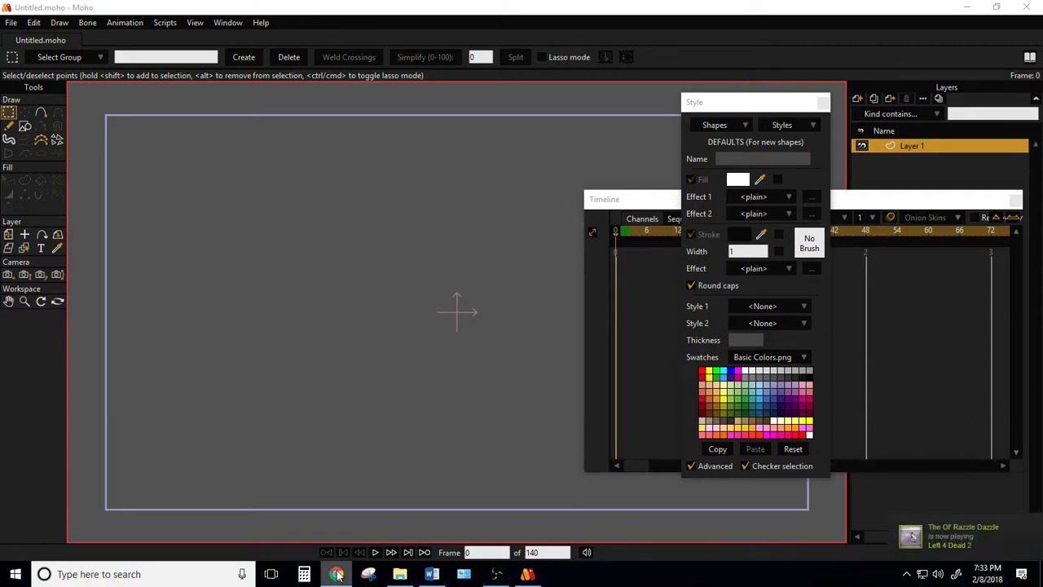
Look over the YouTube page of the cartoon "Roomies: Episode 1" in the browser, and move its window off the Moho workspace.
drag(1042, 95, 452, 34)
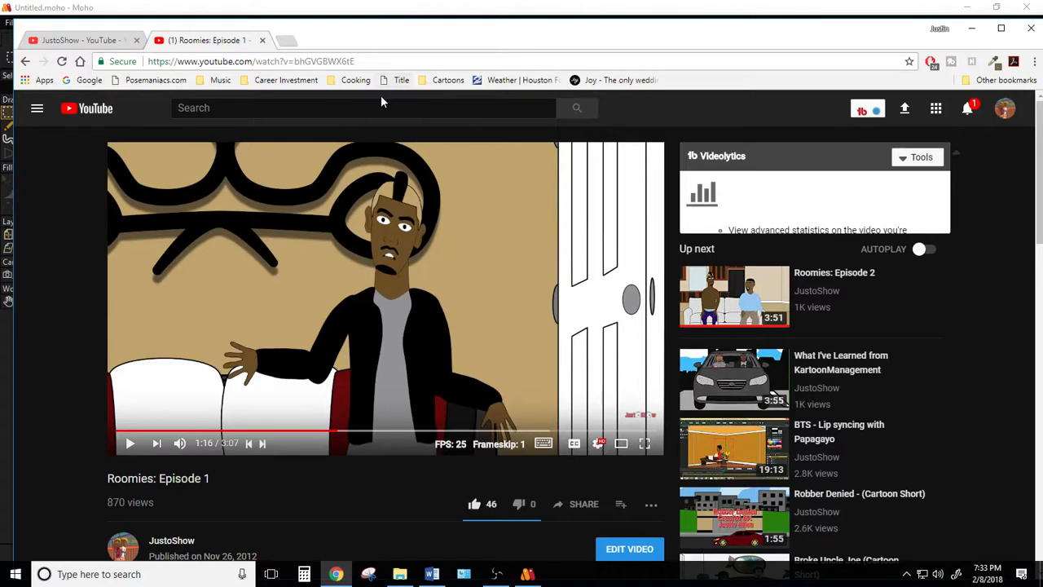
scroll(452, 325, down, 5)
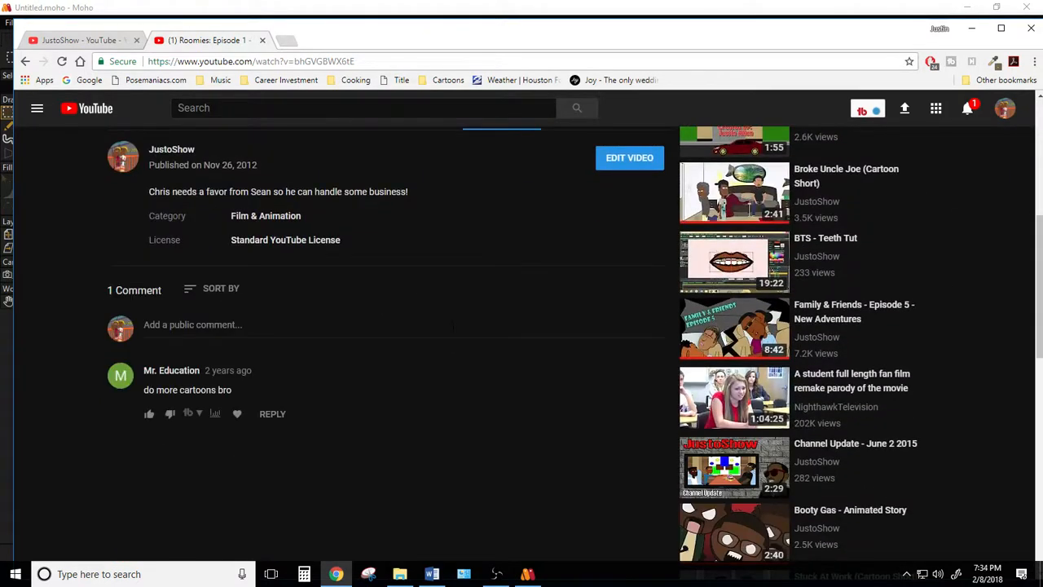
scroll(453, 328, up, 5)
scroll(453, 330, up, 1)
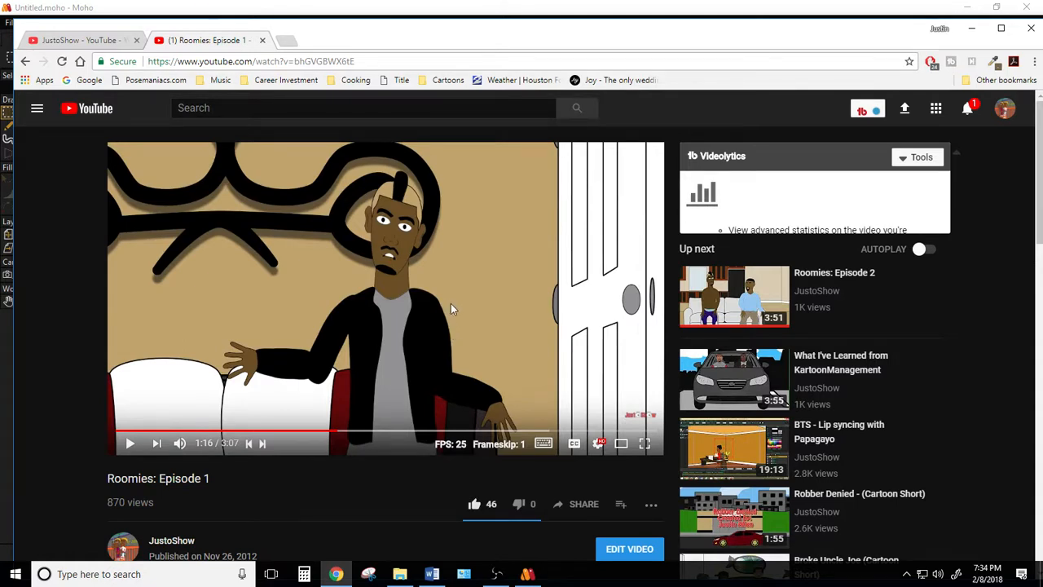
drag(517, 36, 645, 64)
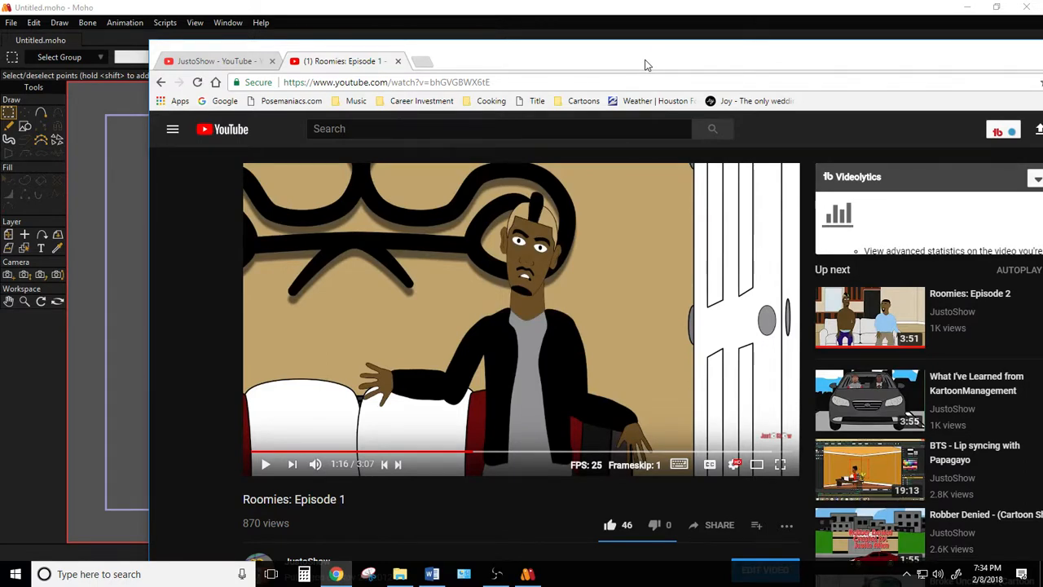
drag(646, 64, 1042, 69)
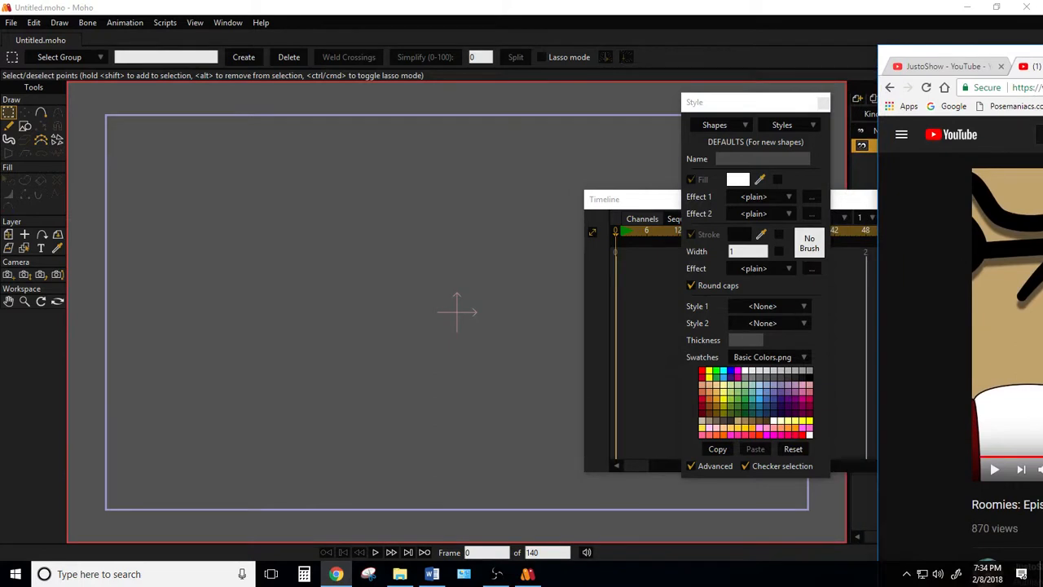
Open the recently used project 2_Jamie_Couch.moho.
click(11, 23)
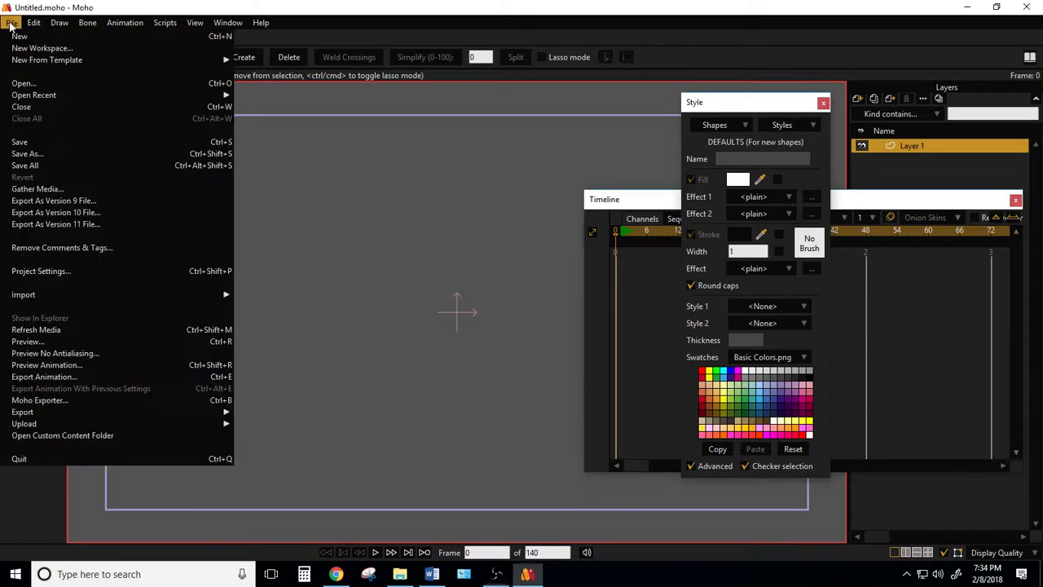
mouse_move(27, 97)
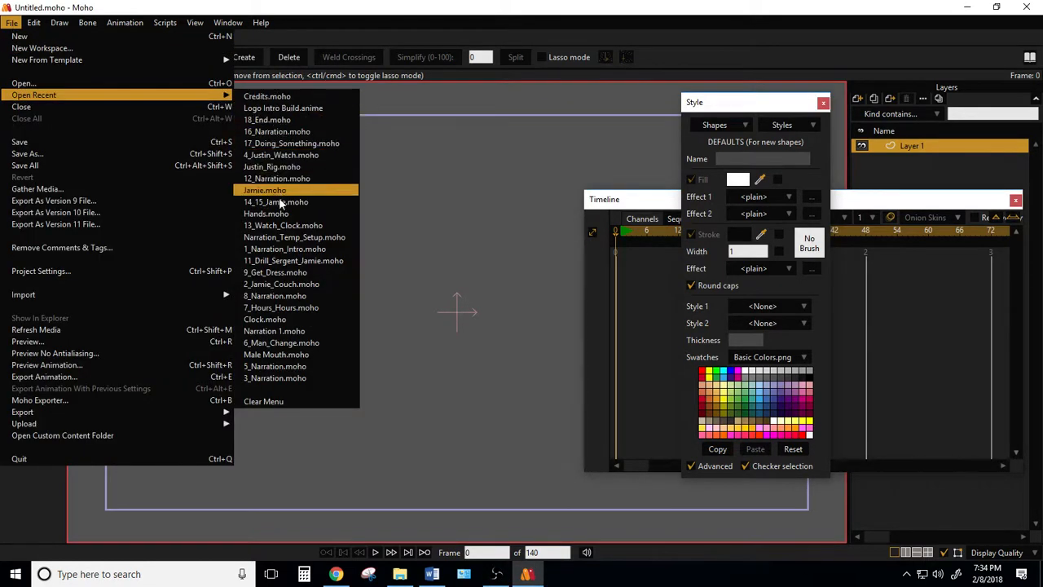
click(301, 295)
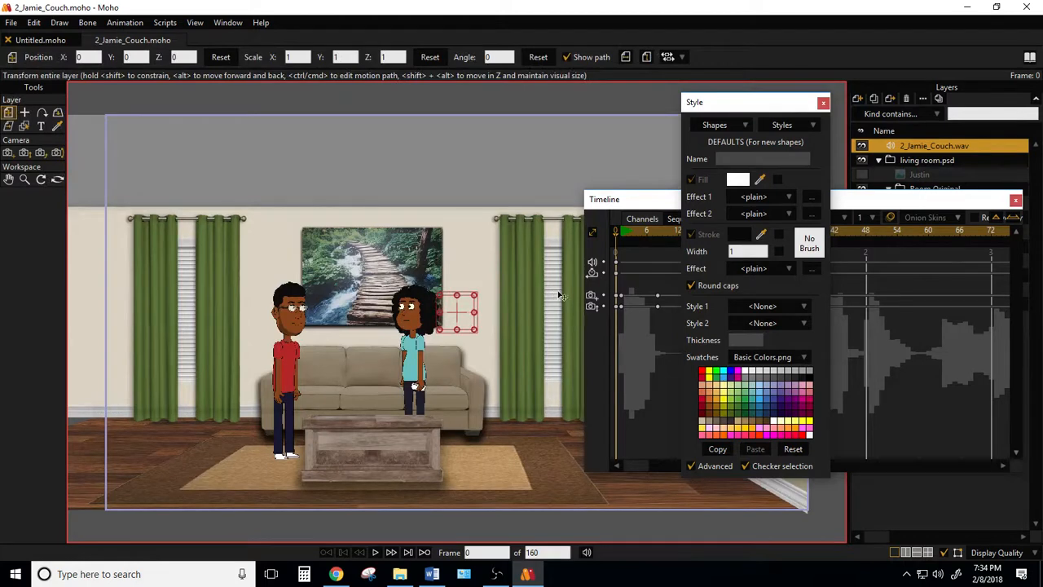
Go to frame 1 and toggle off the camera's movement and zoom channels to frame the woman seated on the couch.
key(Right)
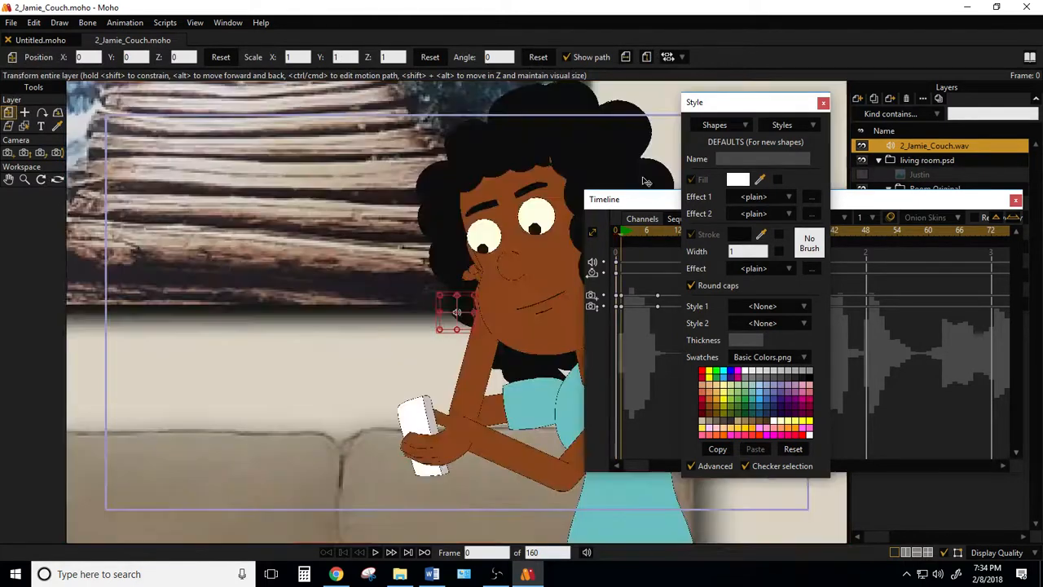
drag(472, 350, 391, 273)
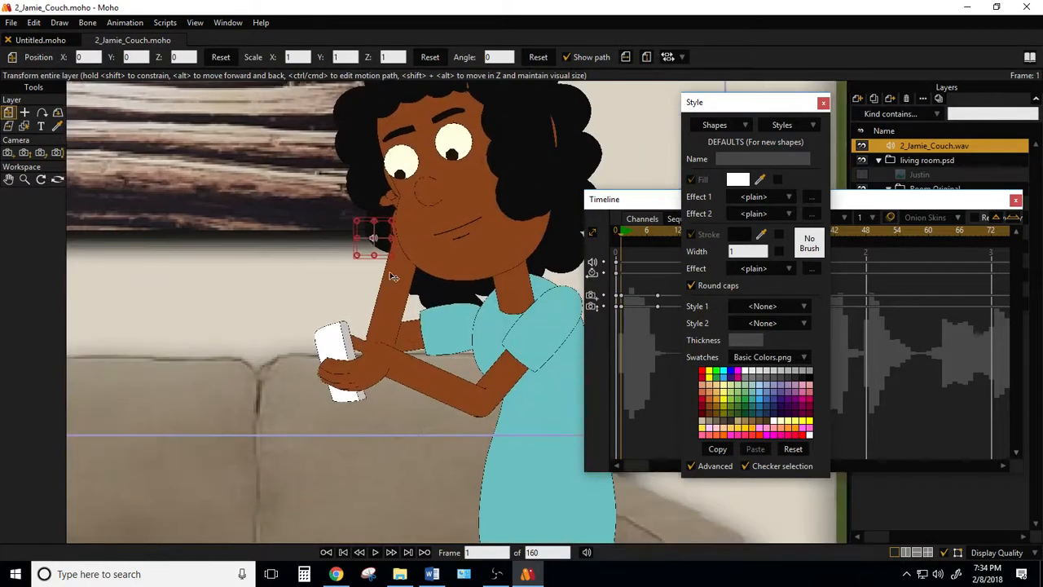
click(604, 295)
click(603, 306)
scroll(447, 326, down, 2)
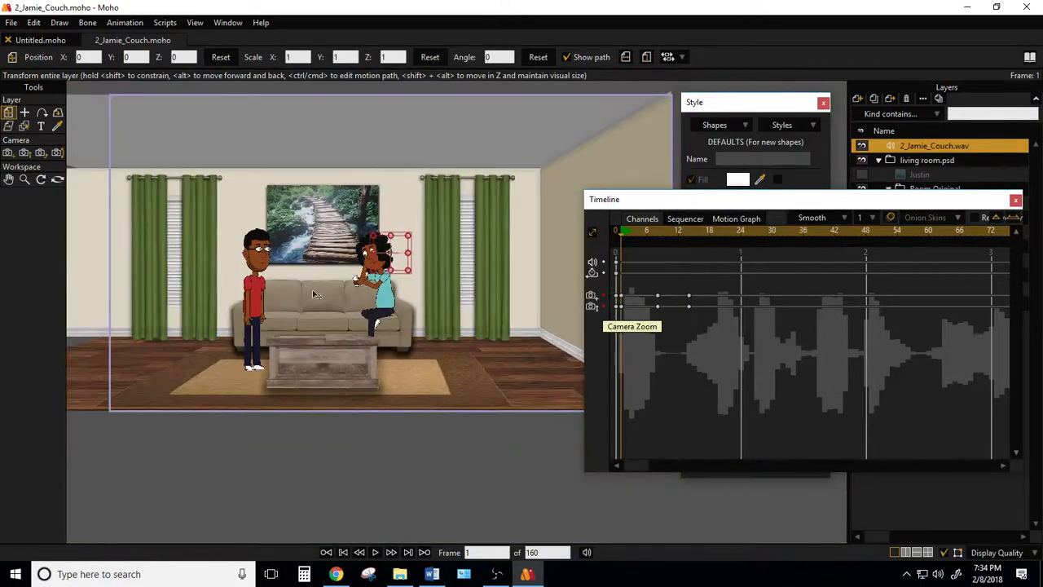
scroll(309, 285, up, 4)
scroll(306, 273, up, 4)
drag(416, 337, 385, 299)
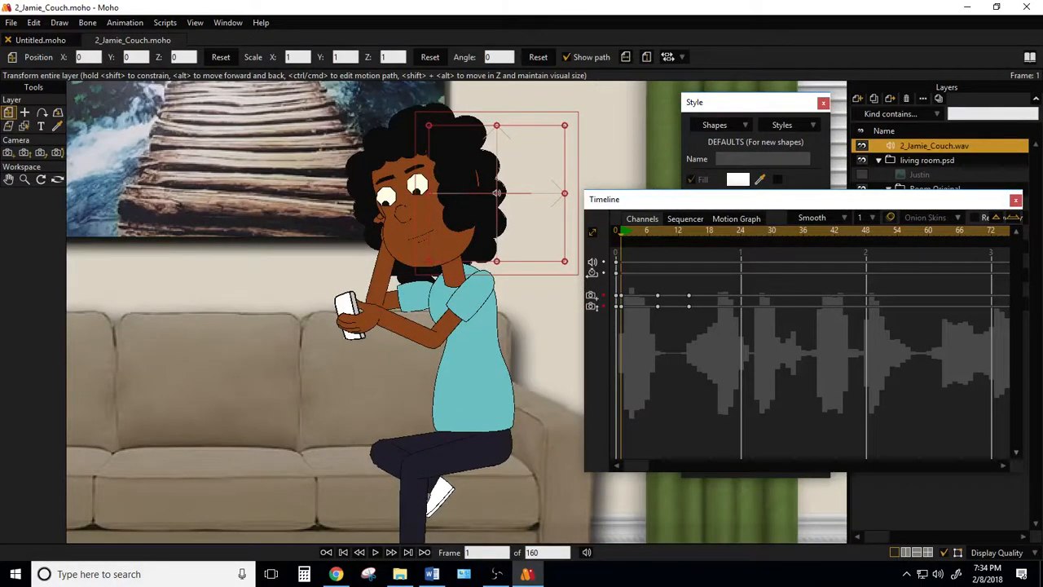
Move the Timeline window lower to uncover the Justin_Rig layer, keeping both characters in view.
key(alt+Tab)
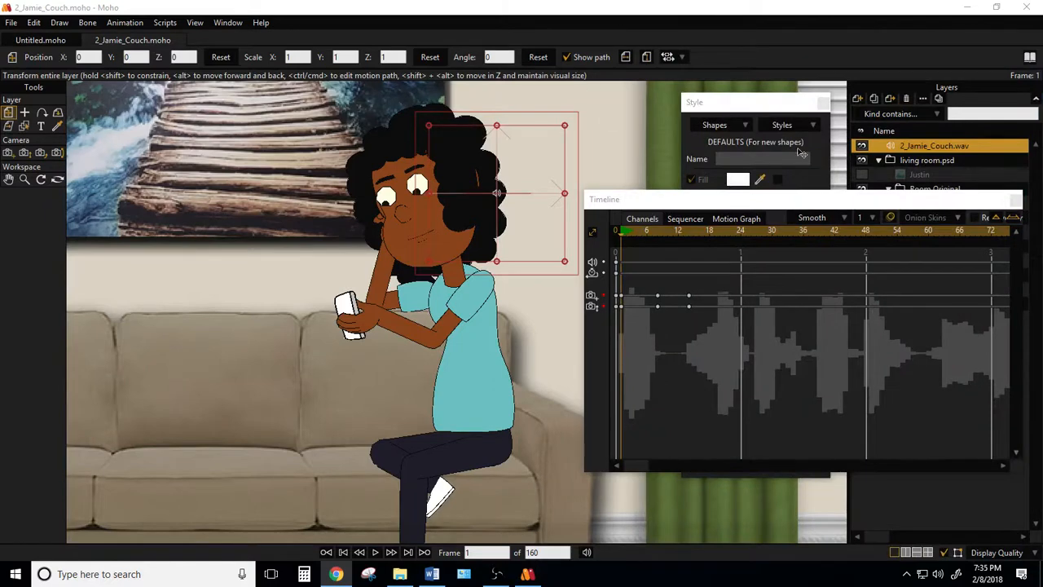
drag(933, 206, 888, 274)
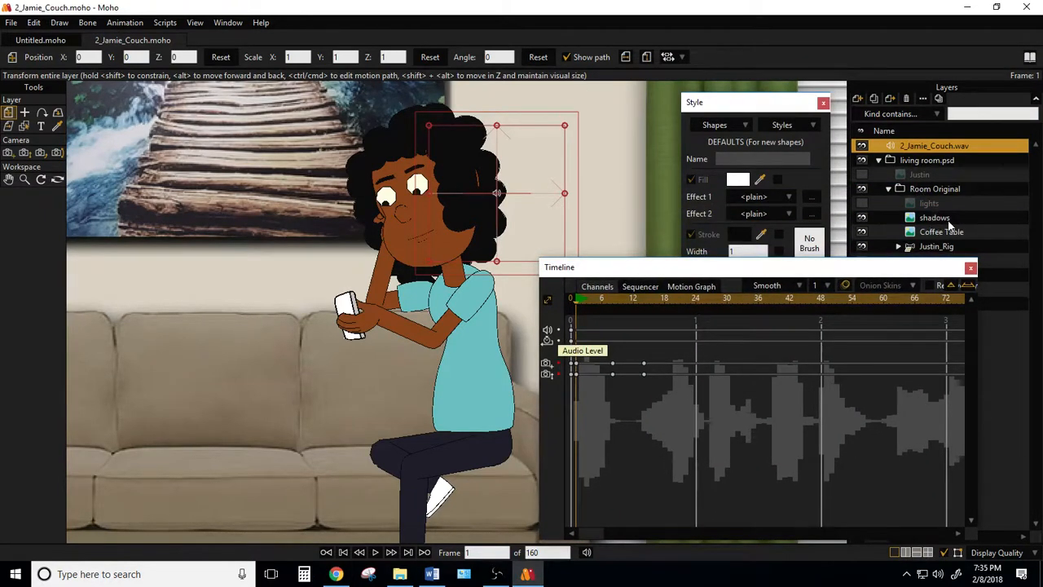
mouse_move(916, 265)
mouse_down()
mouse_move(815, 261)
mouse_move(929, 258)
mouse_up()
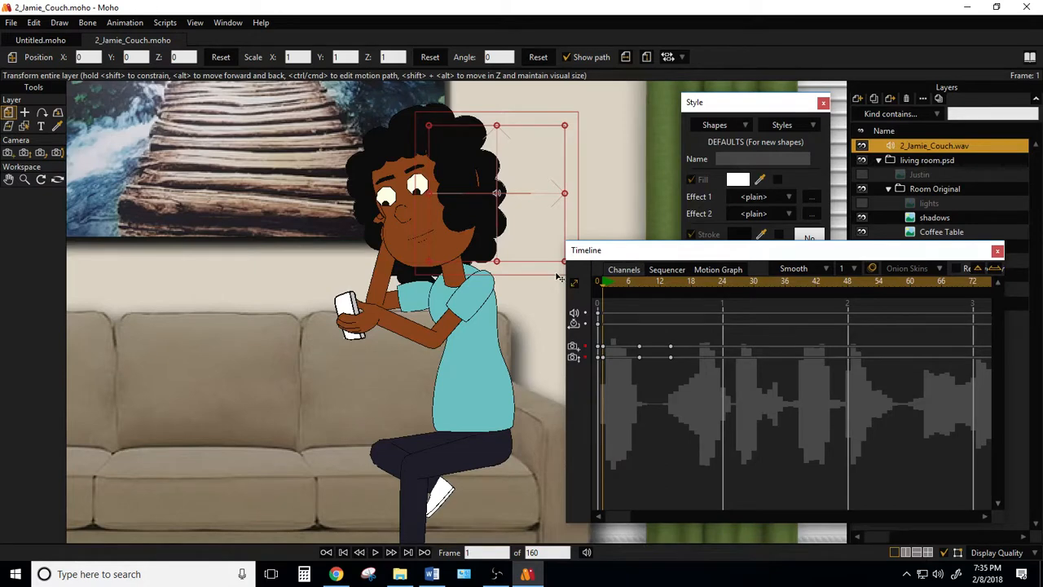
drag(205, 214, 382, 157)
scroll(382, 157, down, 2)
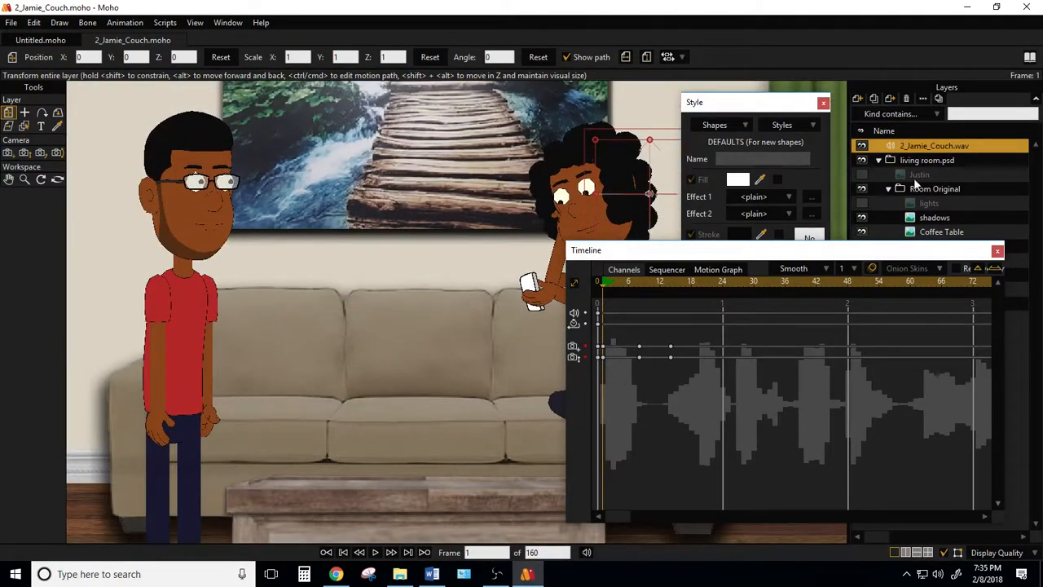
mouse_move(921, 245)
mouse_down()
mouse_move(906, 257)
mouse_move(918, 264)
mouse_up()
Delete all keyframes after frame 0 on the Justin_Rig layer's All Channels track.
click(934, 246)
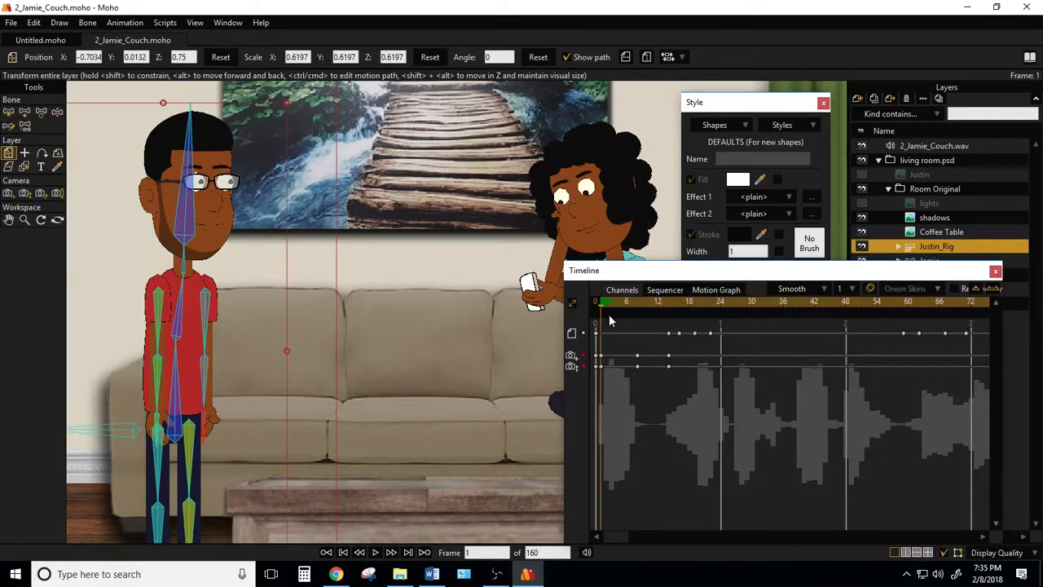
click(574, 334)
key(Delete)
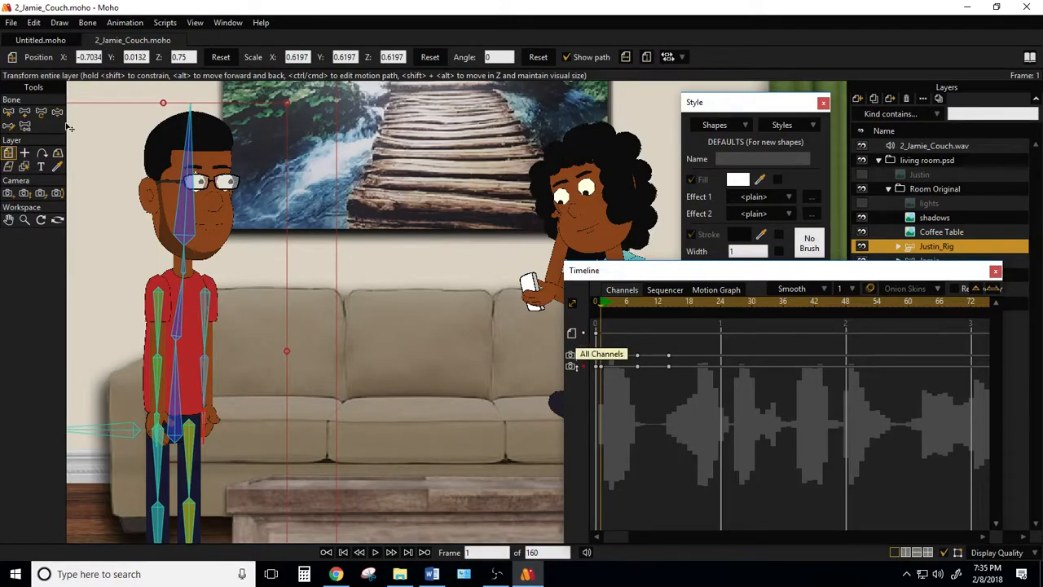
With Transform Bone, move the horizontal control bone beside the hips to X -0.1046, Y -0.1429, shifting the standing man in front of the couch.
key(z)
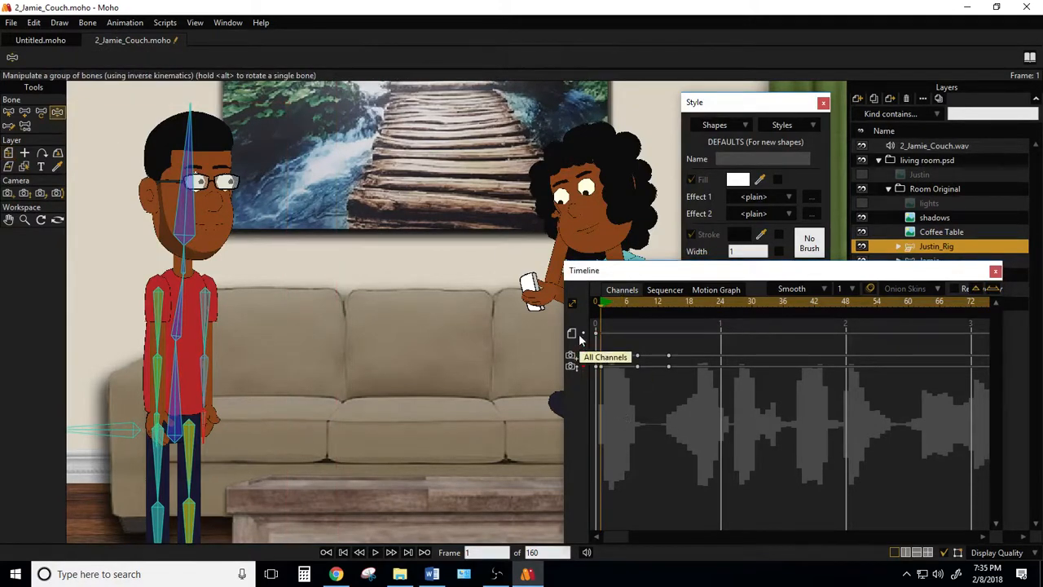
drag(425, 229, 394, 205)
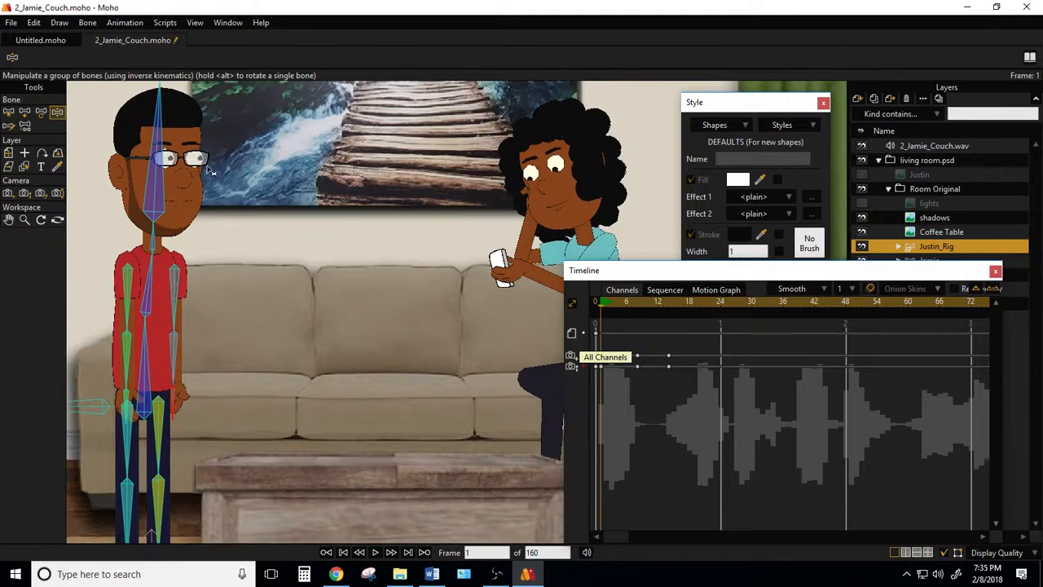
click(42, 115)
drag(252, 239, 322, 218)
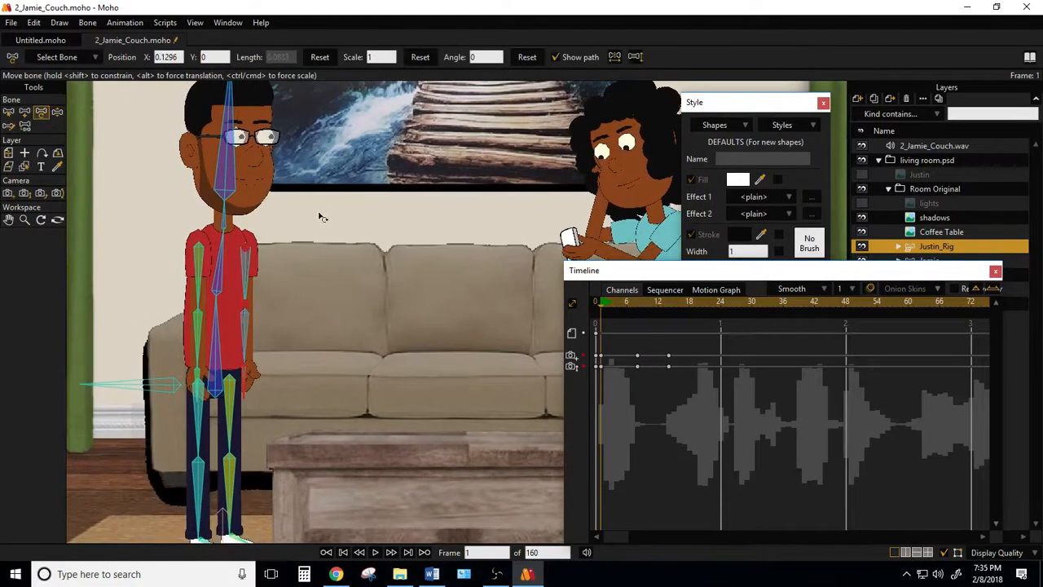
drag(177, 388, 271, 365)
scroll(367, 346, up, 3)
drag(358, 338, 442, 303)
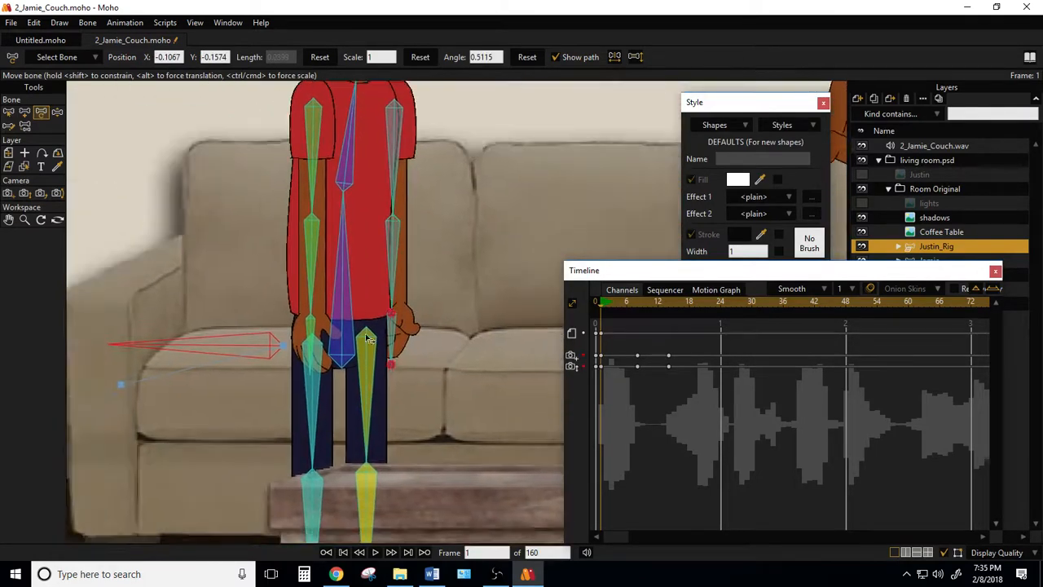
scroll(291, 348, up, 3)
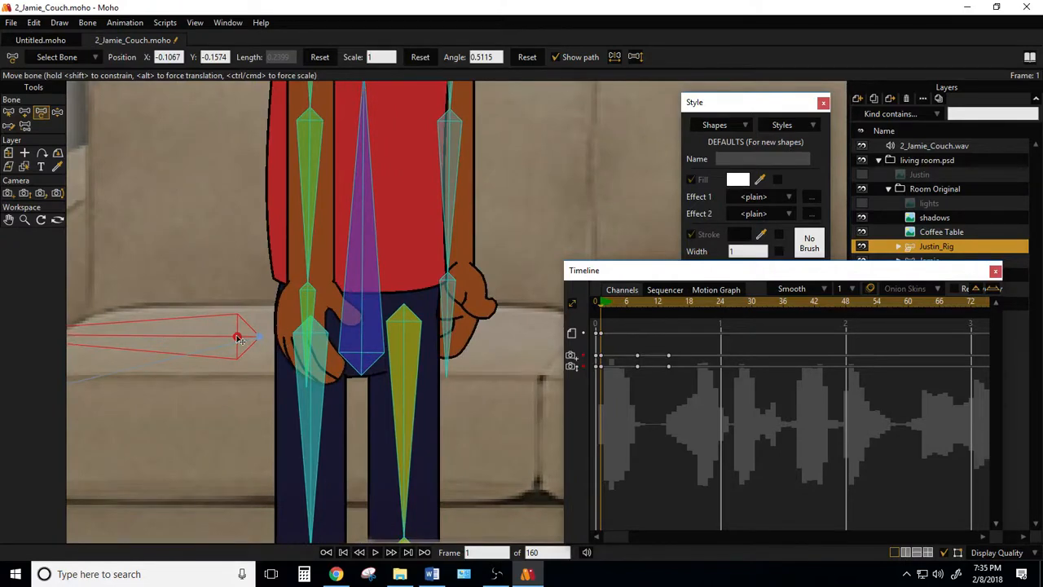
drag(240, 339, 238, 324)
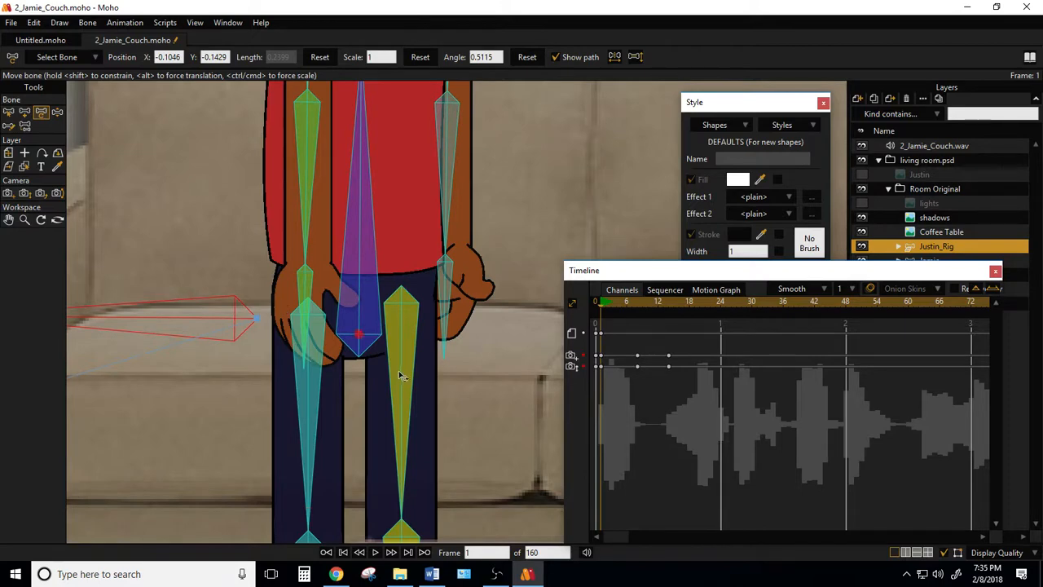
Rotate the thigh and shin bones of both legs at frame 1 to bend the man into a seated pose.
scroll(400, 374, down, 3)
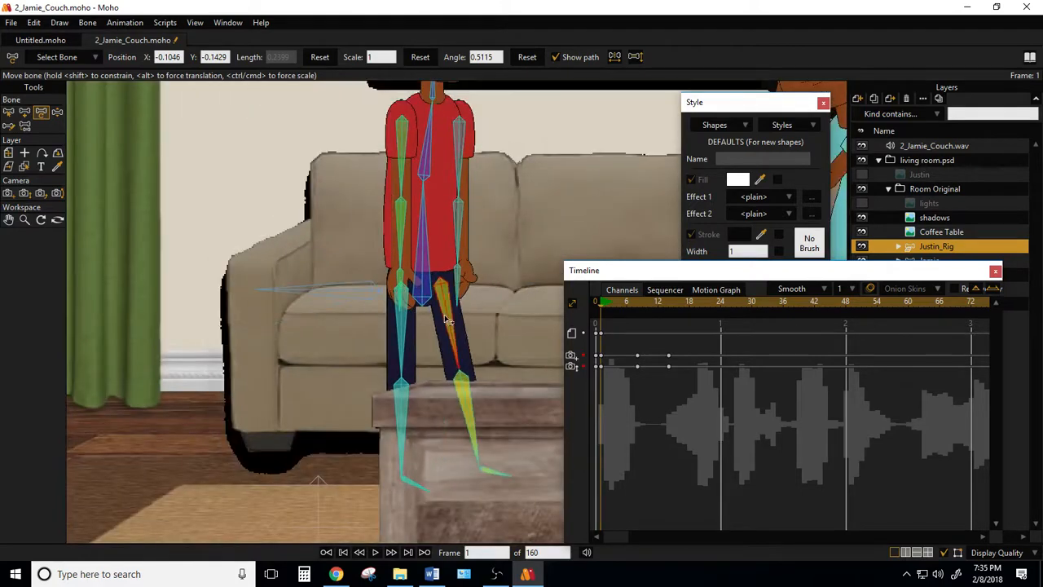
drag(445, 319, 460, 299)
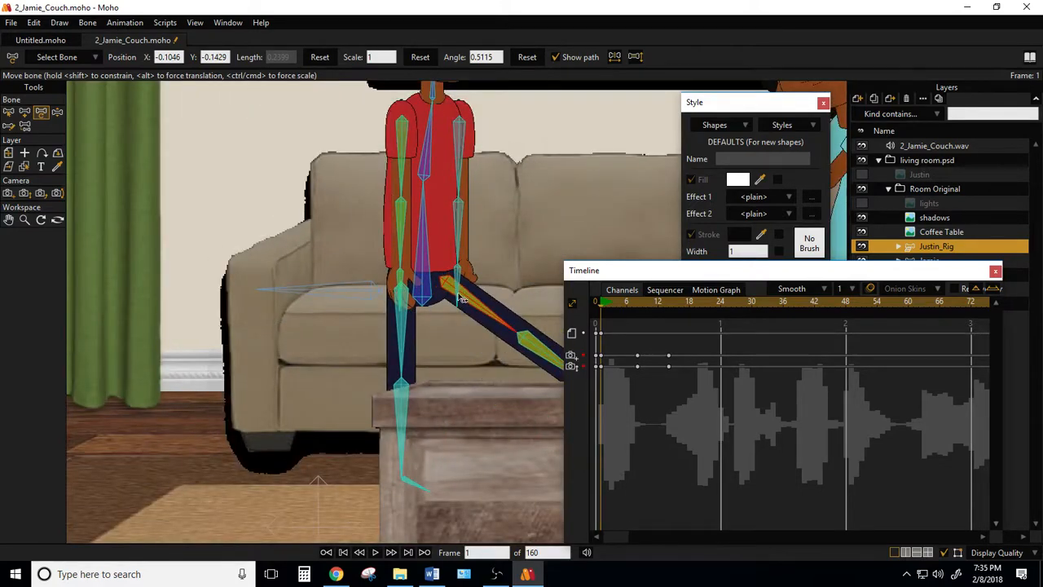
mouse_move(534, 342)
mouse_down()
mouse_move(512, 363)
mouse_move(518, 356)
mouse_up()
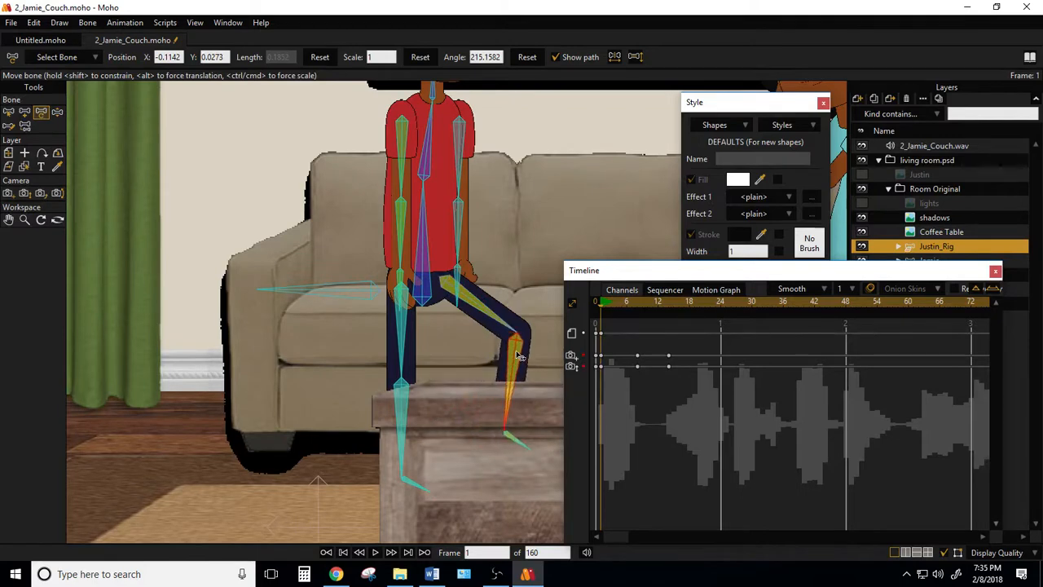
drag(401, 330, 534, 295)
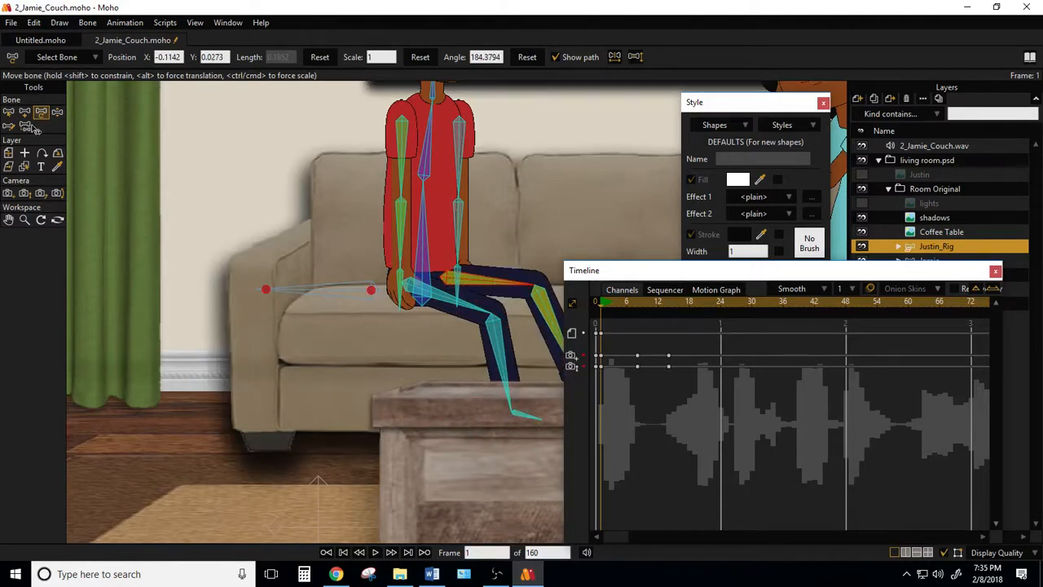
Move the far leg's yellow thigh bone to X -0.1107, Y 0.0181 to line the leg up with the hips.
drag(340, 187, 213, 205)
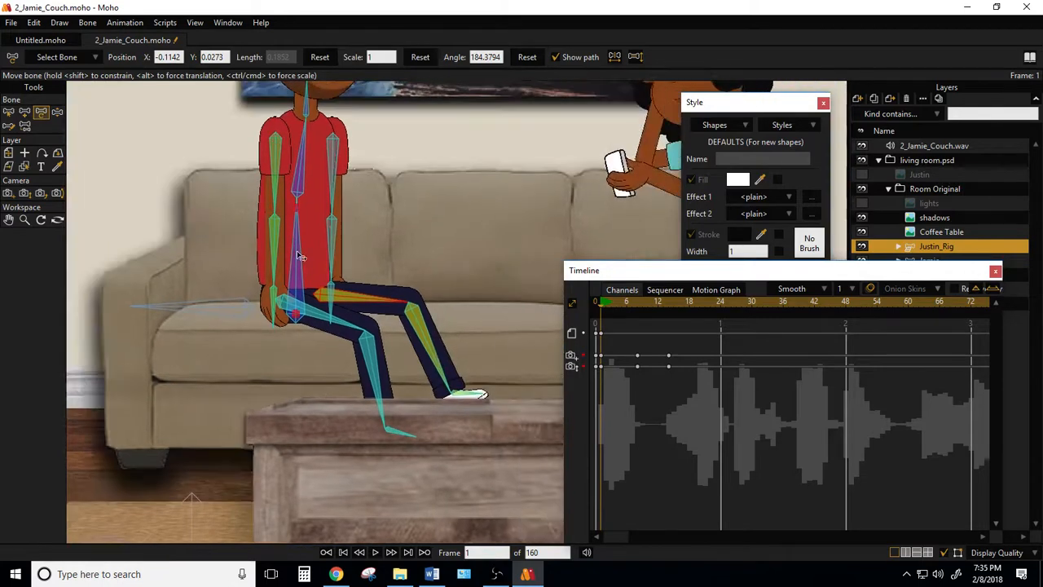
scroll(352, 223, up, 2)
scroll(352, 225, up, 4)
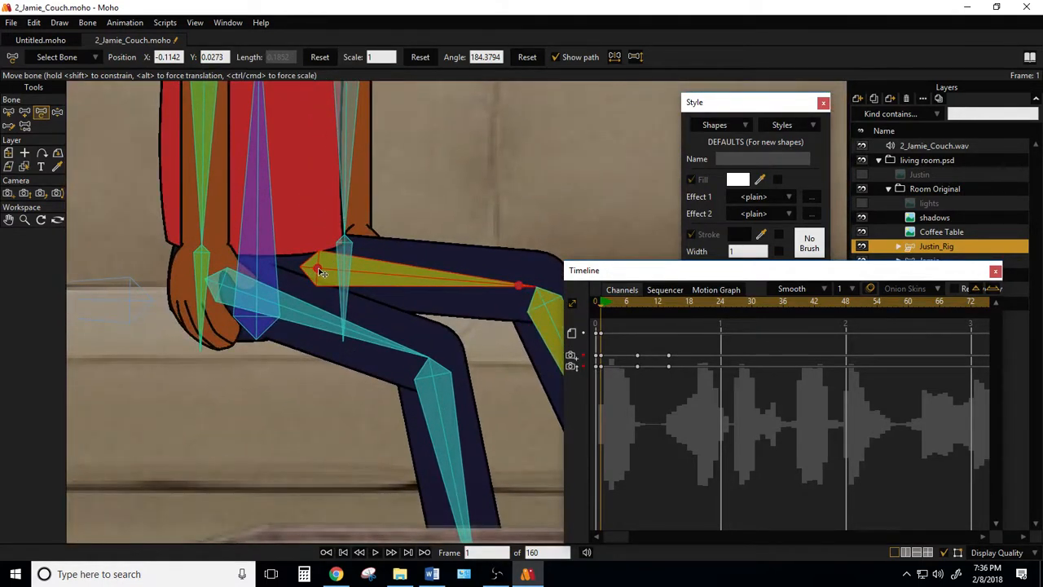
mouse_move(321, 273)
mouse_down()
mouse_move(320, 290)
mouse_move(312, 279)
mouse_up()
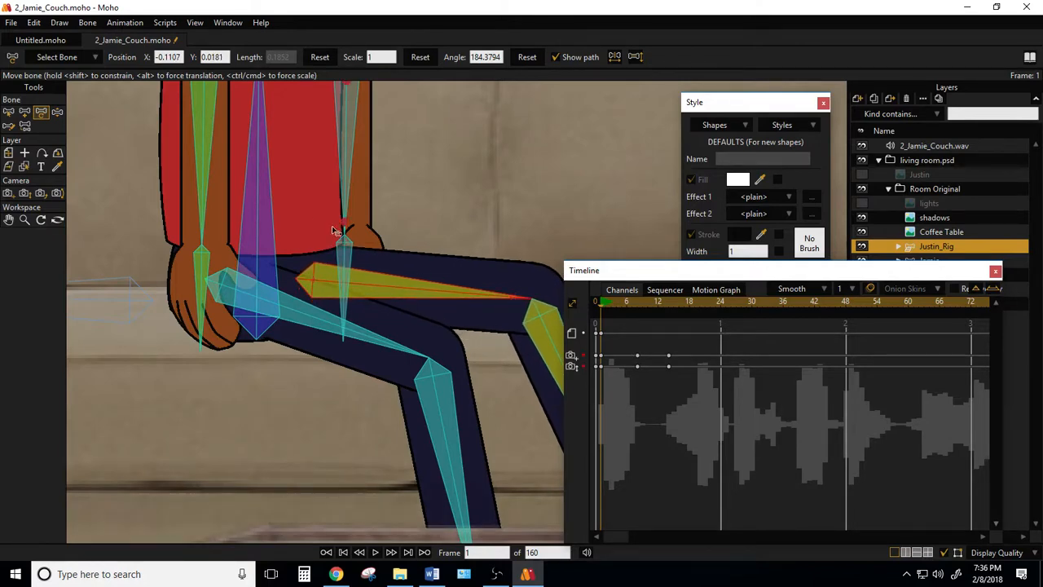
drag(389, 251, 361, 280)
drag(396, 218, 448, 179)
Move the near leg's thigh bone to X -0.0650, Y -0.0230, and hide the bone overlay and shift the Timeline window to expose the legs.
click(281, 247)
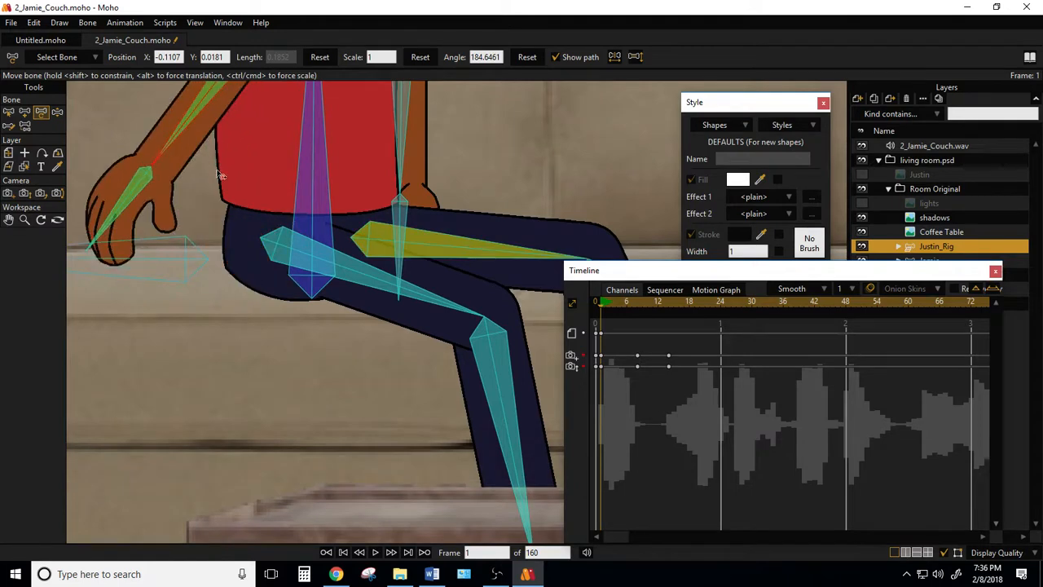
drag(277, 247, 299, 293)
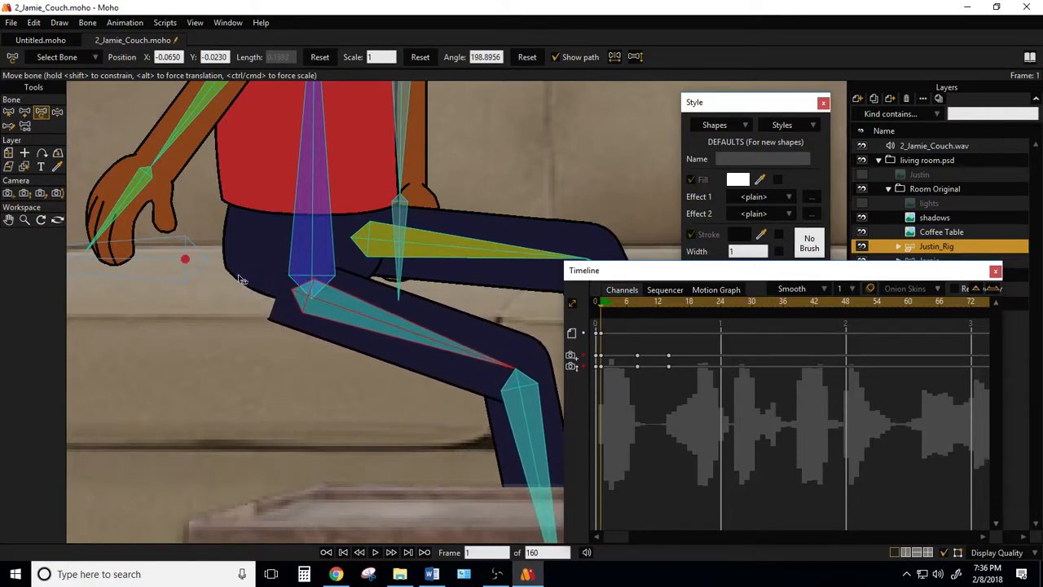
click(945, 554)
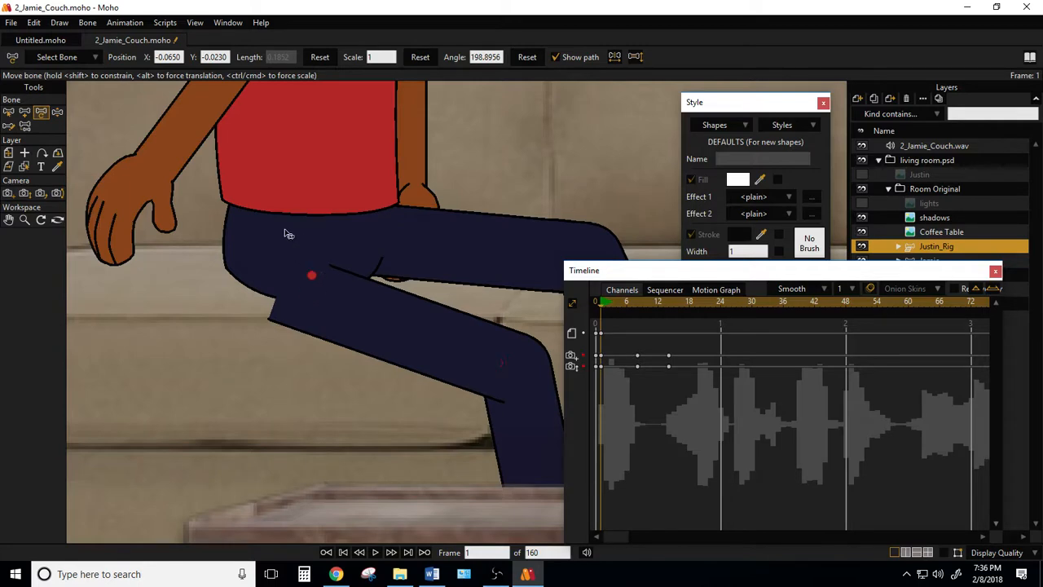
drag(906, 275, 521, 474)
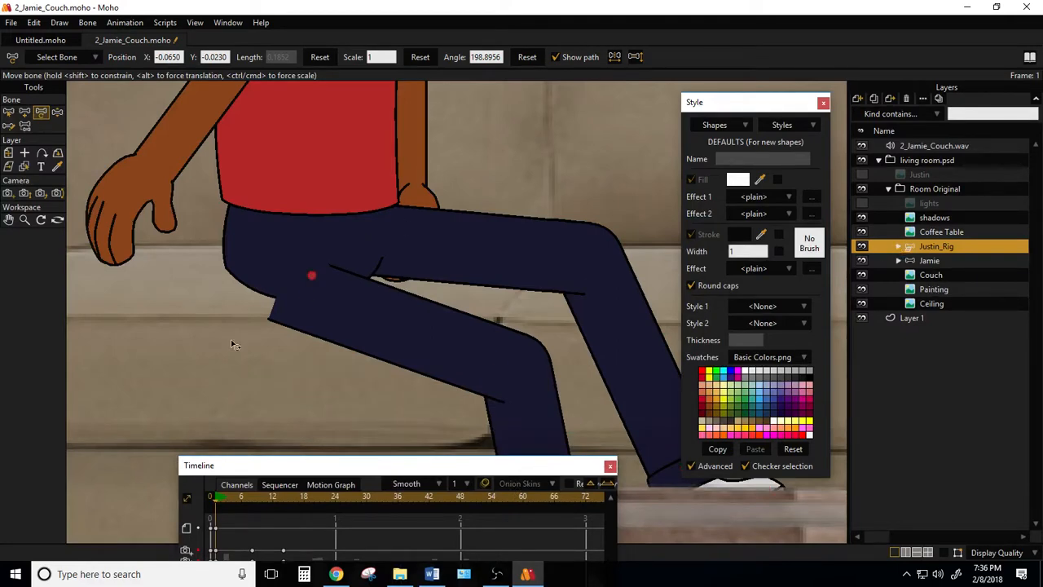
With the Justin_Rig layer active again, move the near leg's thigh bone to X -0.0546, Y -0.0008 to close the gap below the hip.
ctrl+alt+click(275, 251)
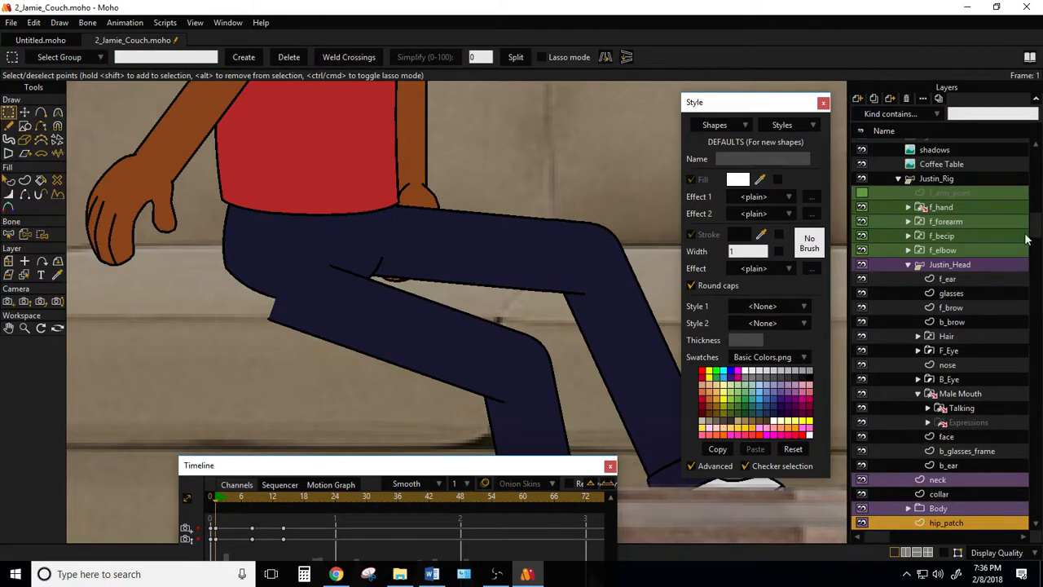
scroll(1002, 297, down, 1)
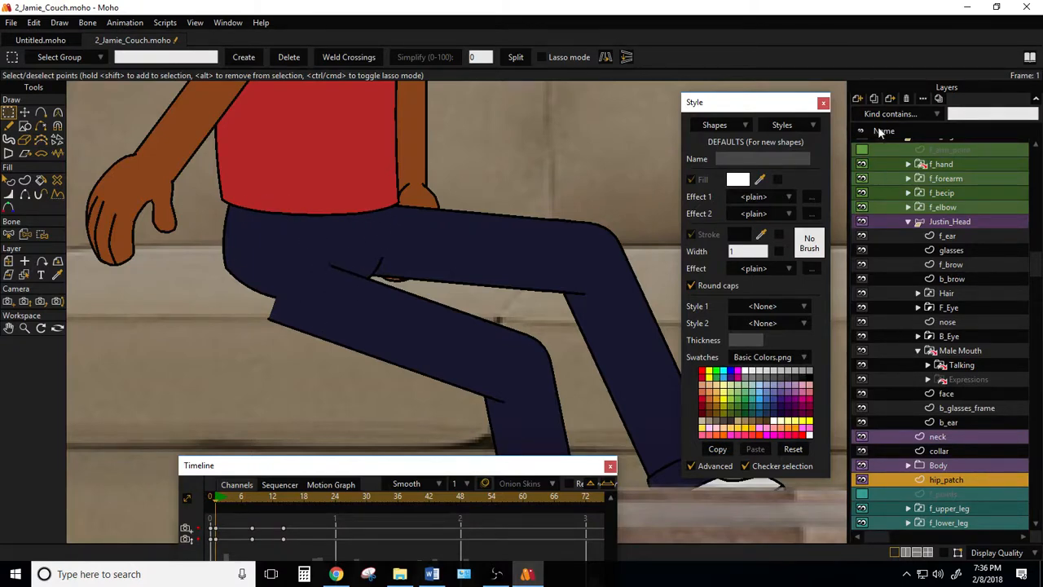
scroll(908, 191, up, 3)
click(930, 207)
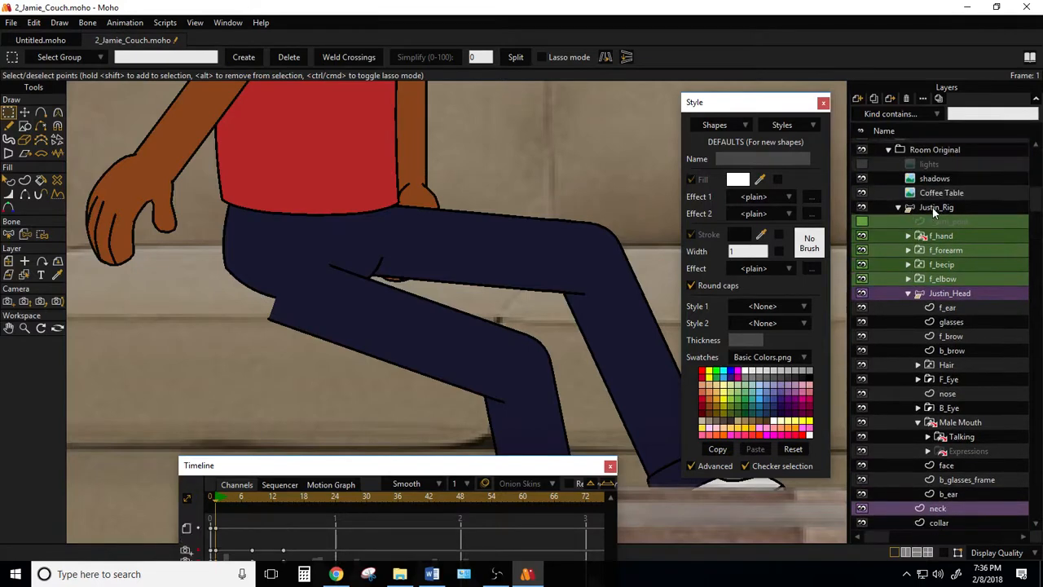
click(303, 280)
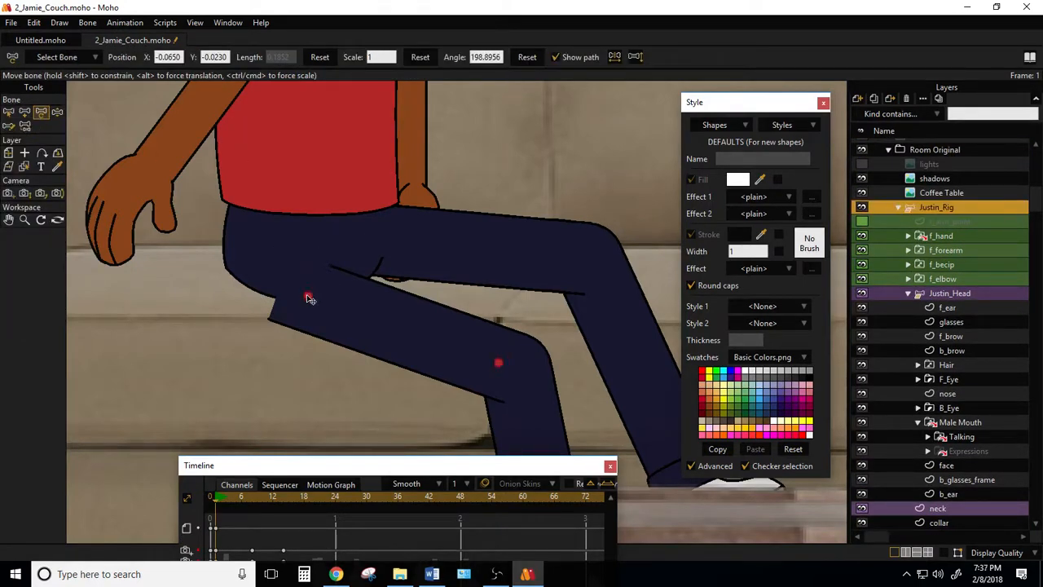
drag(308, 298, 298, 272)
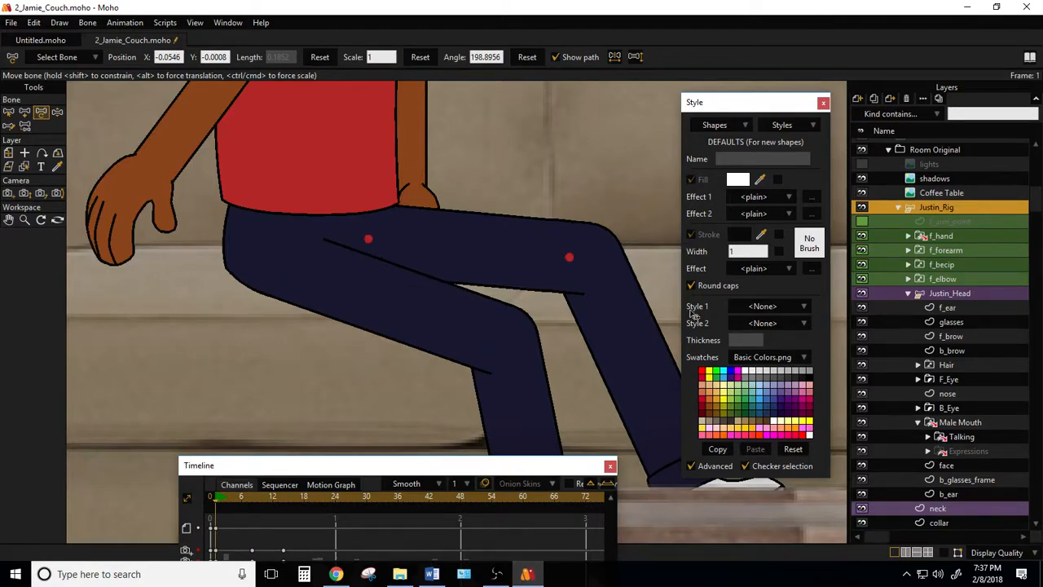
Collapse the Justin_Head group and temporarily hide the f_lower_leg and f_upper_leg layers to examine how f_knee fills the near leg's joint.
click(907, 294)
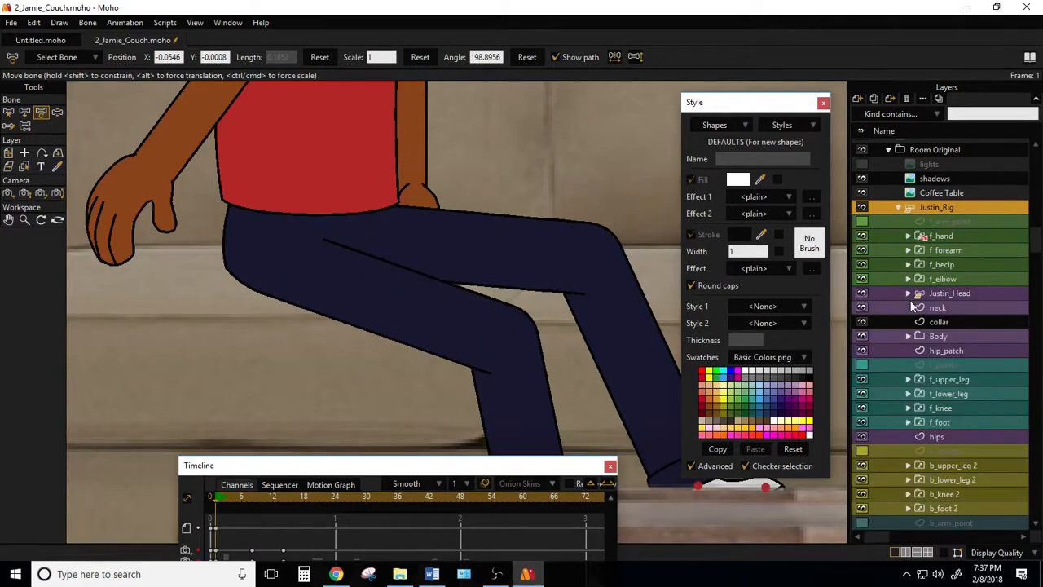
click(944, 407)
click(861, 393)
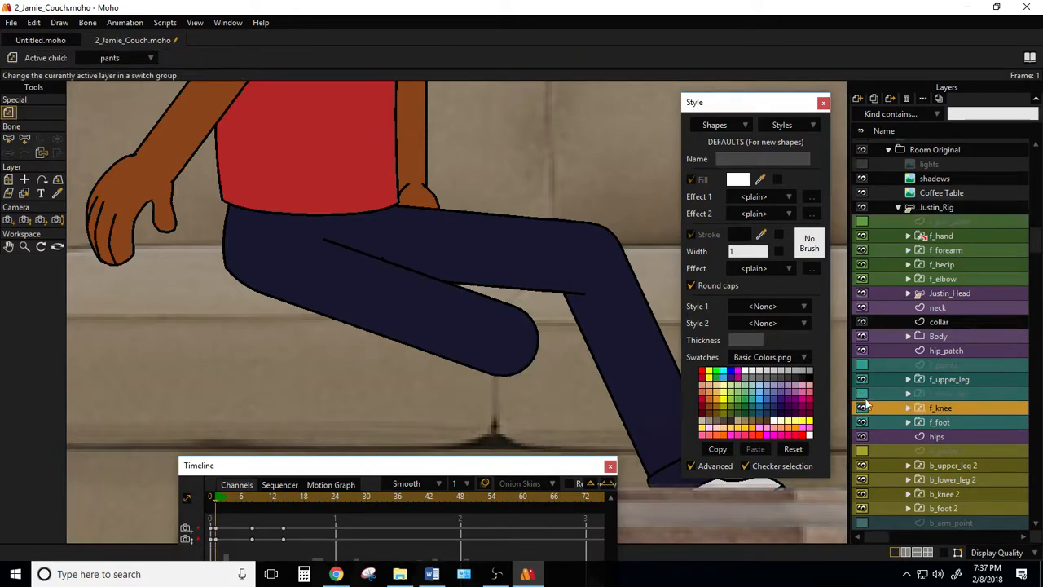
click(861, 380)
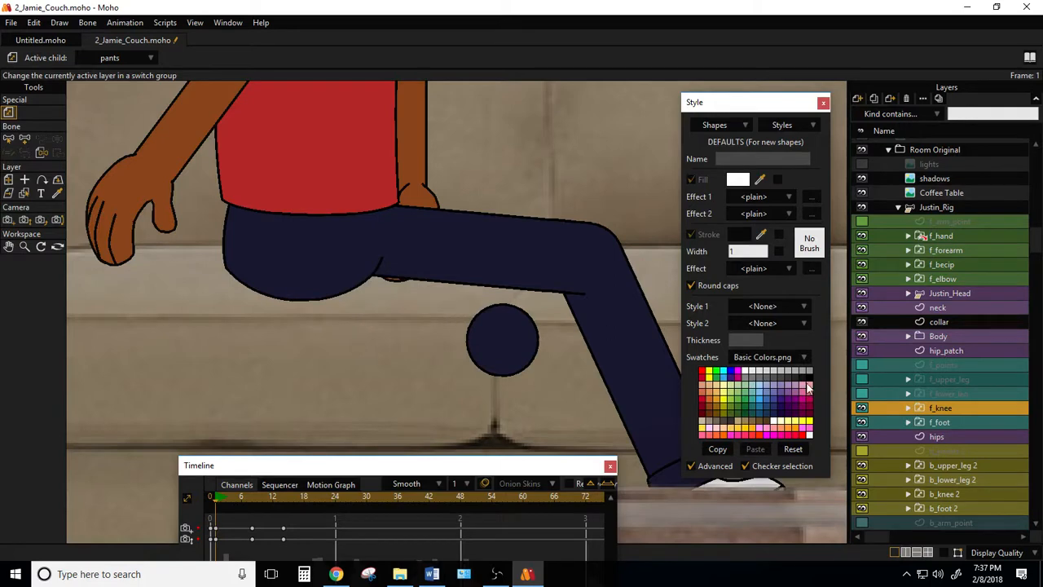
click(861, 394)
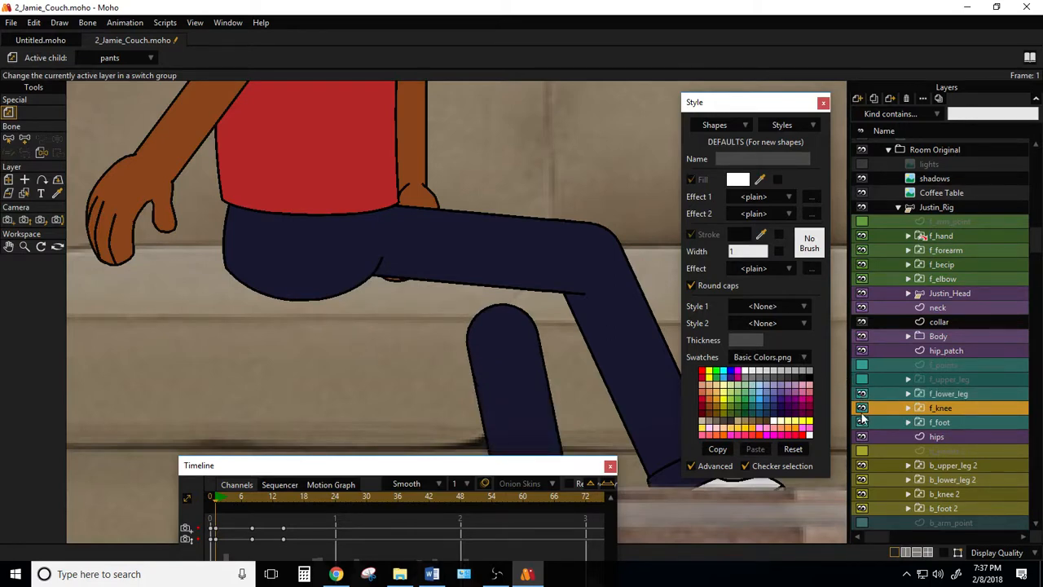
click(861, 380)
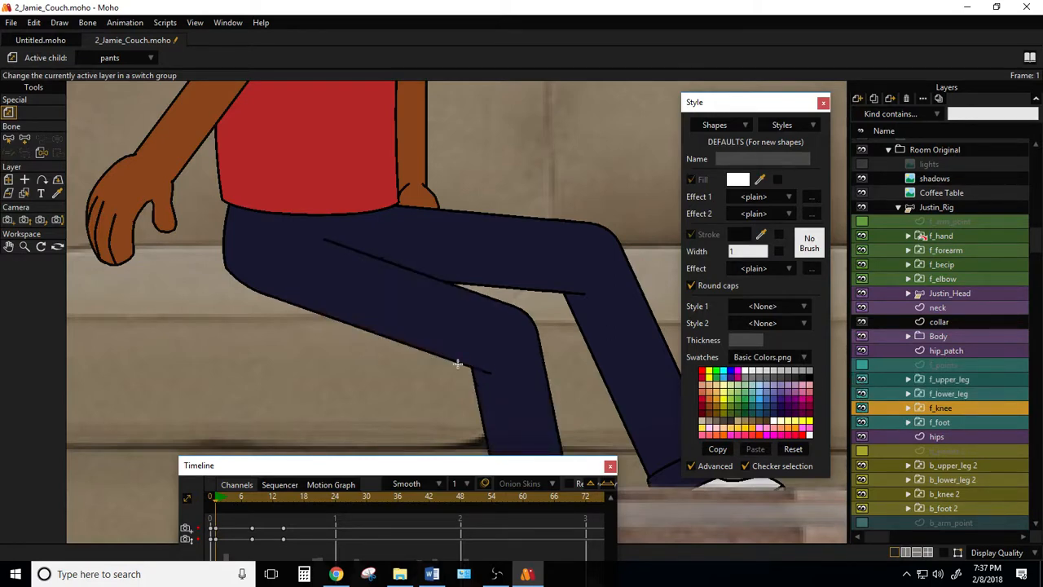
Try placing the f_lower_leg layer above f_upper_leg, and undo the reordering.
click(944, 391)
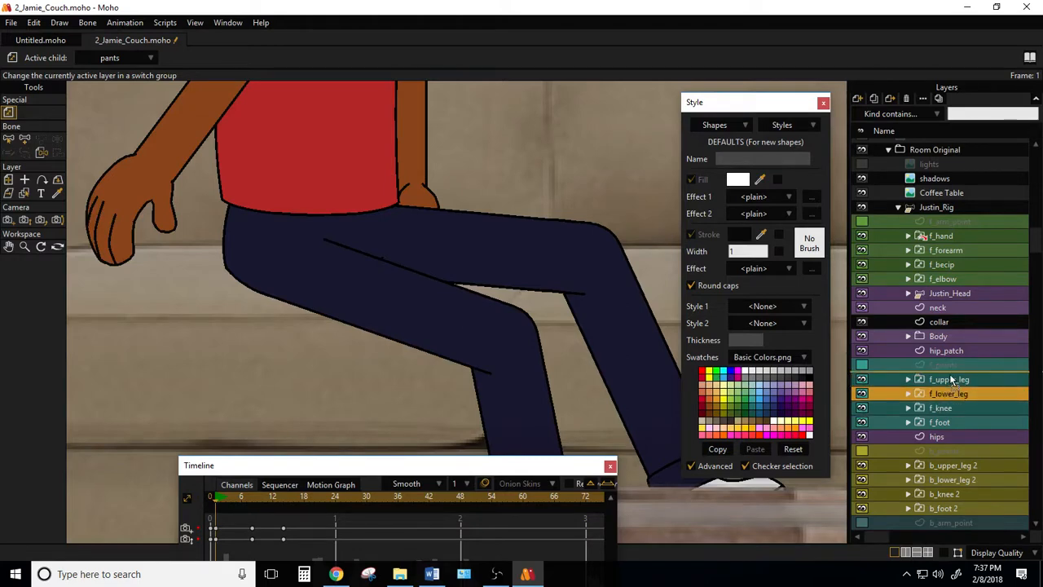
drag(950, 375, 949, 374)
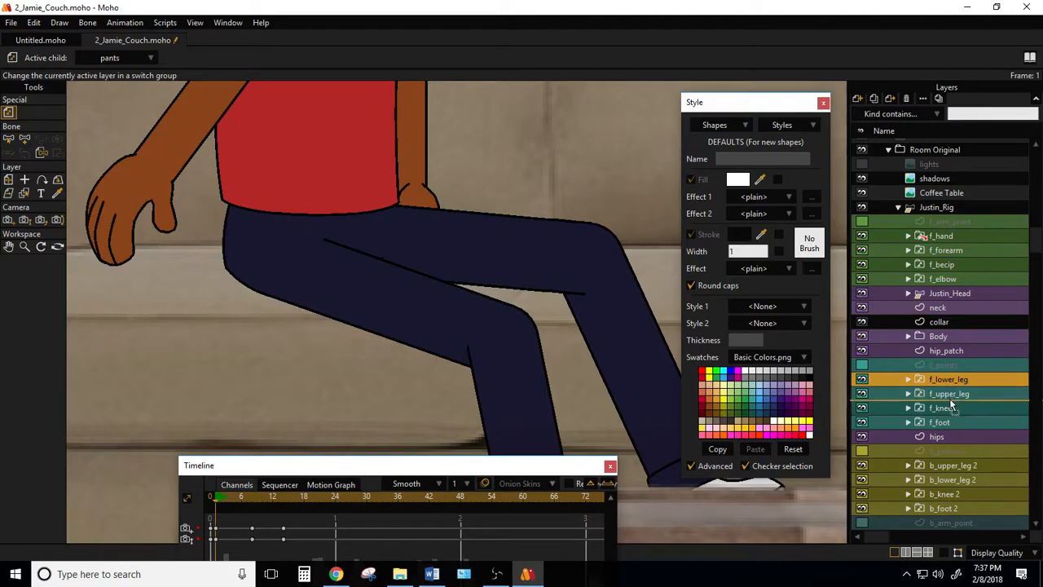
key(ctrl+z)
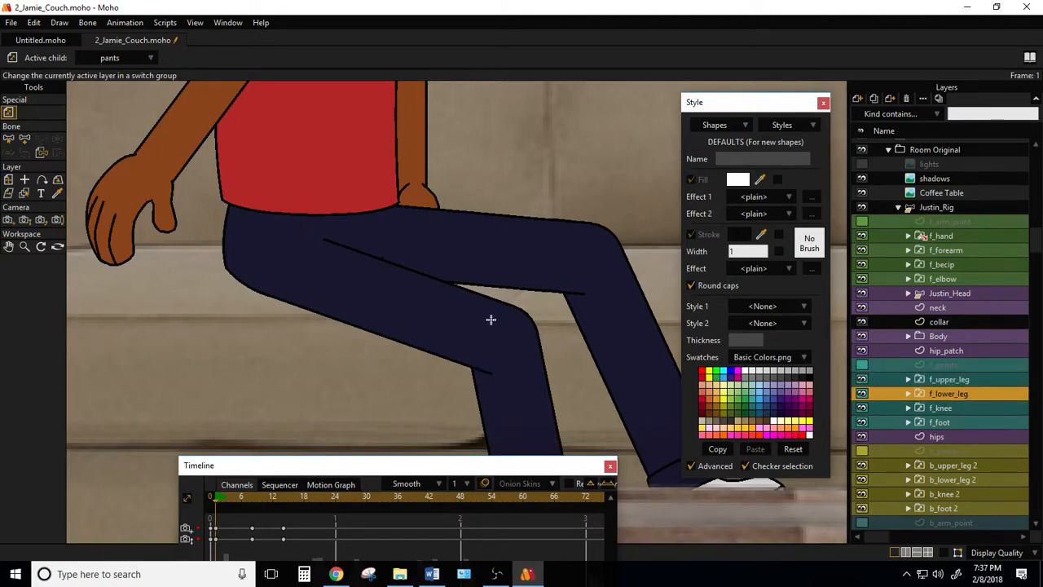
Place the f_upper_leg layer between f_lower_leg and f_knee, and check the seated figure with the 2_Jamie_Couch.wav layer selected.
scroll(490, 318, down, 2)
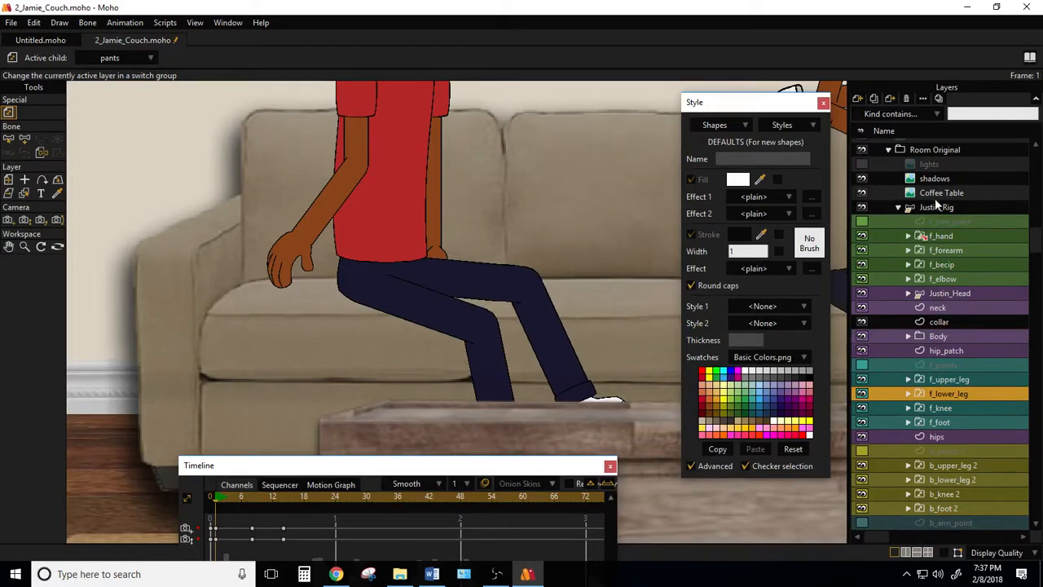
scroll(934, 208, up, 3)
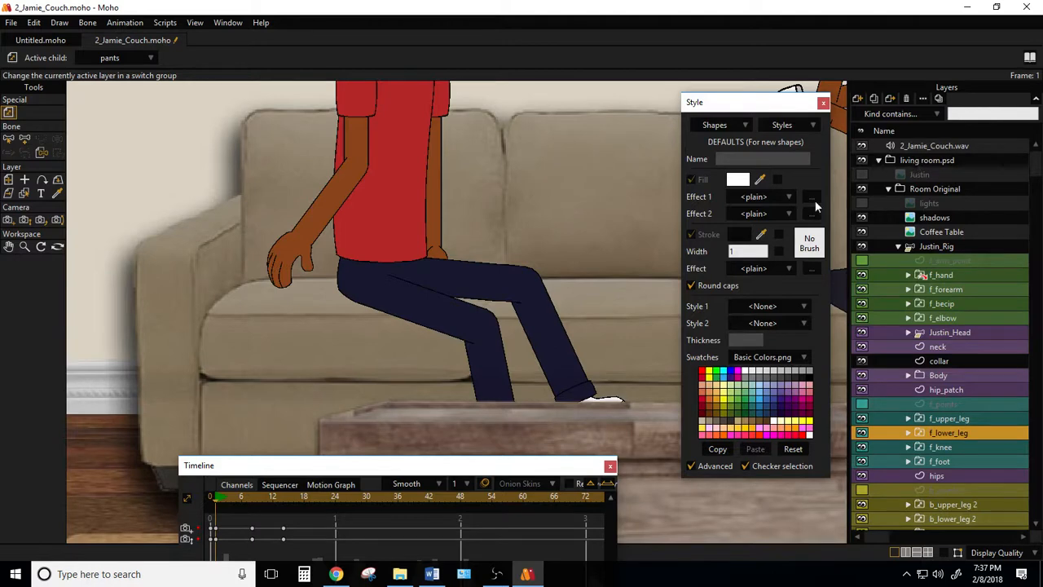
click(944, 421)
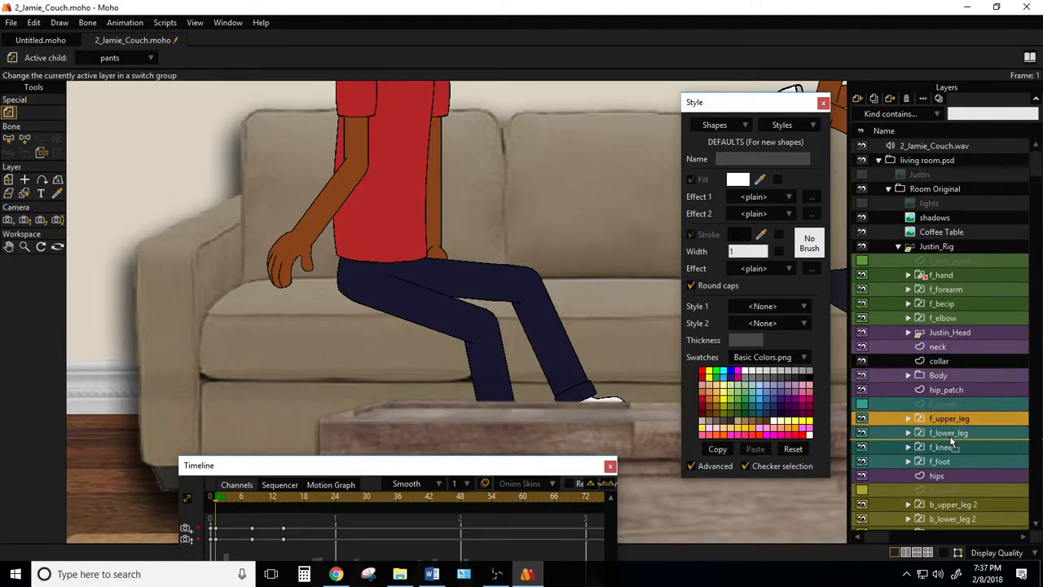
drag(949, 435, 949, 435)
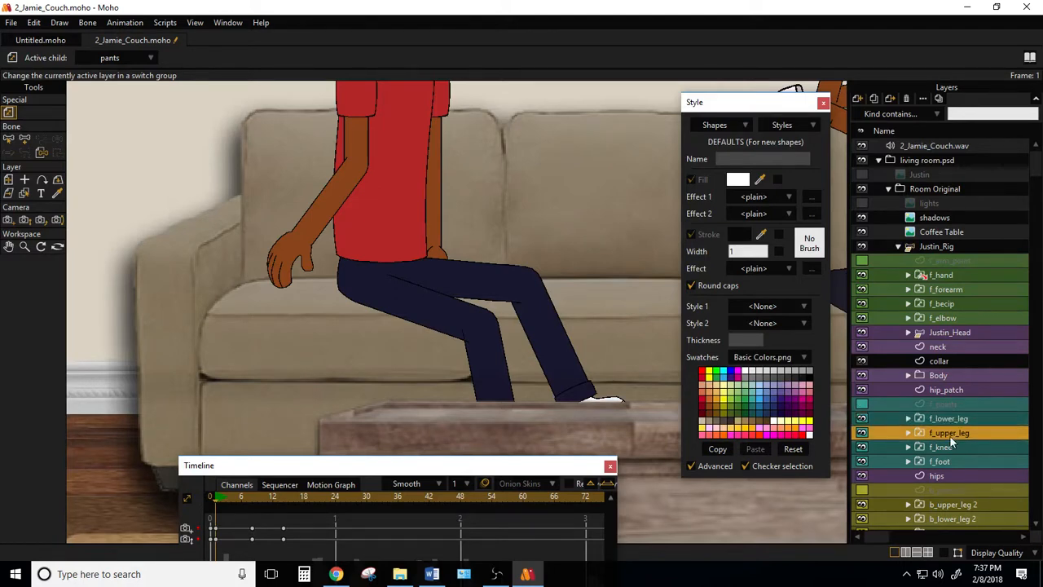
click(921, 145)
scroll(521, 310, down, 3)
scroll(562, 303, up, 4)
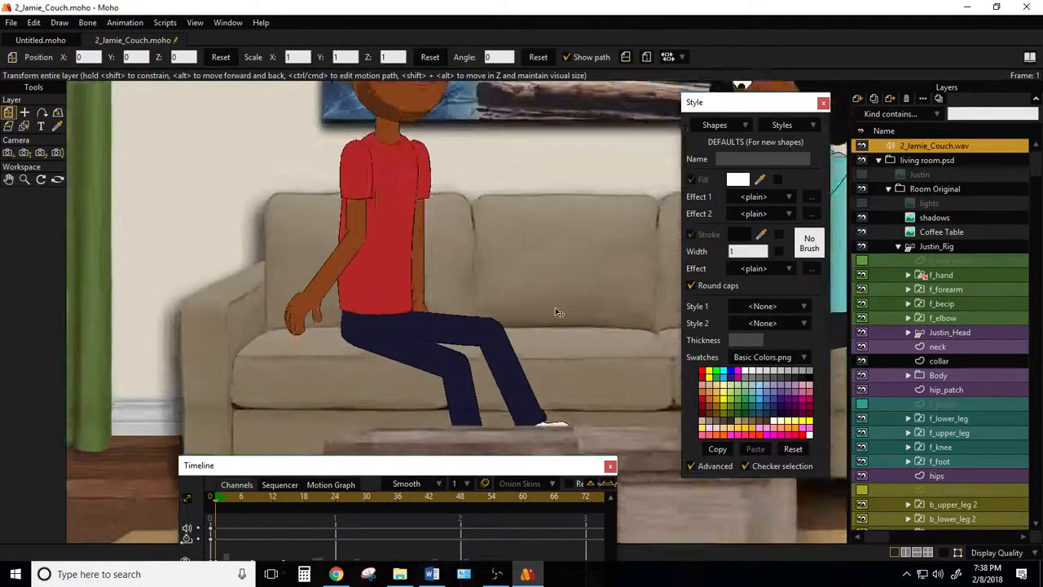
With Transform Bone on Justin_Rig, rotate the near forearm to -37.4079 across his lap and lean the torso back with its upper bone at 23.3805.
click(929, 246)
click(41, 112)
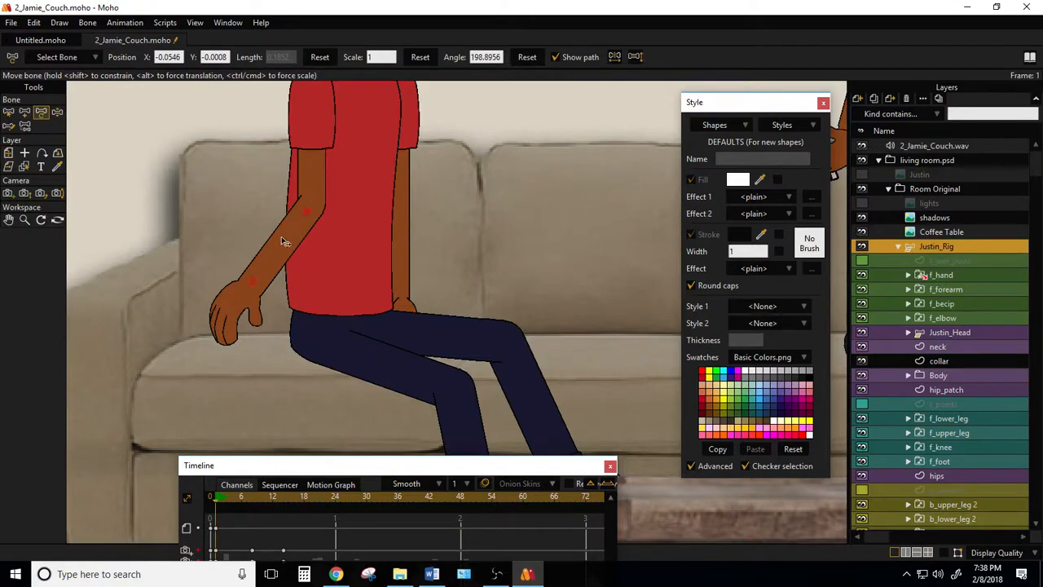
drag(284, 241, 315, 203)
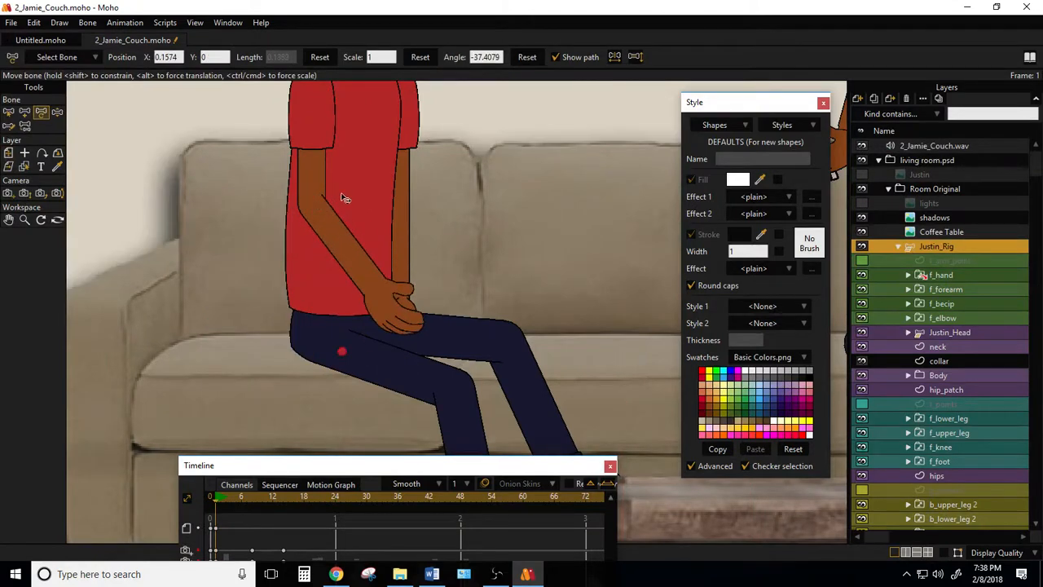
drag(342, 270, 430, 199)
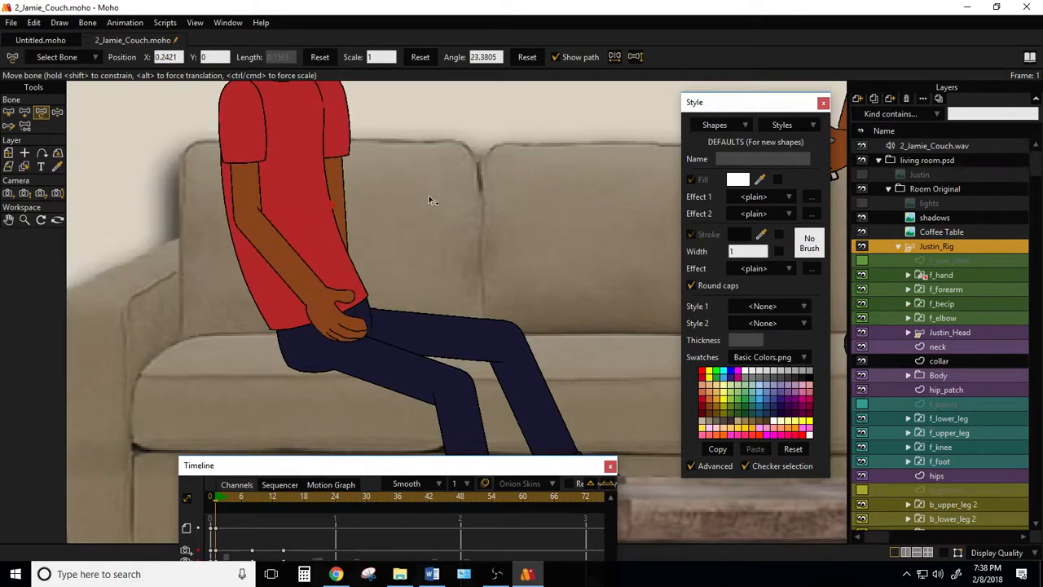
From frame 0, use Transform Layer to scale Justin_Rig uniformly to 0.5626 and reposition it at X -0.6175, Y 0.0562.
scroll(427, 228, down, 3)
scroll(386, 228, up, 3)
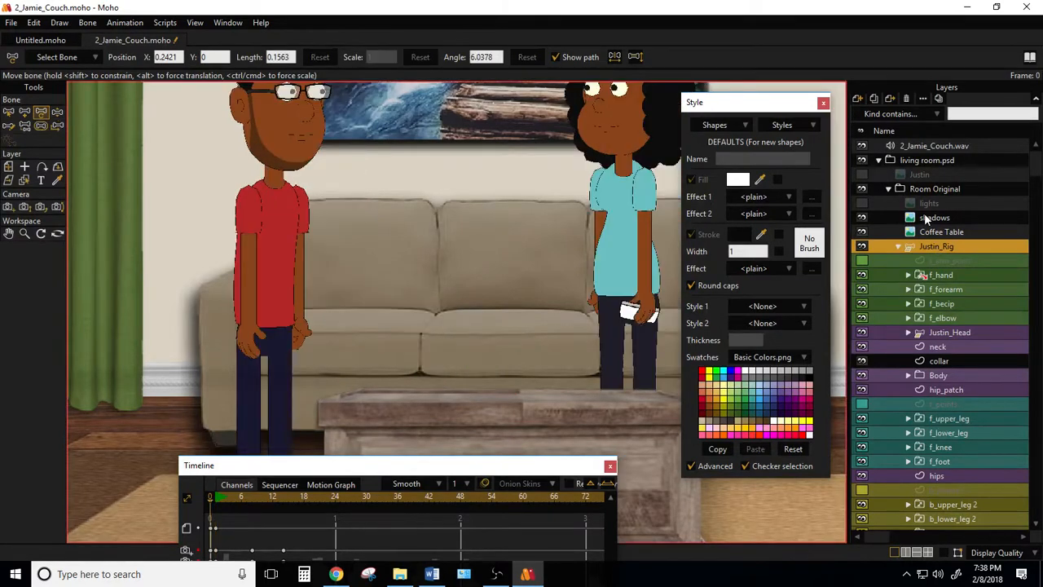
scroll(295, 353, down, 2)
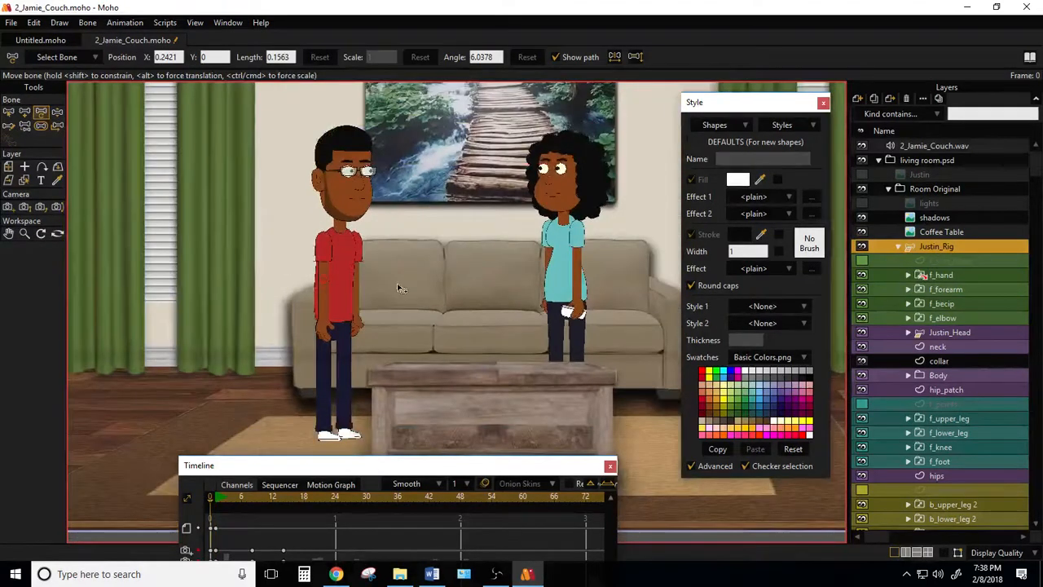
click(8, 167)
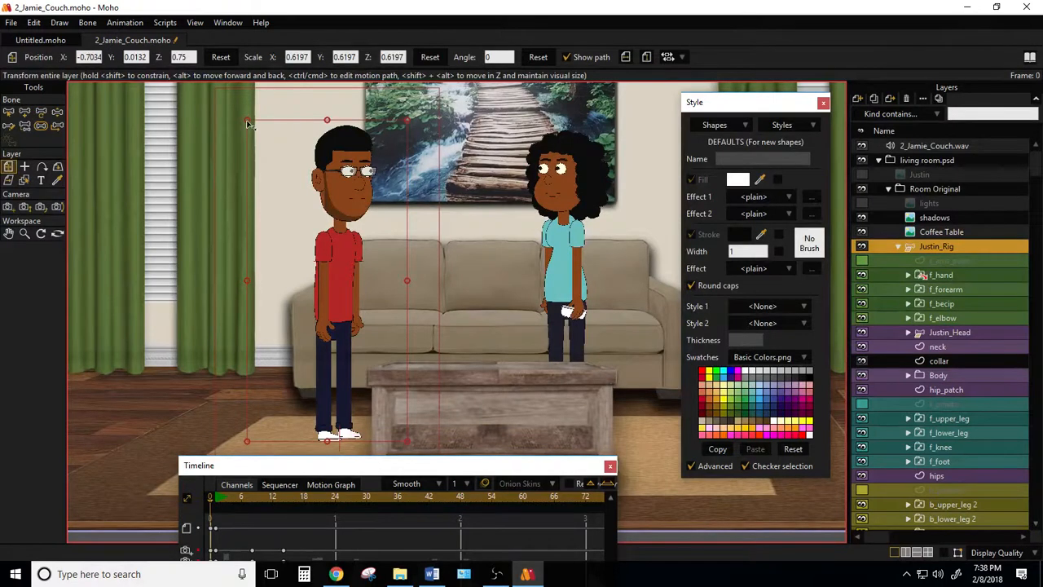
drag(247, 120, 257, 132)
drag(306, 273, 515, 340)
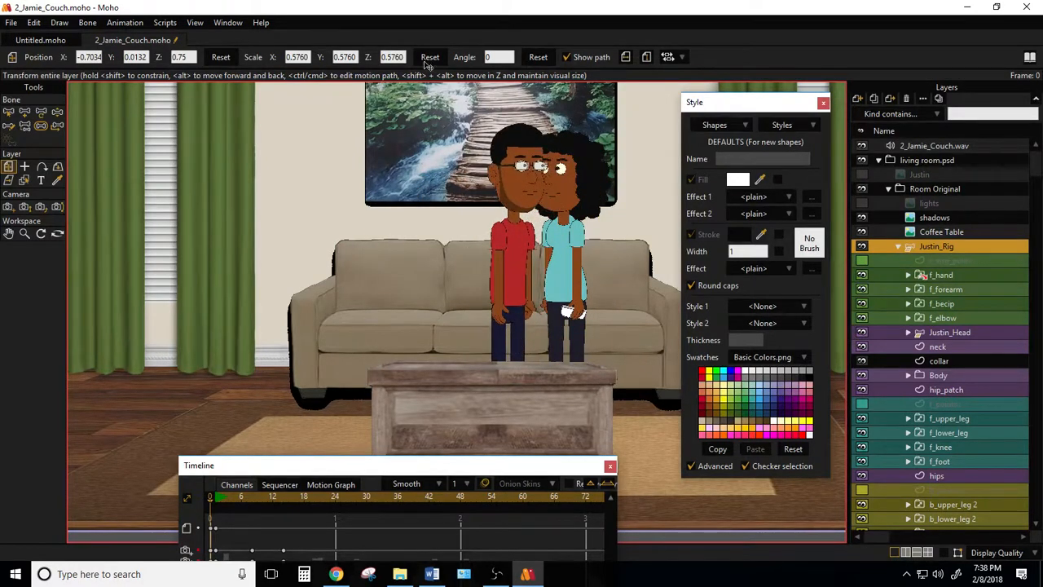
drag(426, 118, 383, 334)
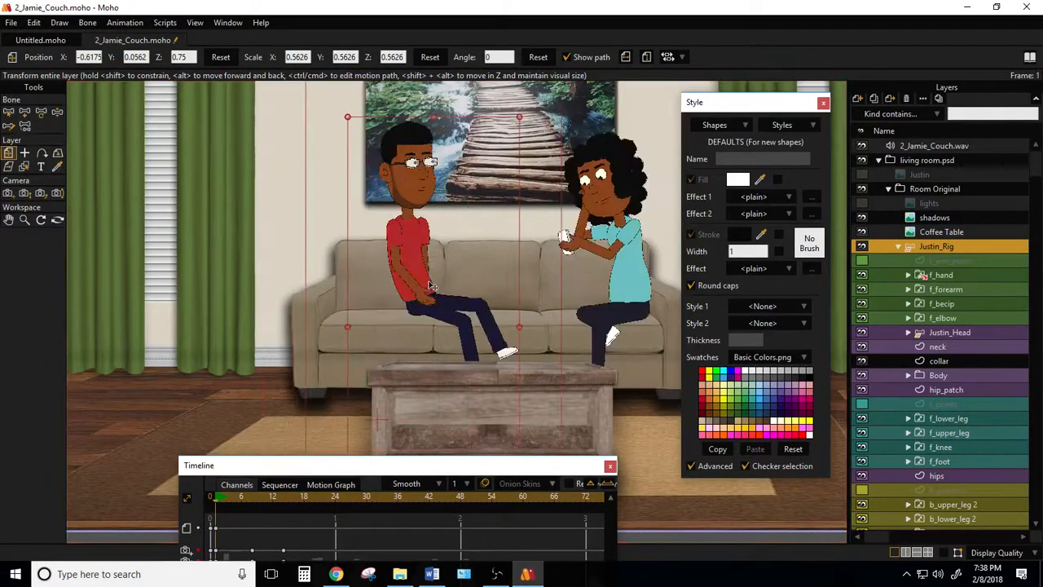
At frame 1, move the horizontal control bone beside the hips to shift the seated man toward the couch's nearest armrest.
scroll(460, 243, up, 4)
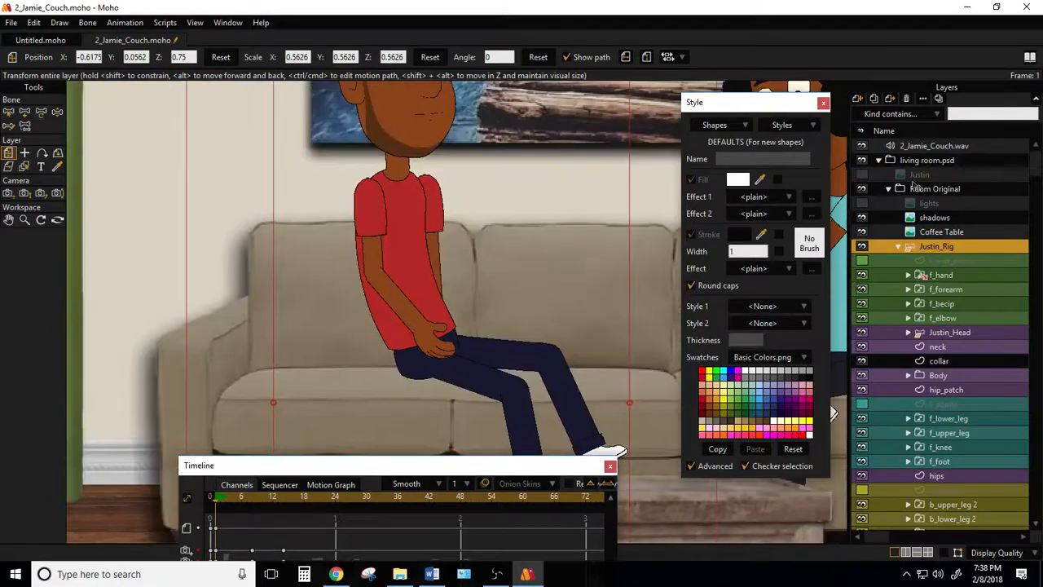
click(41, 111)
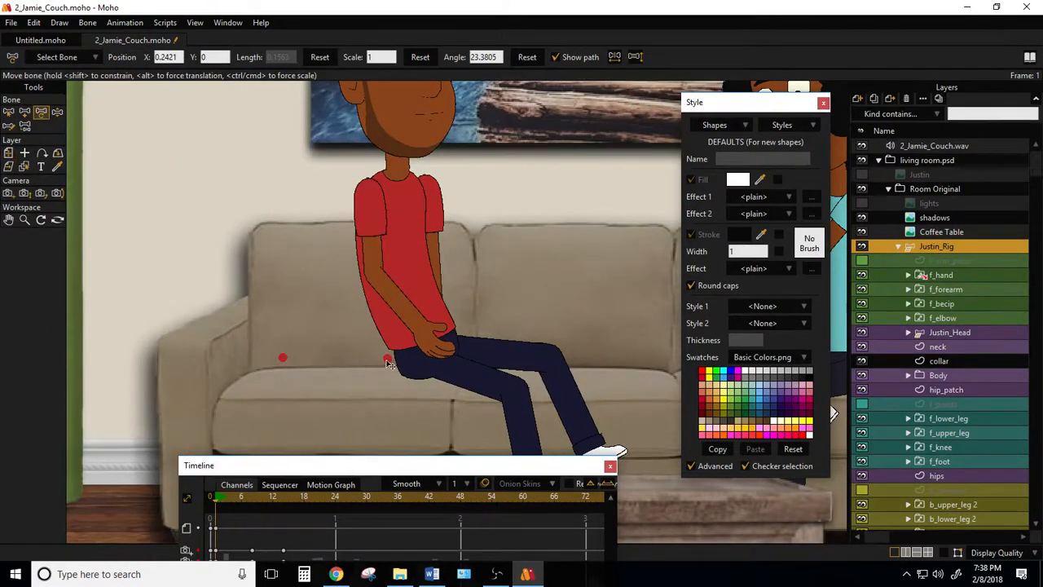
drag(387, 360, 308, 292)
click(300, 292)
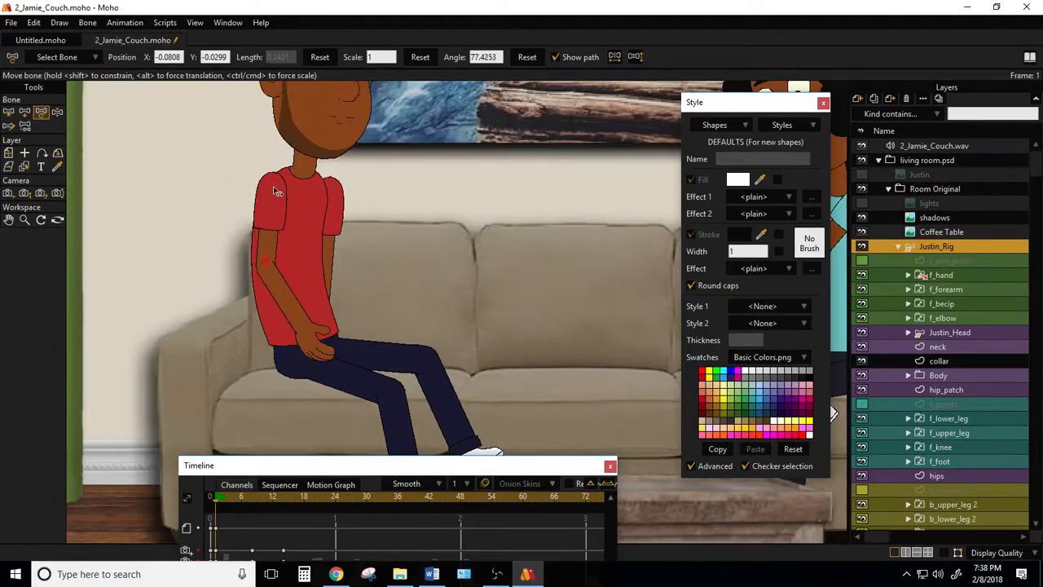
Adjust both upper-arm bones at the shoulders, placing the far arm's bone at X 0.1358, Y 0.0641.
drag(272, 188, 266, 189)
drag(331, 197, 337, 203)
drag(408, 171, 426, 137)
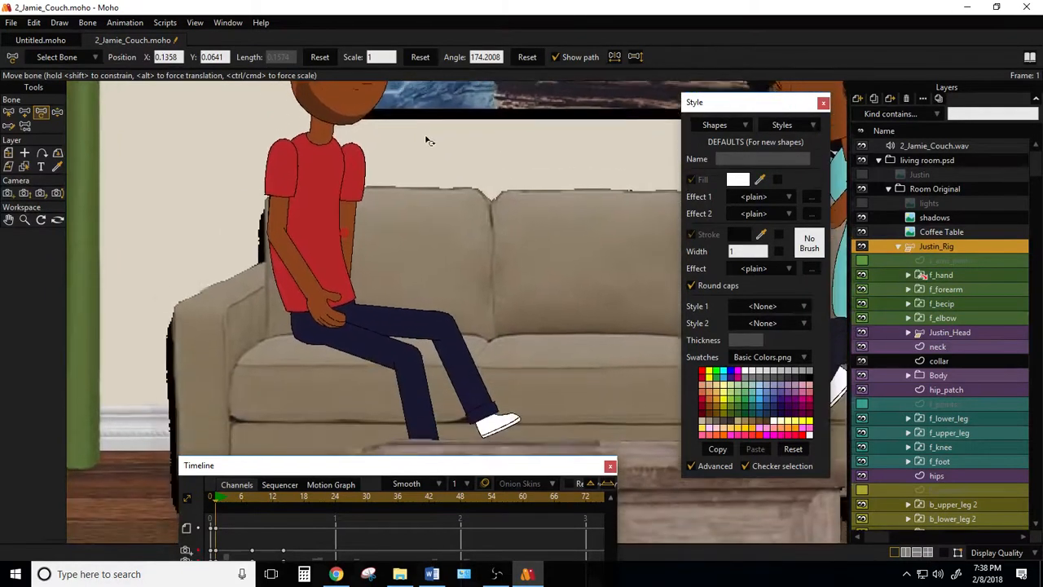
Angle both legs downward with the far thigh bone at 208.3284, and lower the body slightly with the horizontal control bone beside the hips.
drag(347, 340, 367, 323)
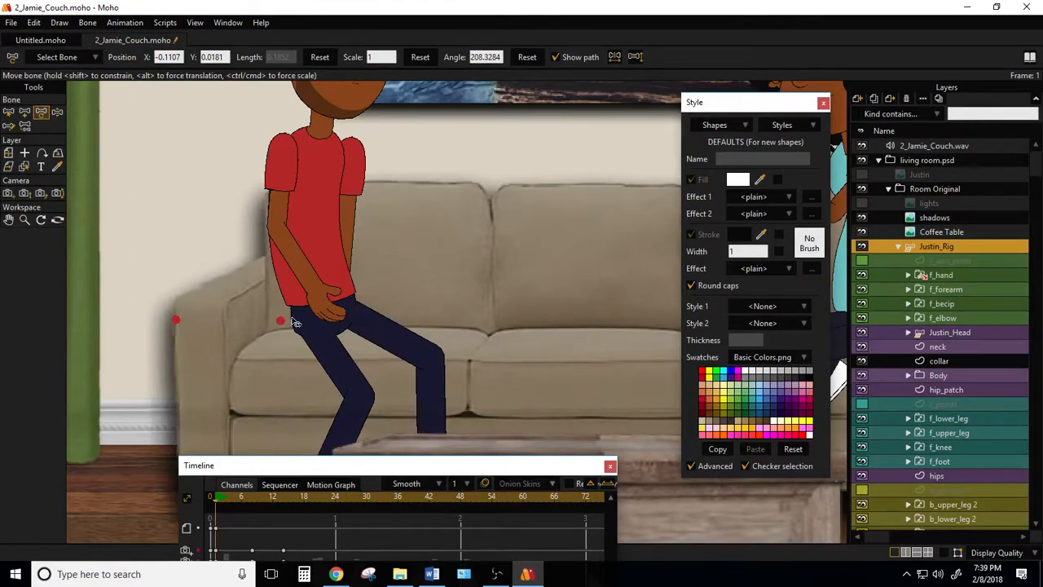
drag(281, 324, 285, 334)
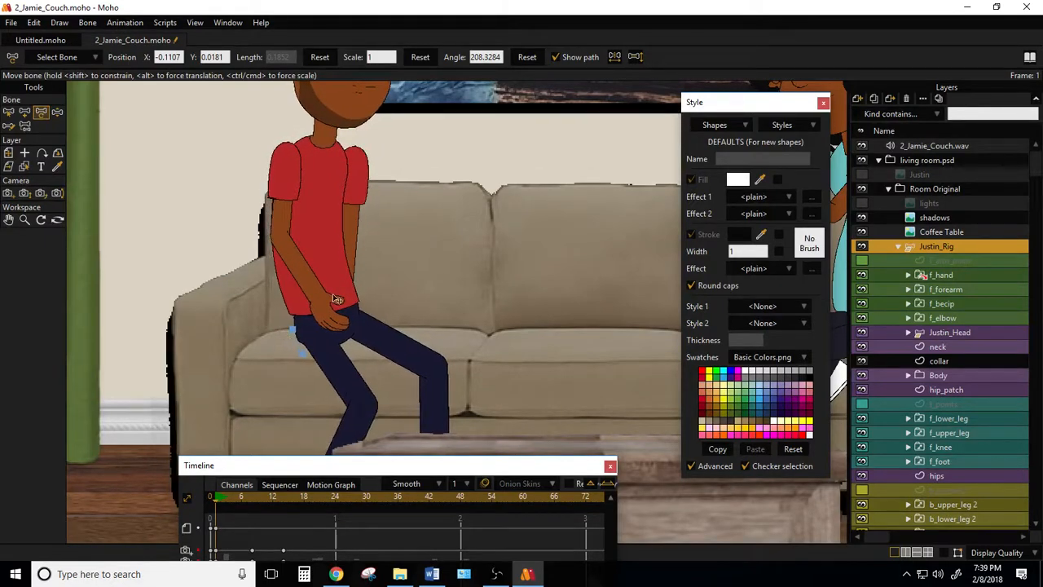
drag(437, 290, 417, 224)
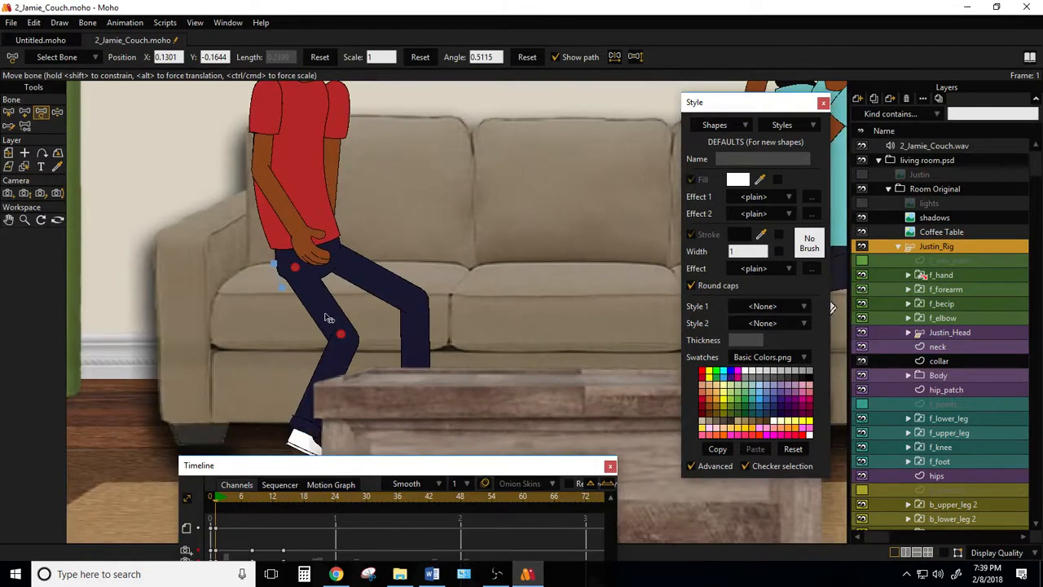
Adjust the near leg's pose, rotating its shin bone to 36.2328 and moving that bone to X 0.1808, Y 0.0022 to align the knee.
mouse_move(328, 300)
mouse_down()
mouse_move(327, 286)
mouse_move(366, 306)
mouse_move(335, 300)
mouse_move(346, 295)
mouse_move(319, 280)
mouse_move(310, 287)
mouse_move(320, 349)
mouse_move(316, 289)
mouse_up()
mouse_move(354, 351)
mouse_down()
mouse_move(337, 349)
mouse_move(353, 349)
mouse_up()
scroll(341, 280, up, 3)
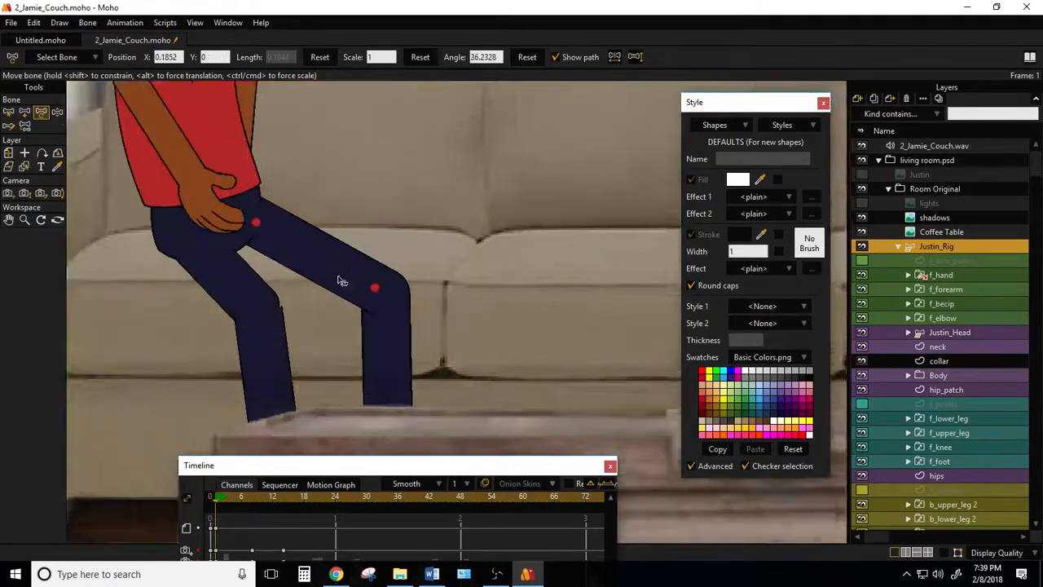
drag(338, 277, 439, 238)
drag(361, 286, 357, 285)
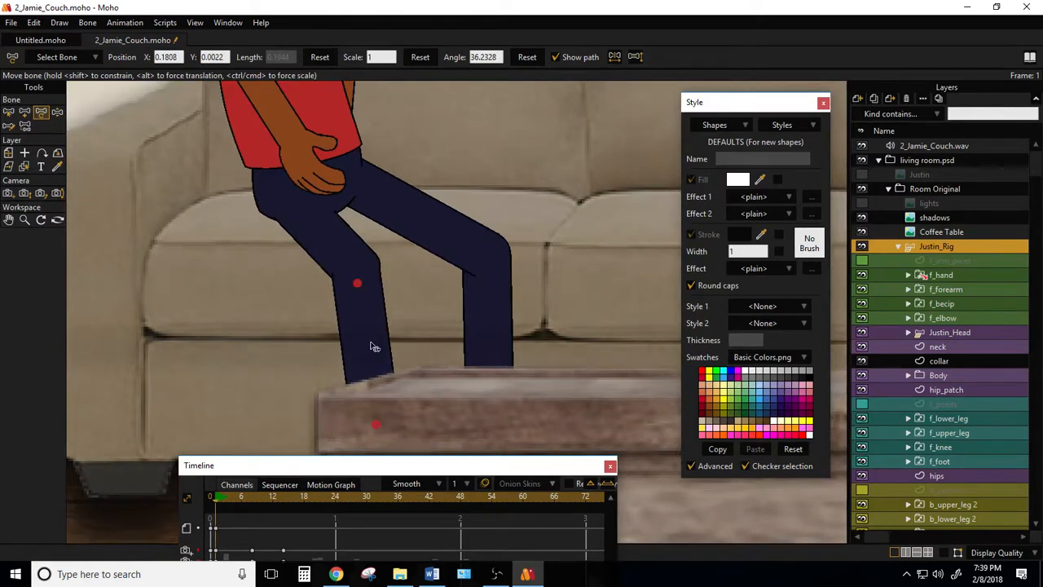
Adjust both legs, rotating the near shin bone to 43.9050 and raising the far thigh bone to 181.9701 at X -0.1046, Y 0.0294.
drag(369, 342, 361, 343)
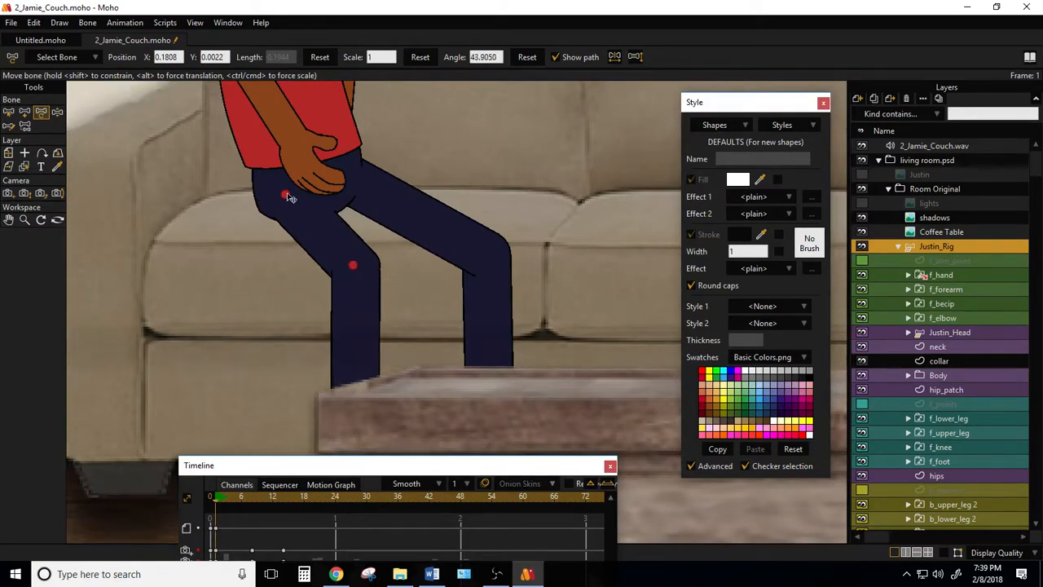
drag(285, 195, 294, 211)
drag(406, 221, 406, 187)
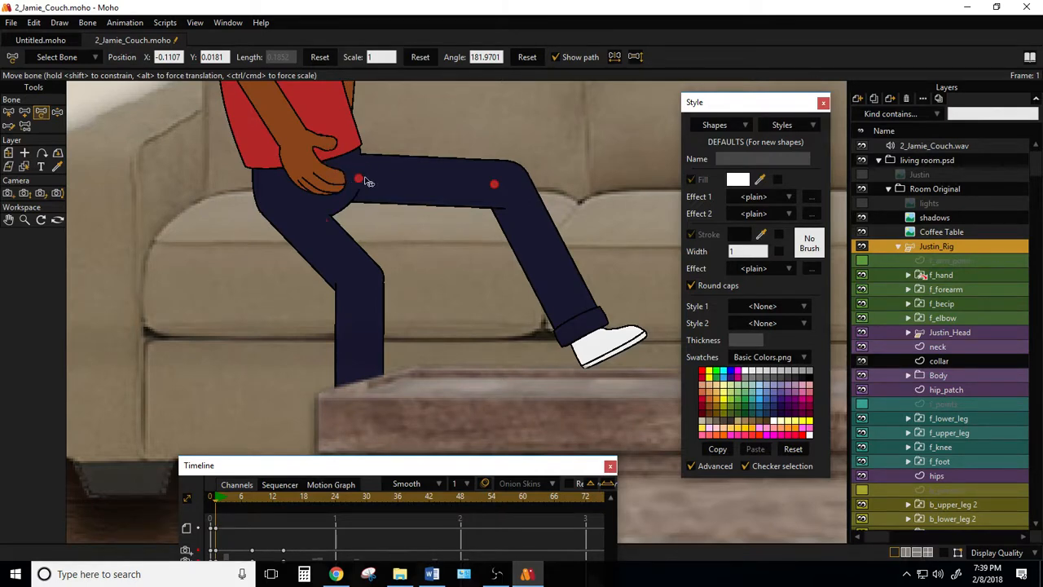
mouse_move(360, 180)
mouse_down()
mouse_move(367, 174)
mouse_move(347, 175)
mouse_move(360, 167)
mouse_up()
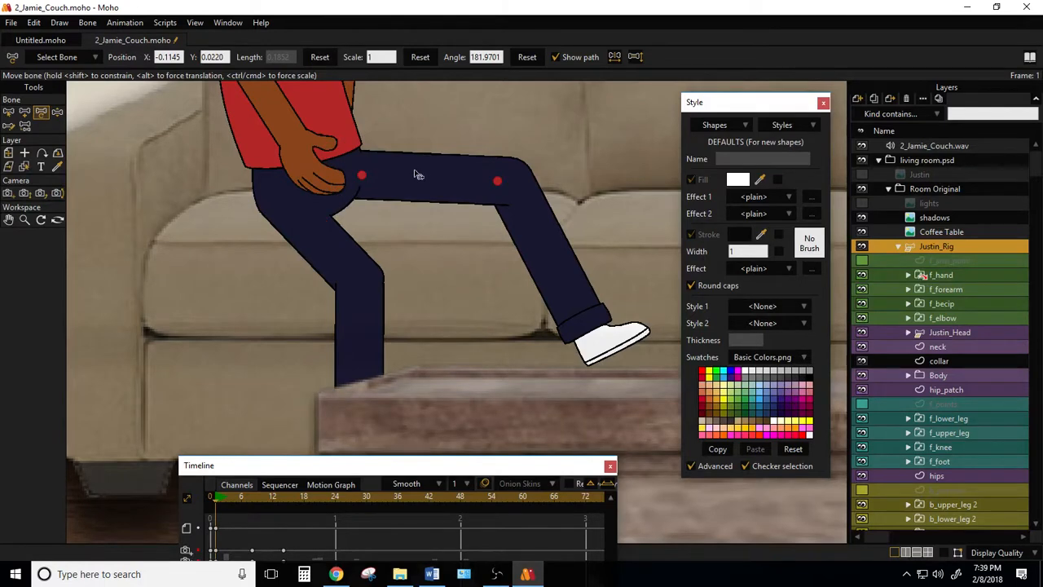
mouse_move(361, 178)
mouse_down()
mouse_move(383, 184)
mouse_move(379, 200)
mouse_move(384, 176)
mouse_move(299, 173)
mouse_move(380, 174)
mouse_move(363, 174)
mouse_up()
Examine how the hips and hip_patch shapes line up with the displayed leg bones, returning to the Justin_Rig layer.
click(936, 475)
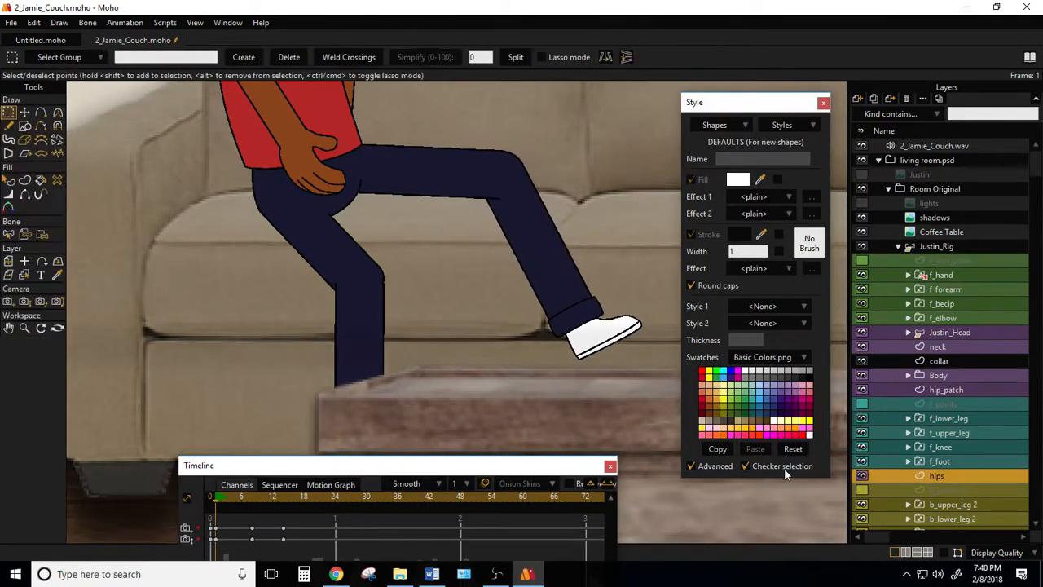
click(955, 553)
scroll(531, 192, up, 4)
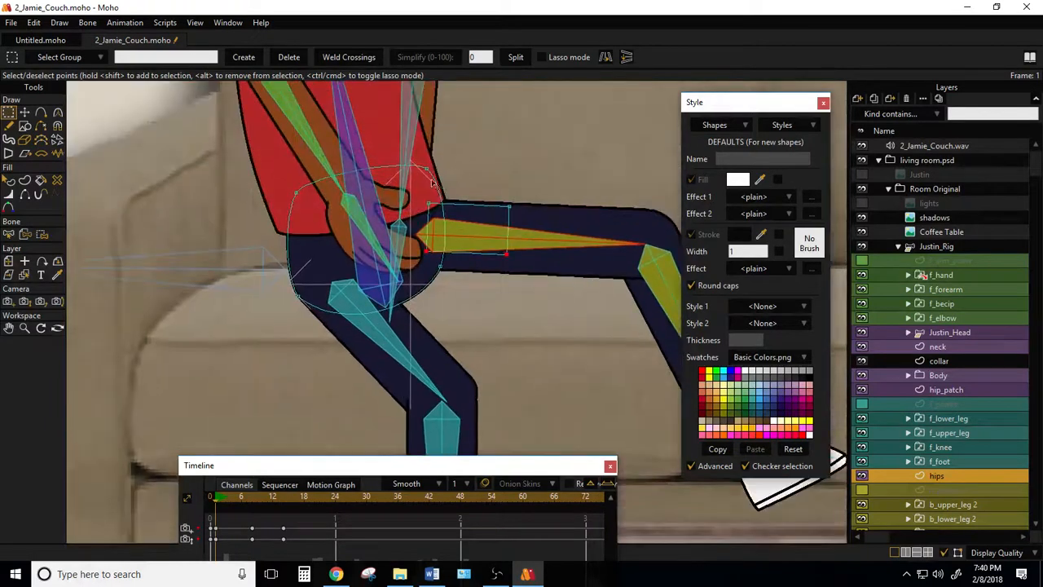
alt+right_click(319, 293)
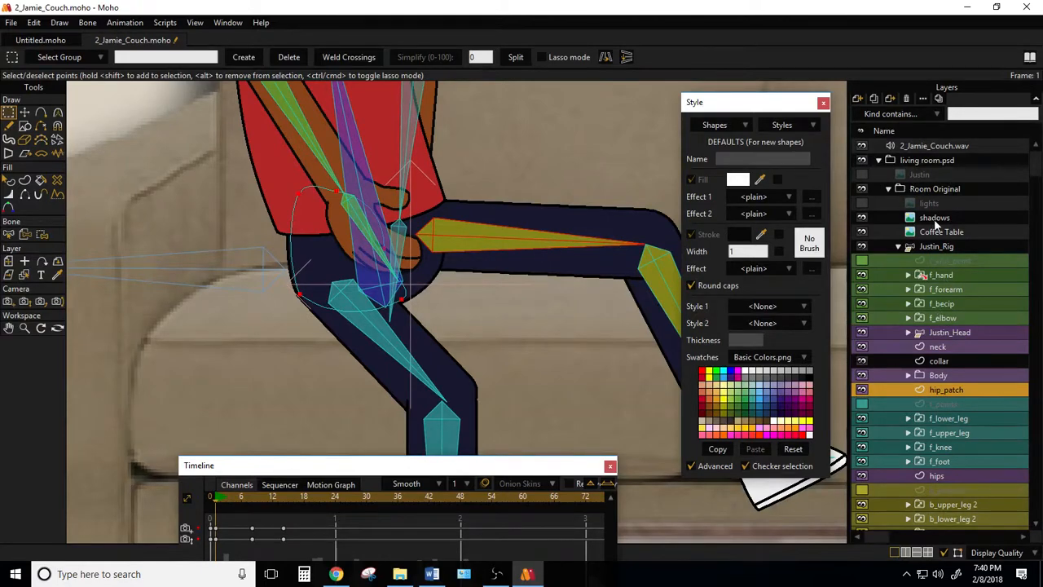
click(932, 246)
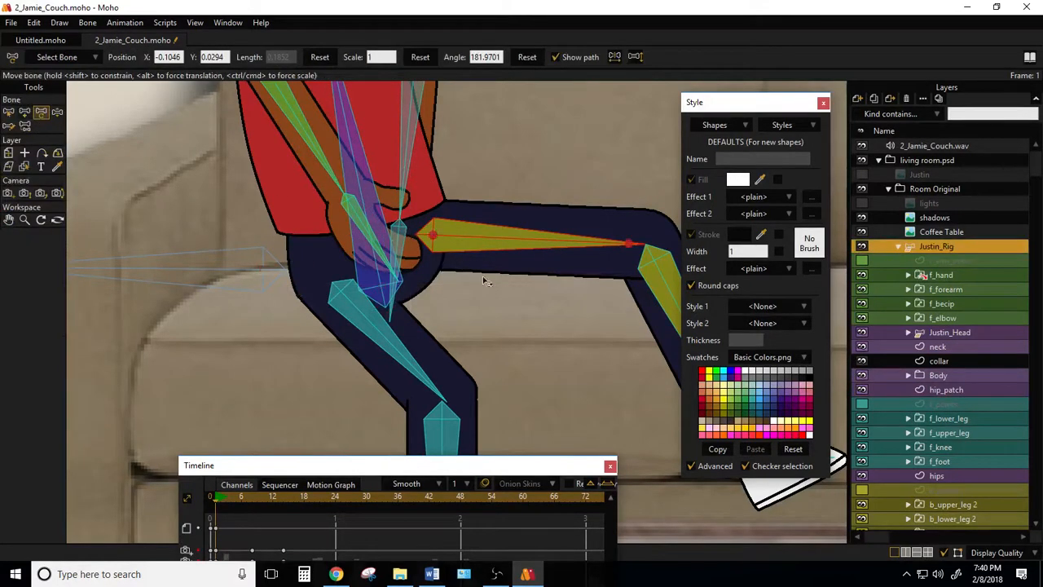
Lower the far thigh toward the couch seat and align its shin bone at X 0.1740, Y -0.0028 with angle 425.9948.
drag(554, 286, 414, 340)
mouse_move(403, 285)
mouse_down()
mouse_move(392, 285)
mouse_move(399, 276)
mouse_up()
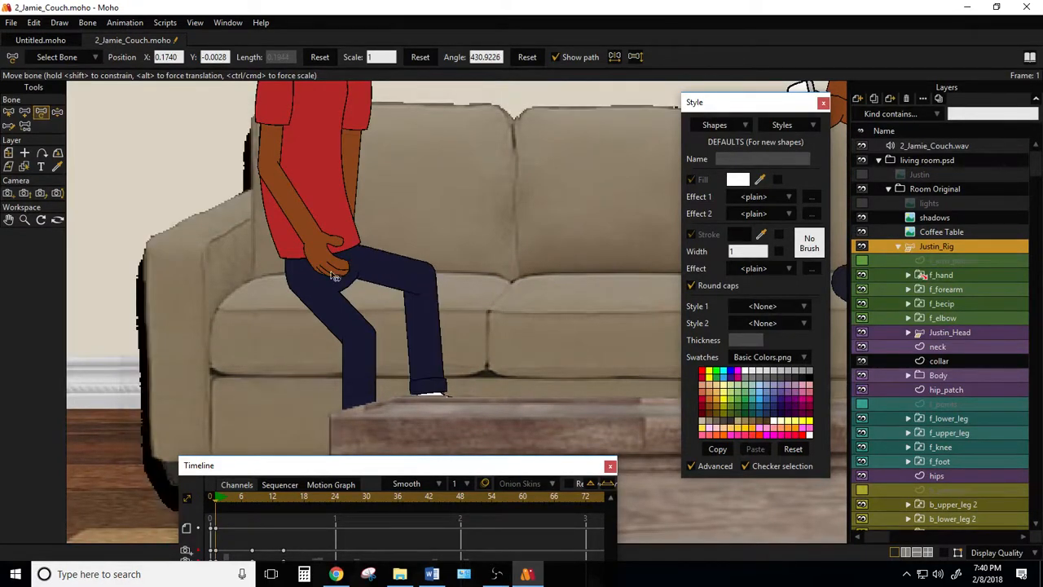
click(282, 278)
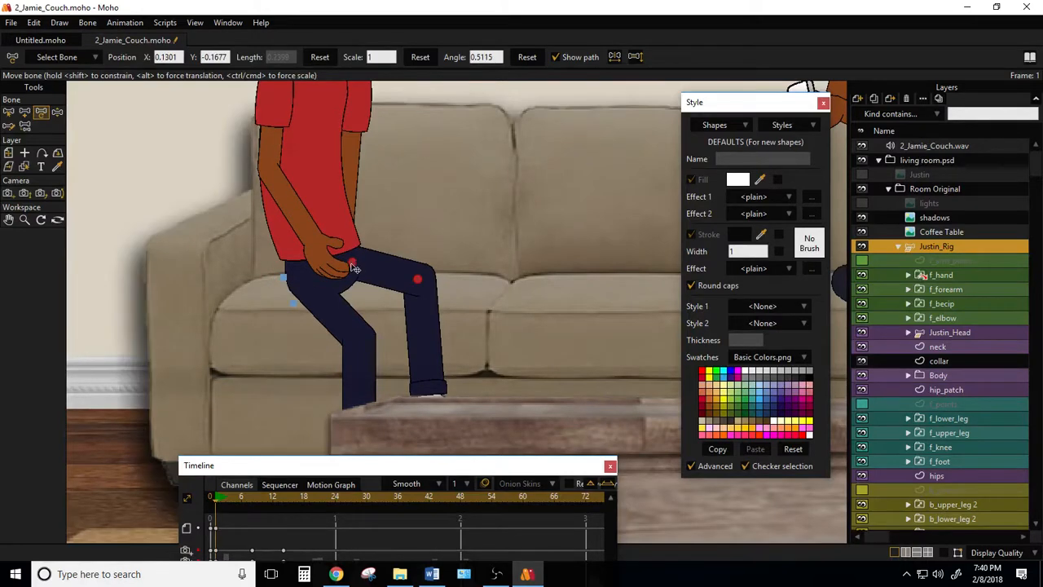
click(356, 276)
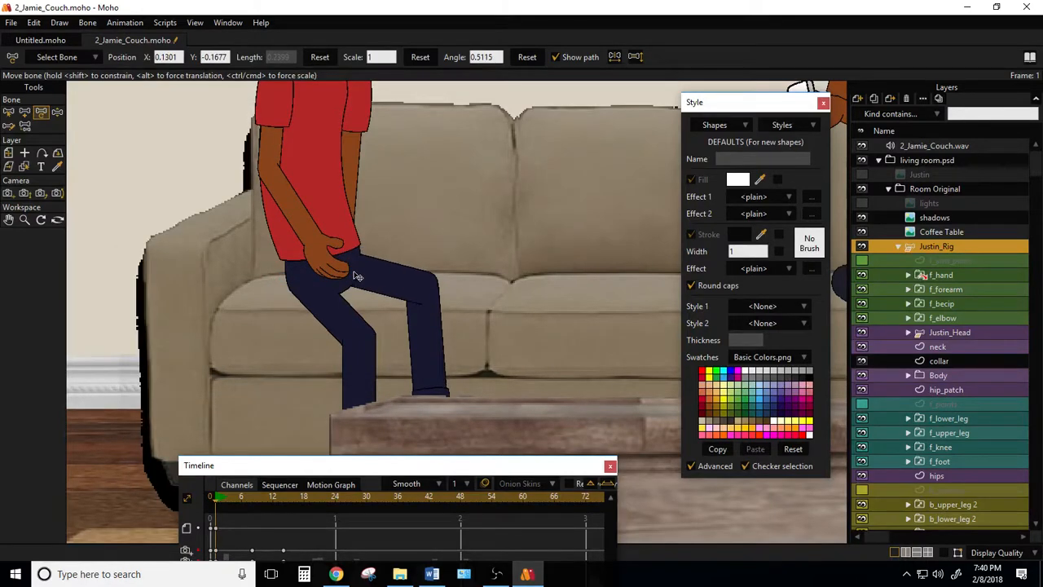
drag(354, 272, 424, 341)
drag(477, 316, 514, 192)
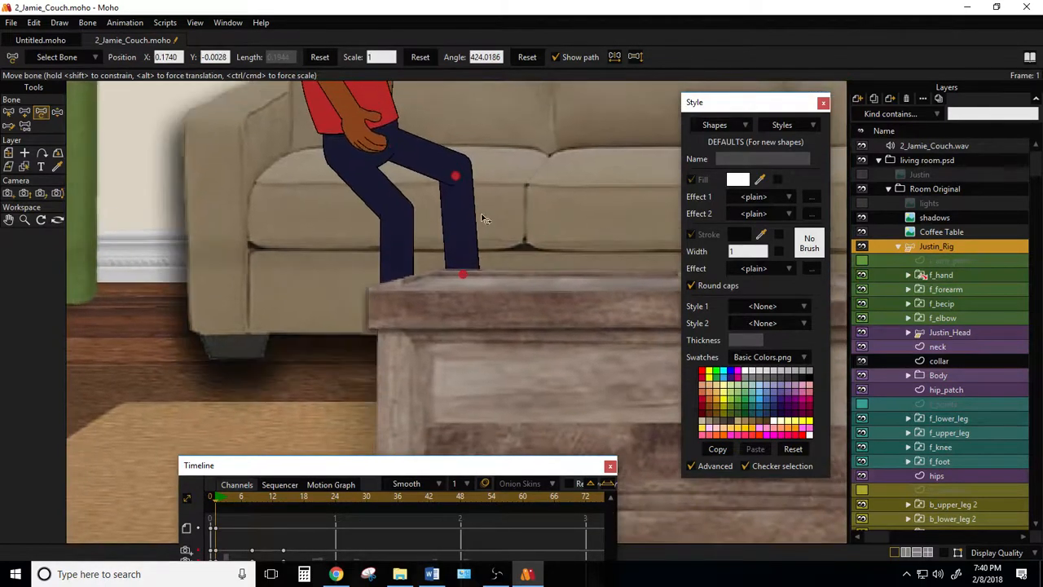
drag(456, 245, 446, 246)
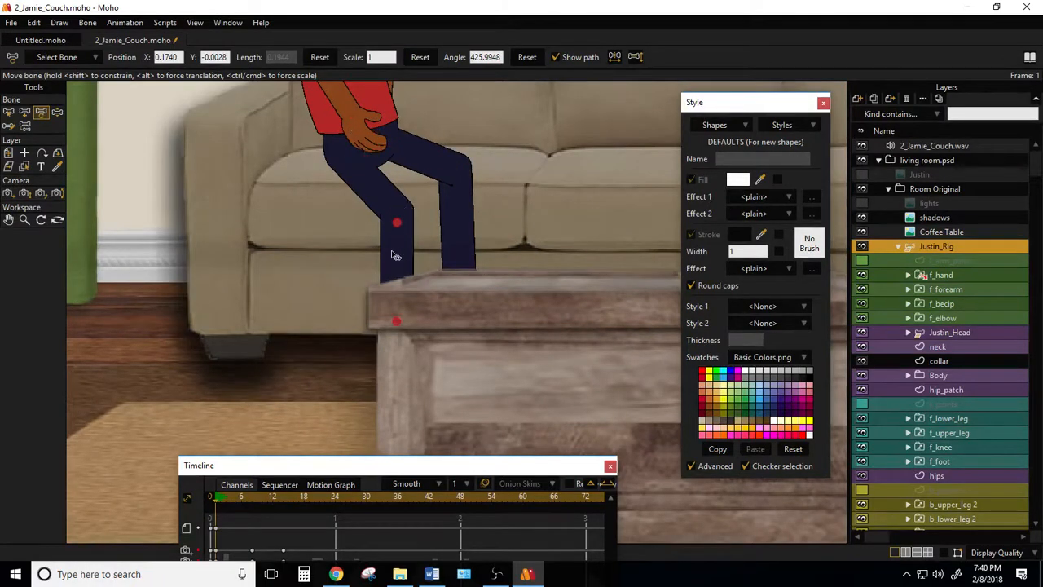
Examine the seated man's pose and proportions against the woman and couch in the whole living room scene.
scroll(384, 368, down, 6)
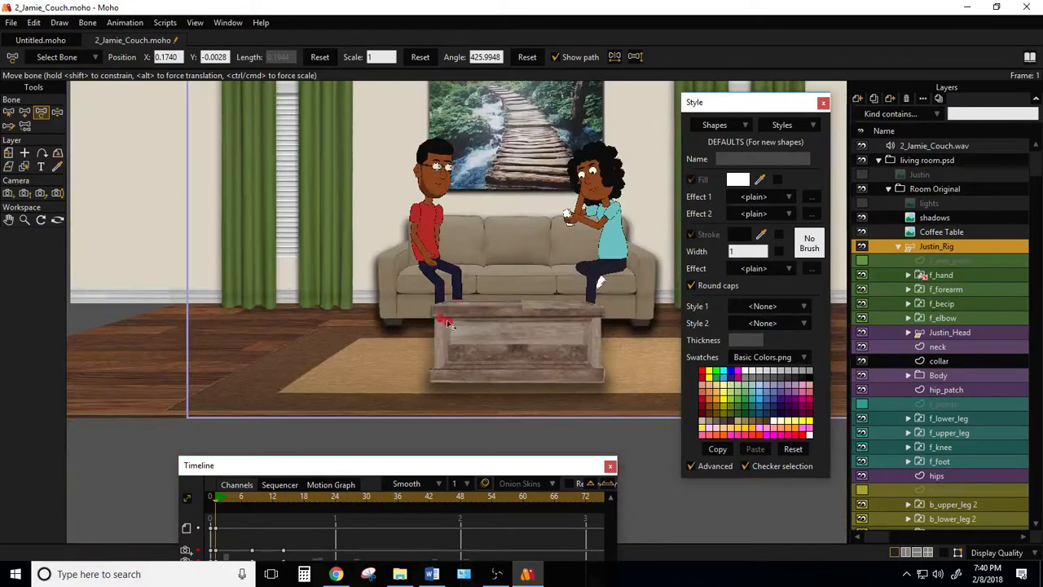
drag(530, 327, 457, 345)
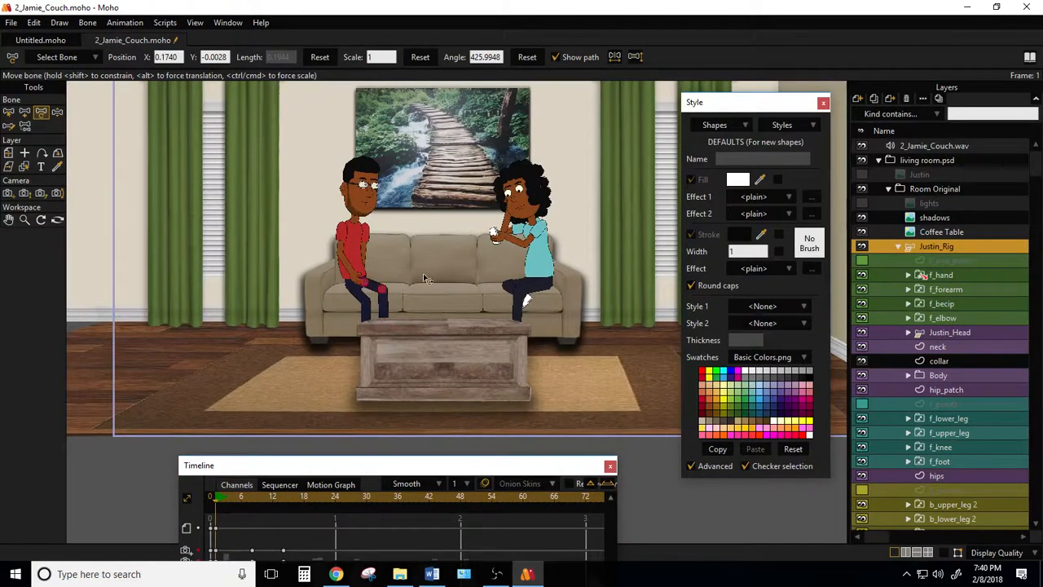
drag(422, 279, 323, 315)
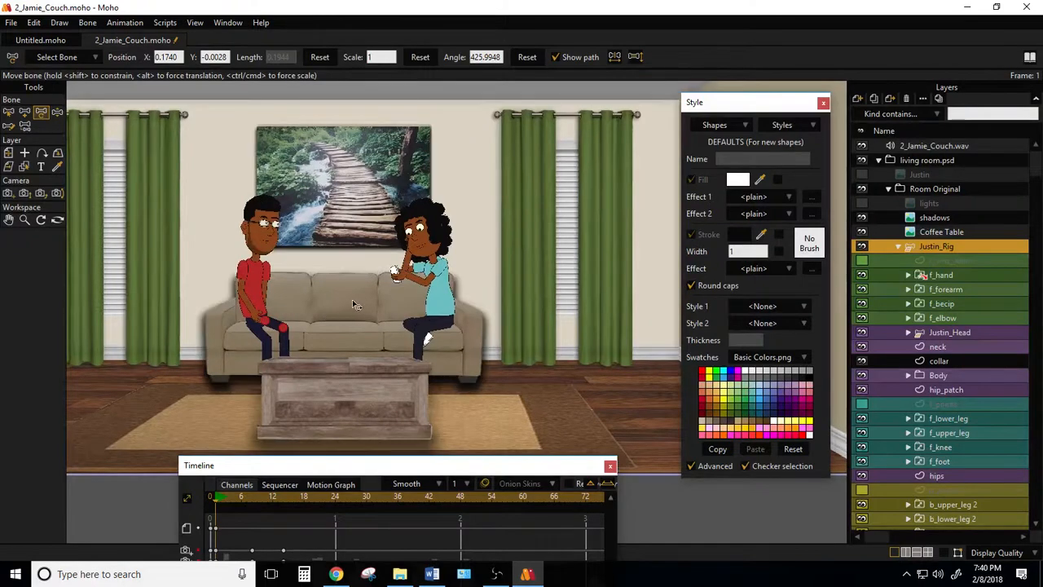
scroll(356, 303, down, 5)
scroll(372, 333, up, 4)
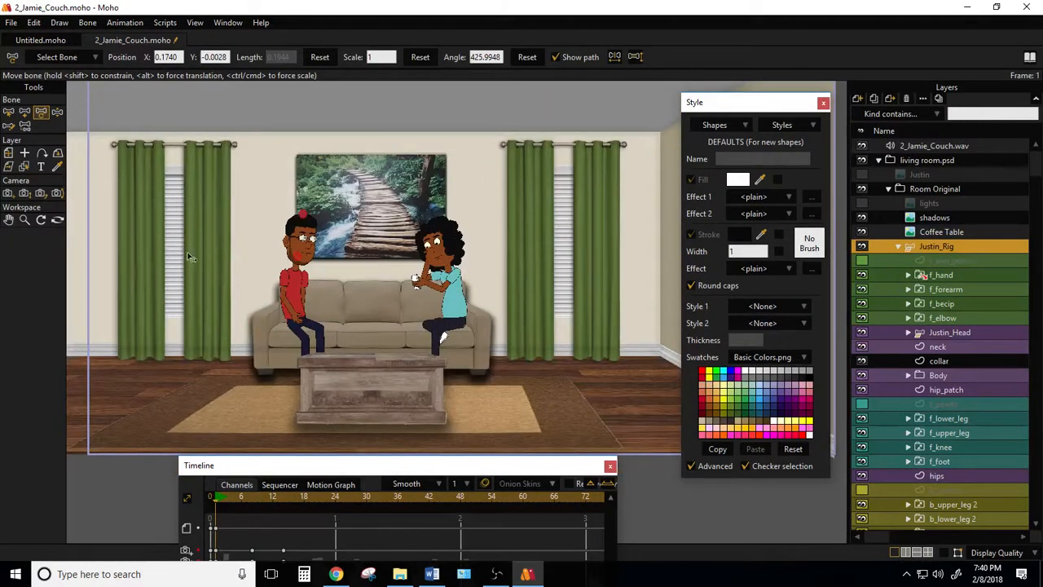
scroll(301, 320, up, 2)
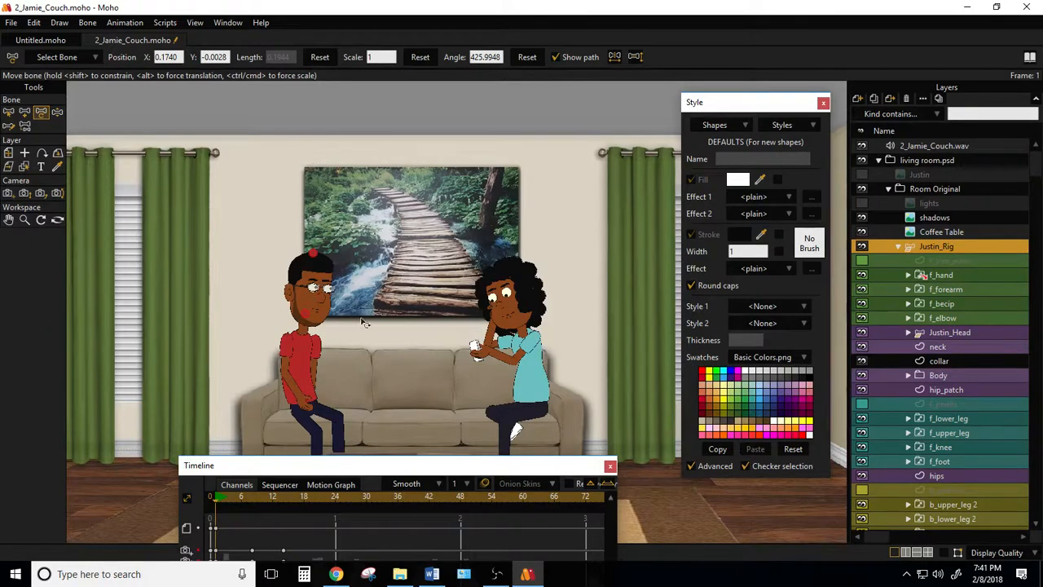
drag(409, 338, 470, 219)
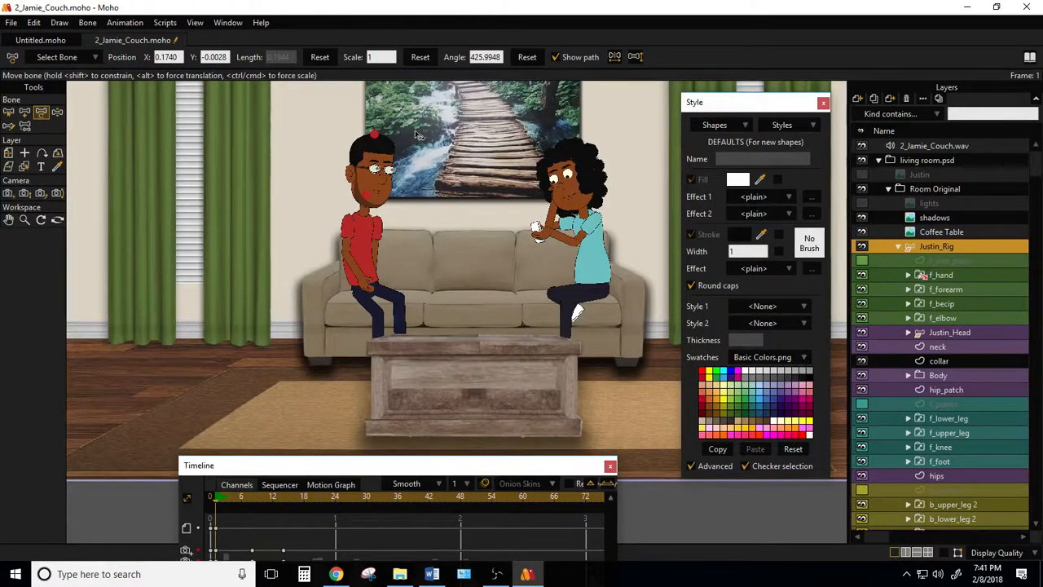
Raise and foreshorten the near thigh, aligning the near shin bone at X 0.1418, Y -0.0093 with angle 61.0128.
scroll(342, 244, up, 5)
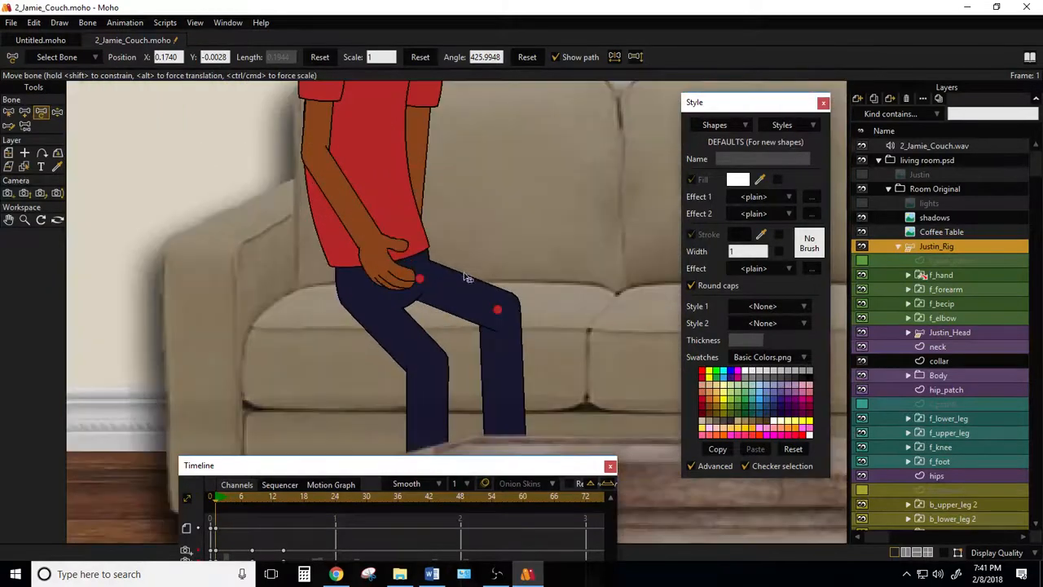
drag(463, 273, 487, 234)
drag(425, 301, 385, 259)
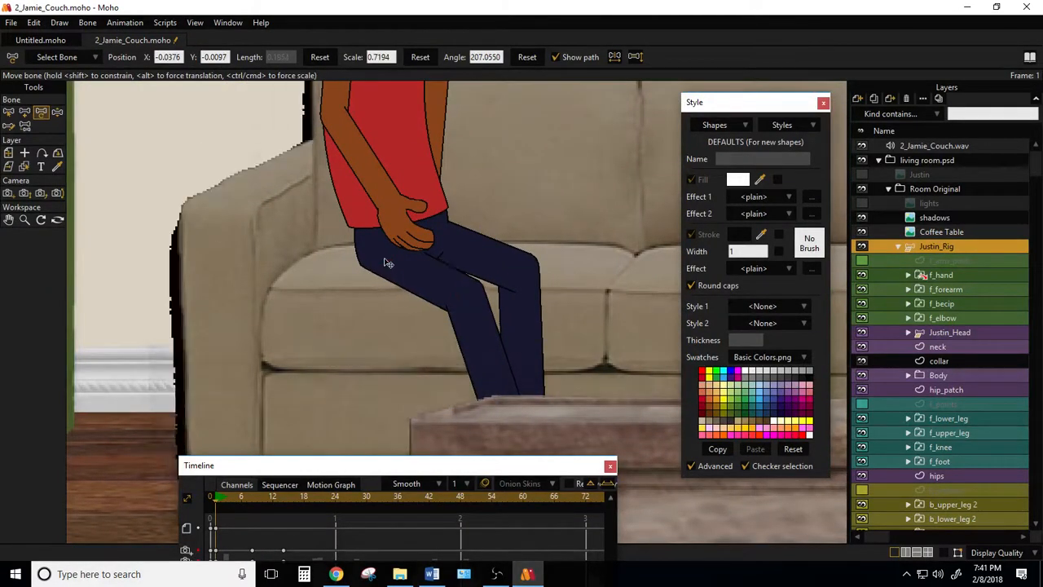
drag(455, 300, 413, 277)
drag(445, 324, 431, 323)
drag(428, 286, 423, 278)
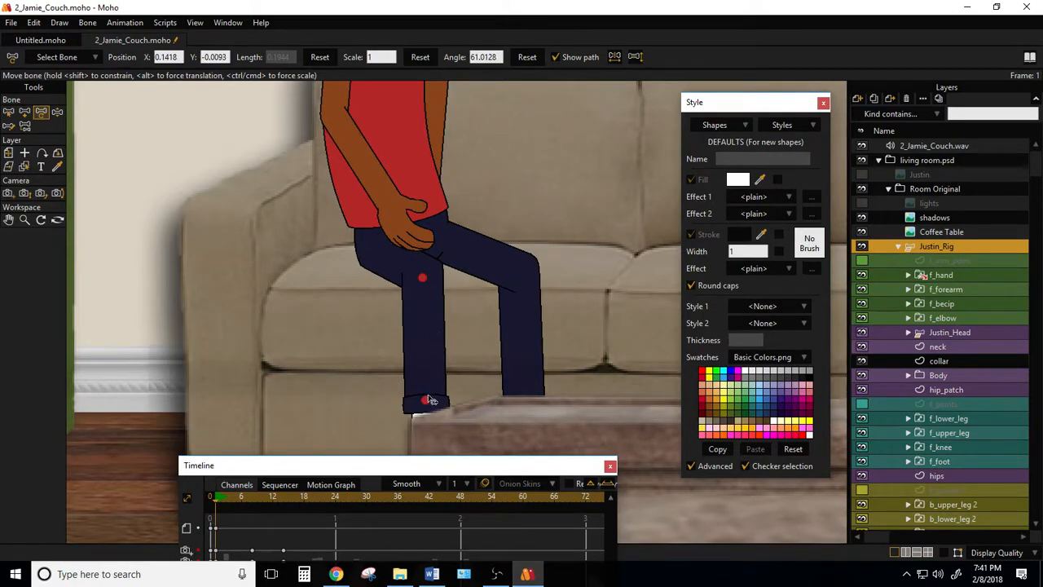
Scale the near shin bone to 1.15 and the far shin bone to 0.9174.
drag(426, 399, 429, 433)
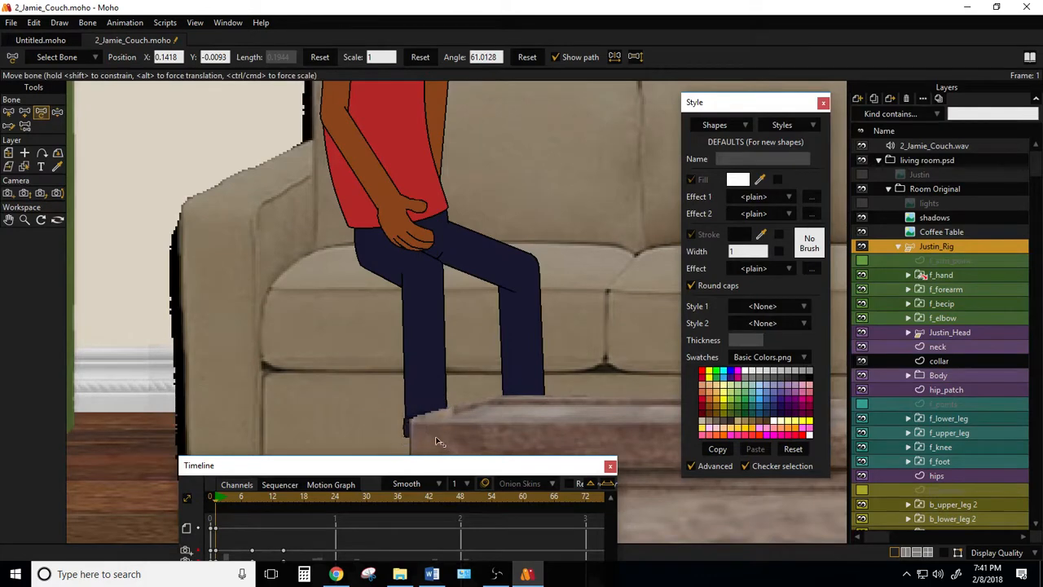
scroll(435, 441, up, 3)
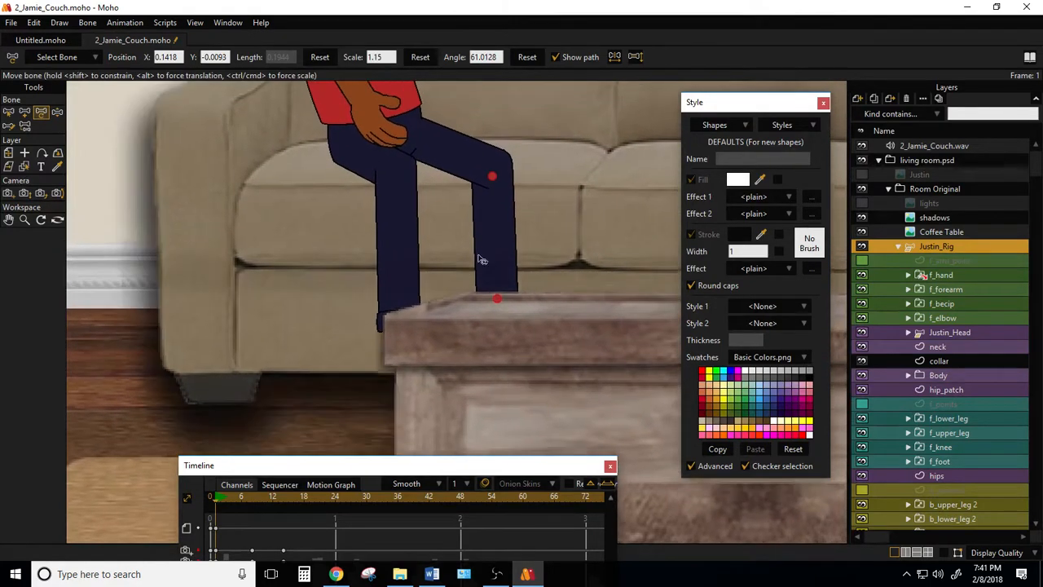
drag(493, 296, 495, 275)
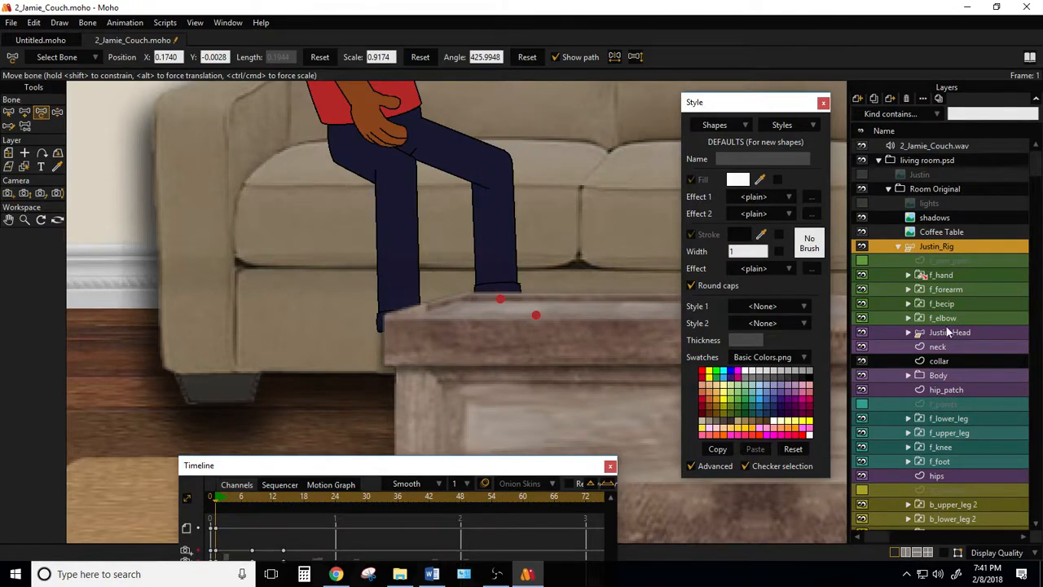
Reorder the far leg's layers so b_upper_leg 2 sits directly below b_lower_leg 2.
scroll(948, 331, down, 4)
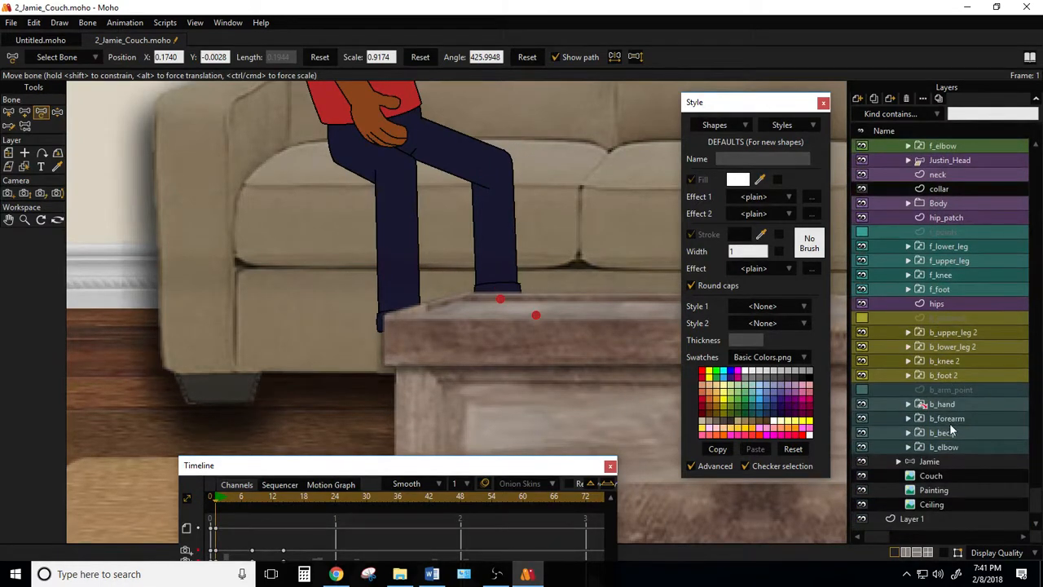
click(949, 418)
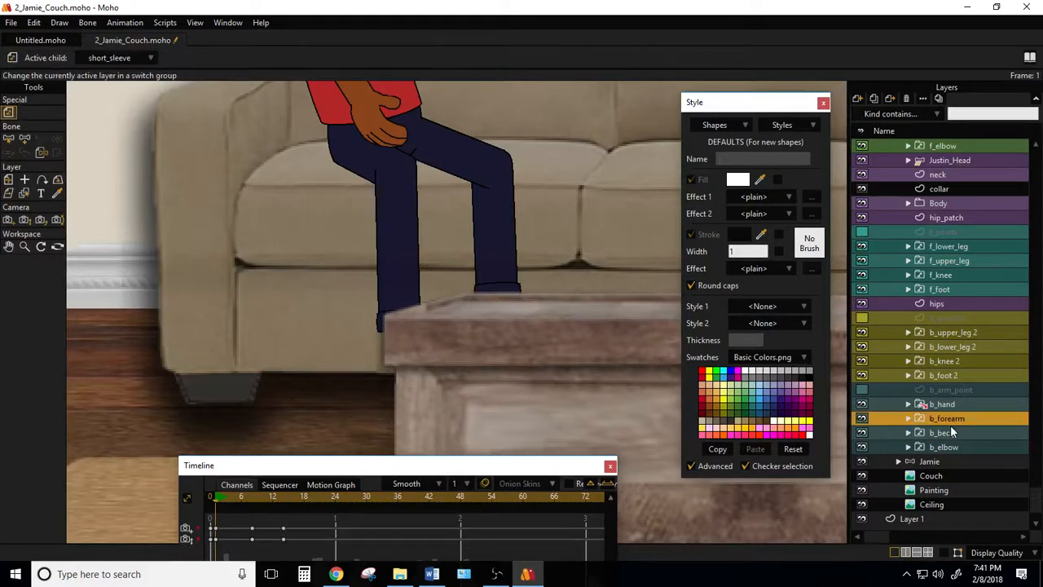
click(950, 334)
drag(949, 356, 934, 355)
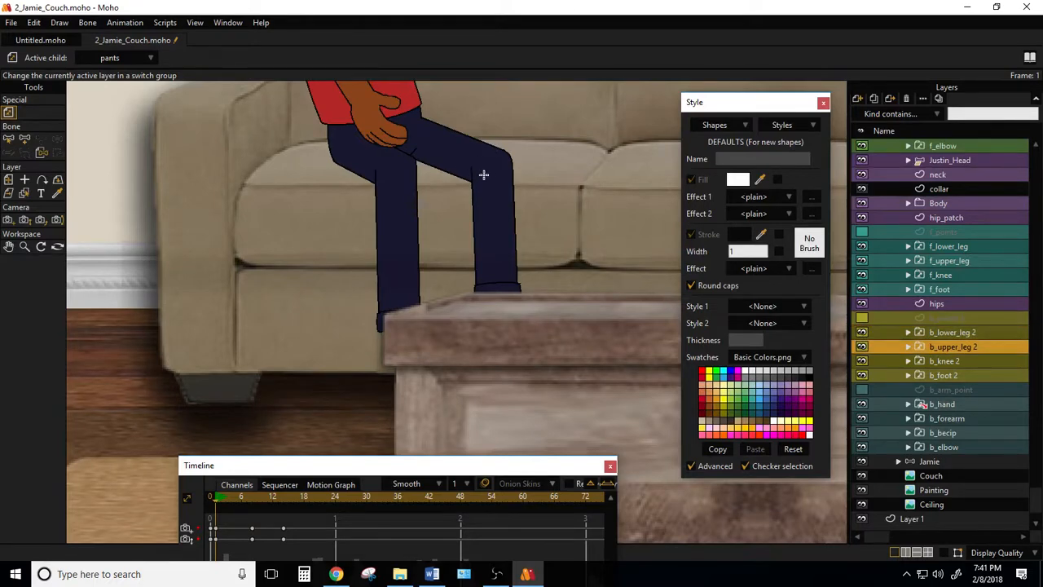
Check the man's revised leg pose and overall size on the couch beside the woman.
scroll(472, 150, up, 2)
scroll(517, 190, down, 6)
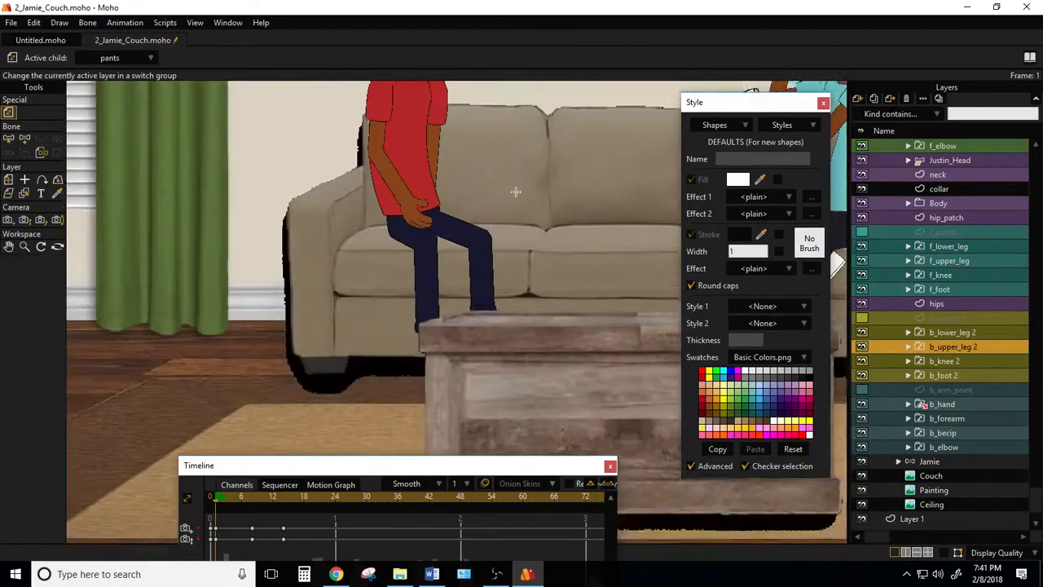
scroll(449, 155, down, 4)
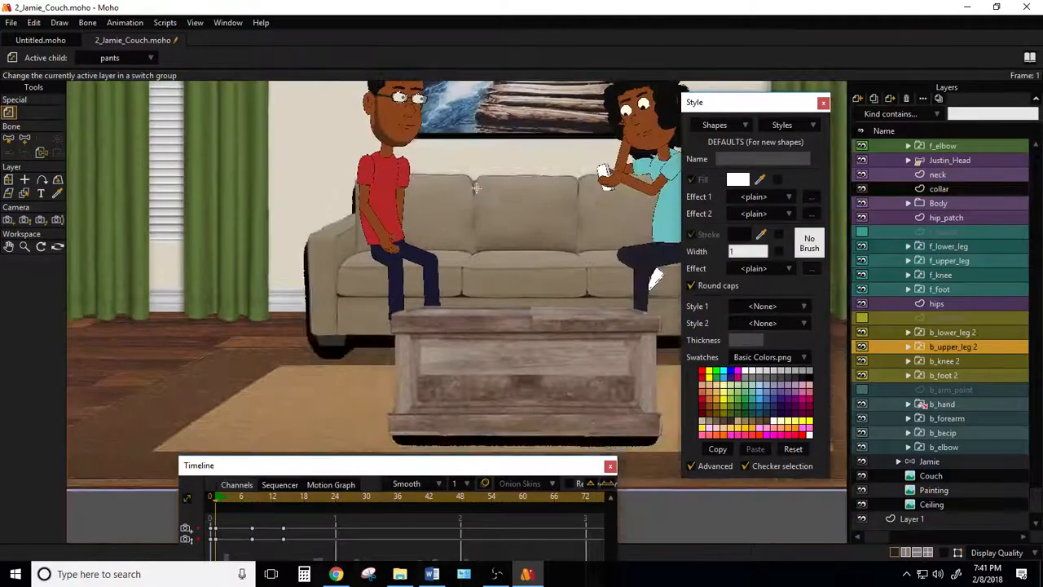
scroll(472, 245, up, 5)
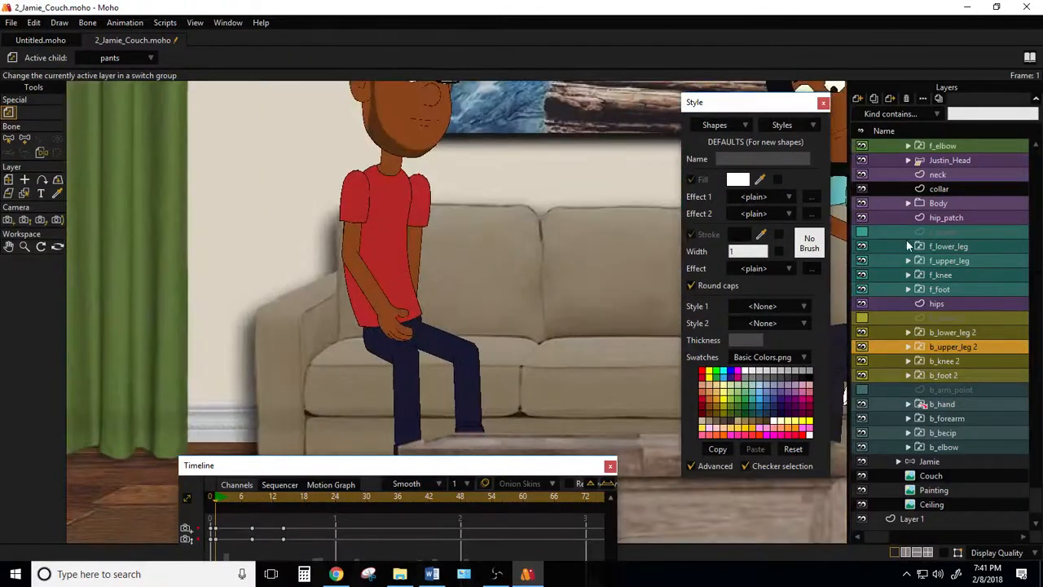
scroll(423, 204, down, 3)
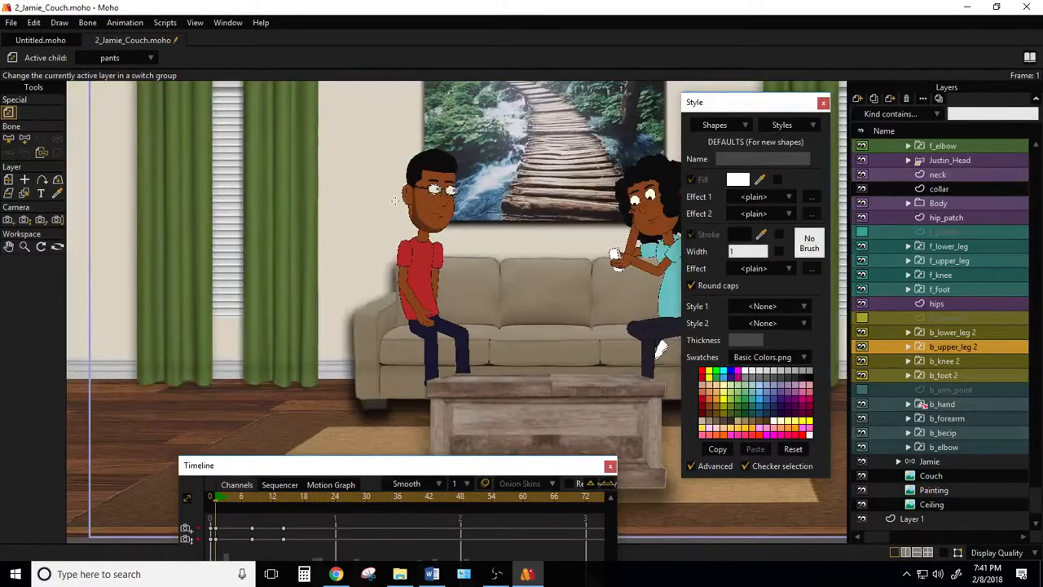
scroll(433, 273, up, 3)
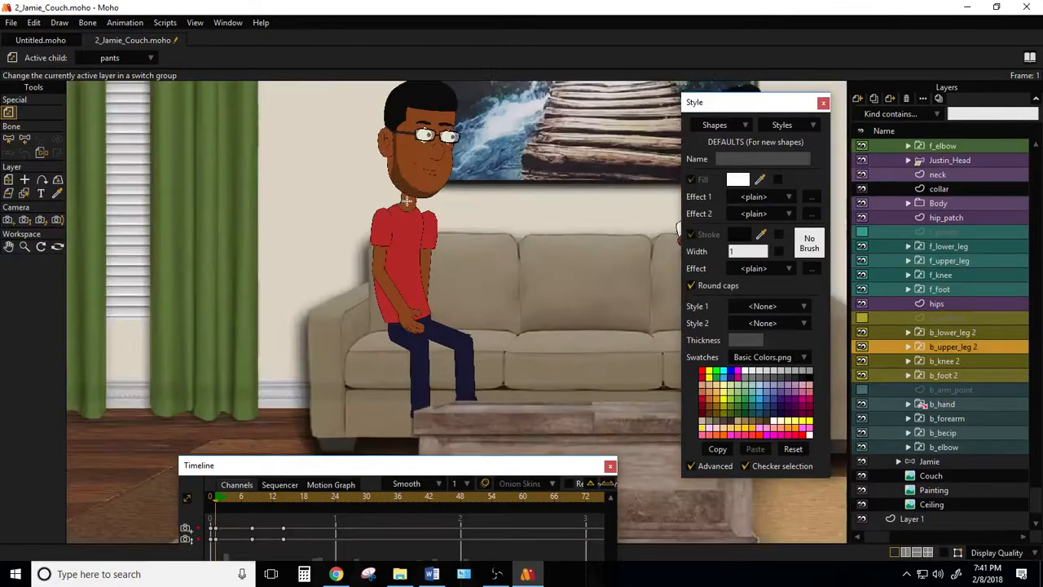
Scale the Justin_Rig layer uniformly to 0.5217 at frame 1 to match the woman's proportions.
click(213, 507)
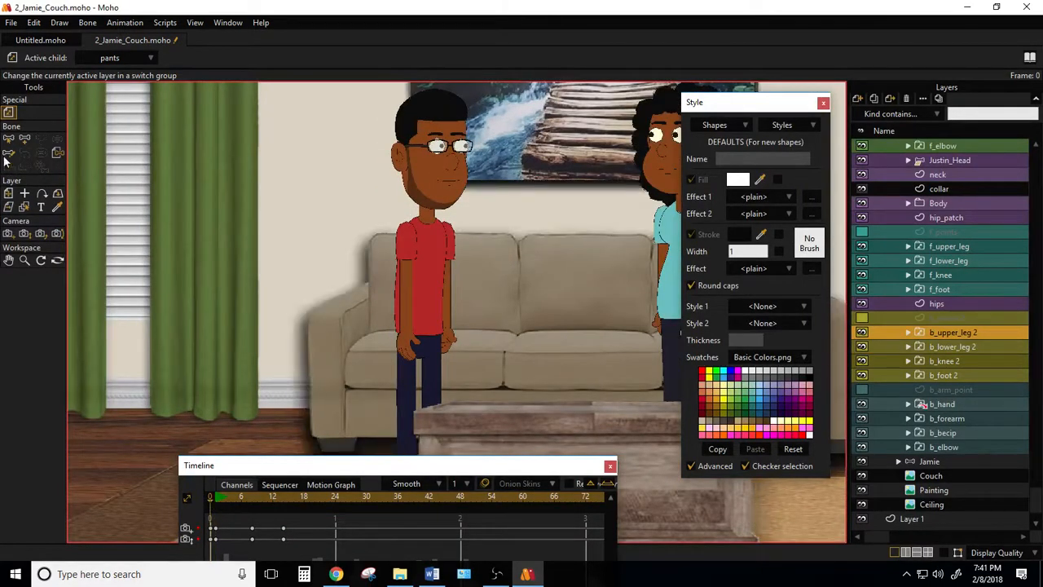
click(9, 193)
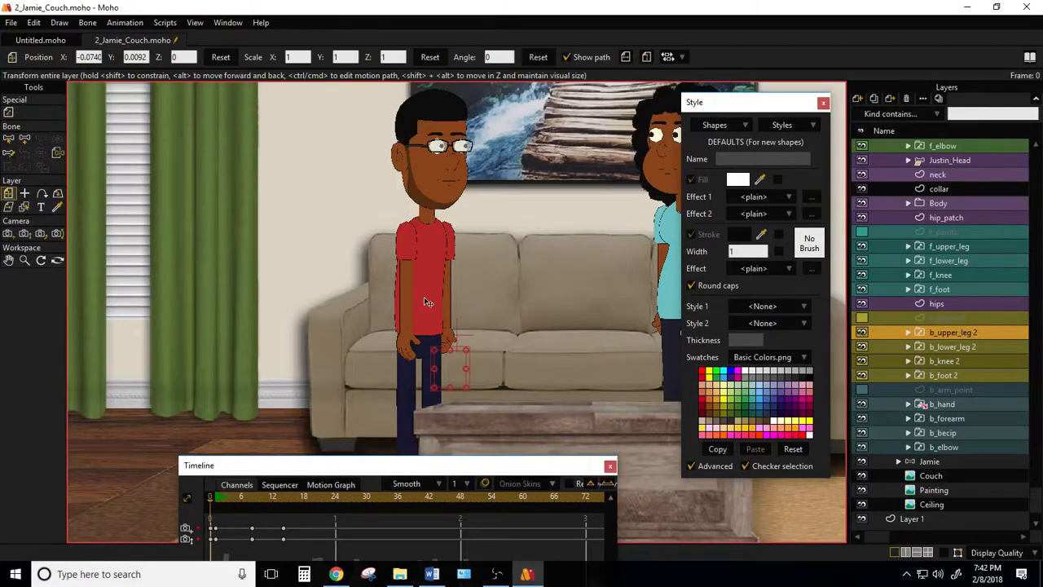
scroll(949, 189, up, 3)
click(937, 203)
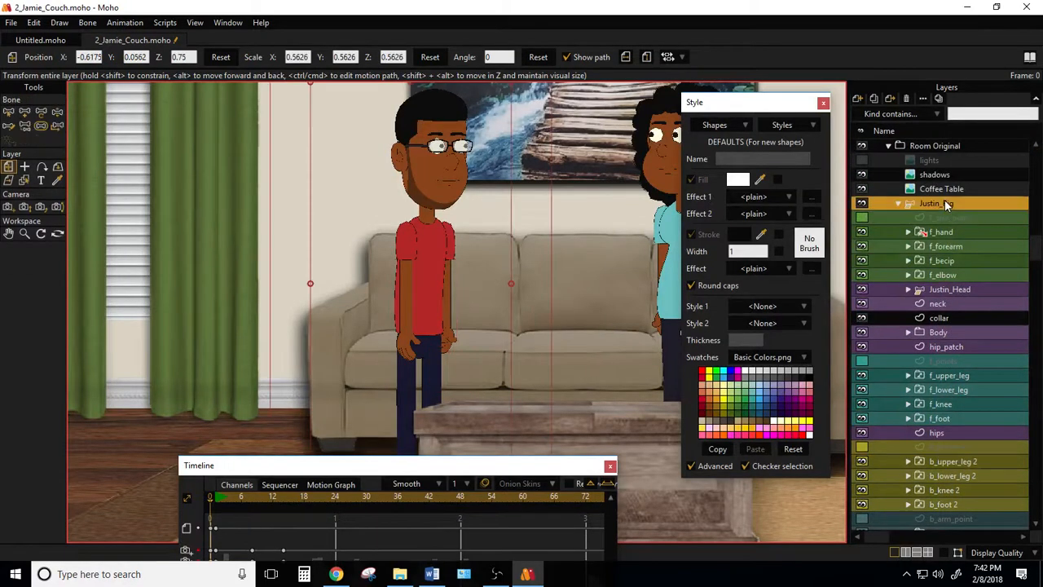
click(218, 496)
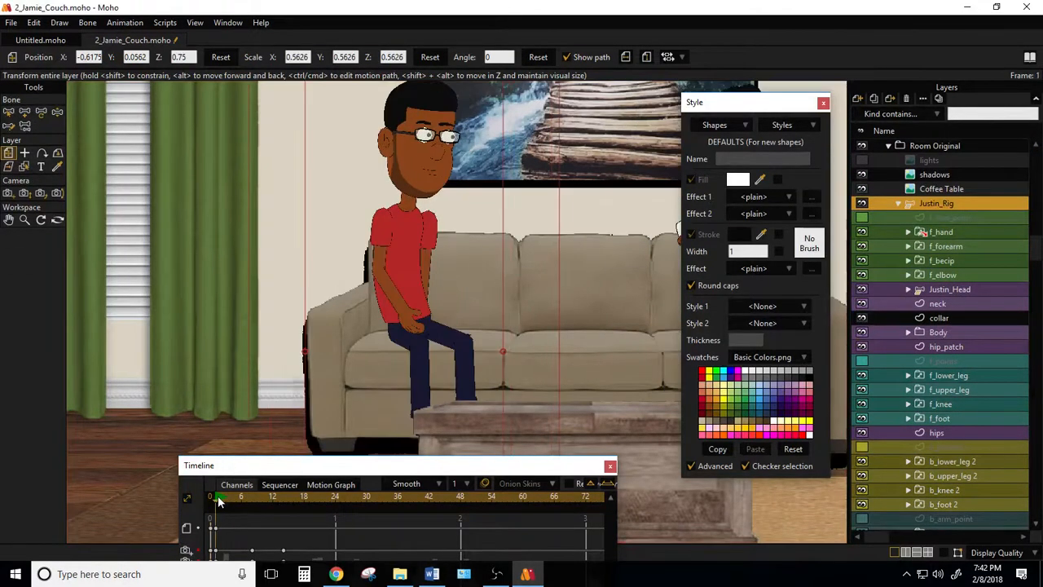
drag(316, 209, 332, 317)
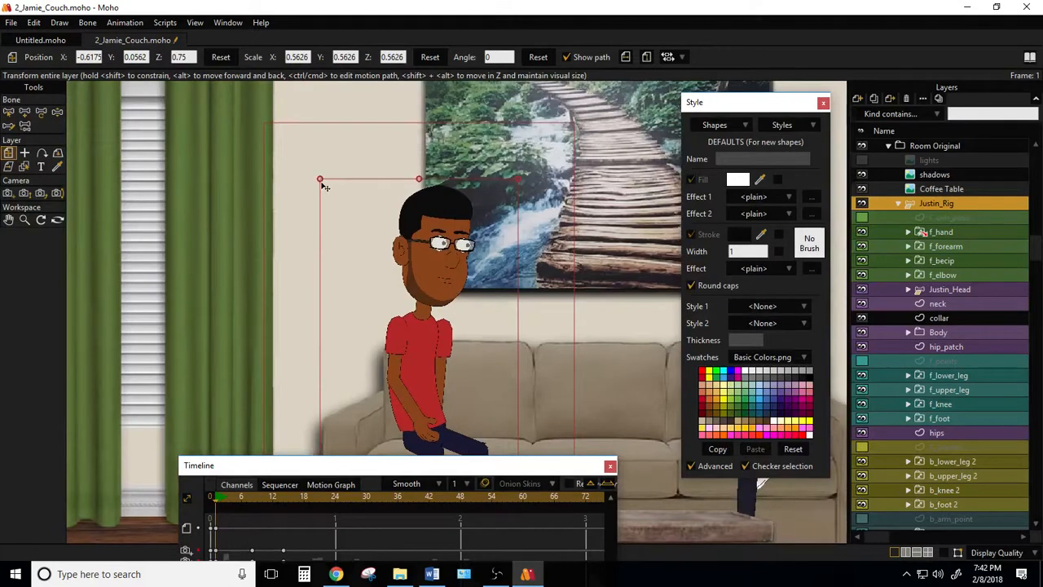
drag(321, 181, 334, 208)
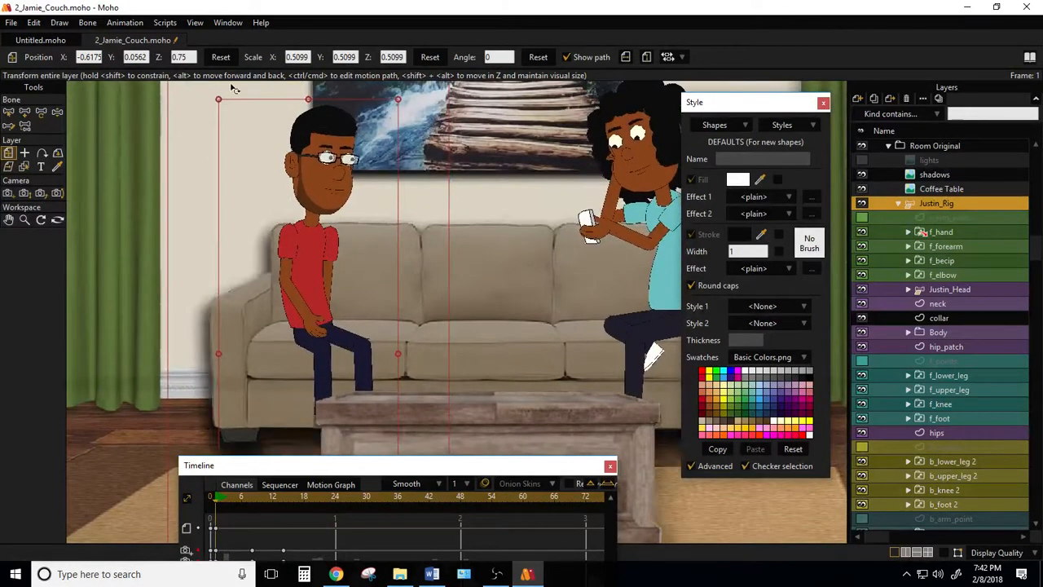
drag(221, 103, 216, 100)
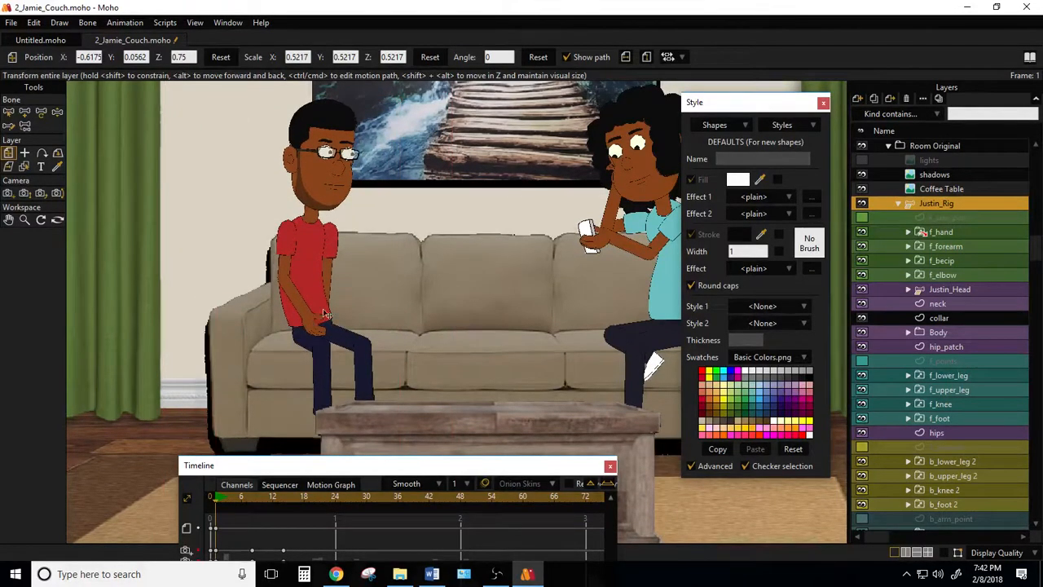
Reposition the Justin_Rig layer on the couch to X -0.6031, Y 0.0690.
drag(323, 314, 324, 312)
scroll(453, 267, down, 2)
scroll(461, 267, up, 3)
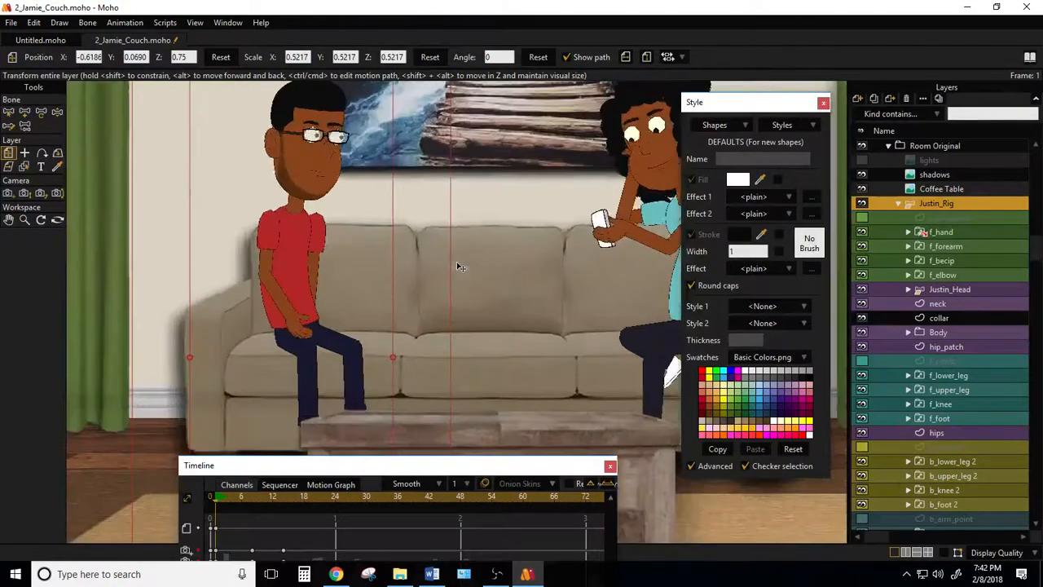
drag(308, 310, 313, 311)
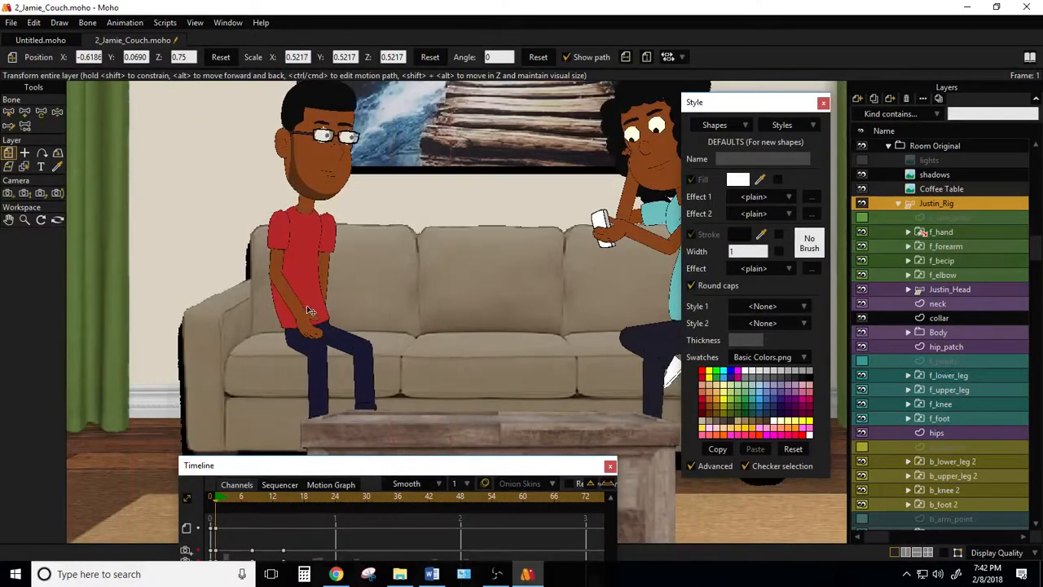
scroll(460, 279, down, 2)
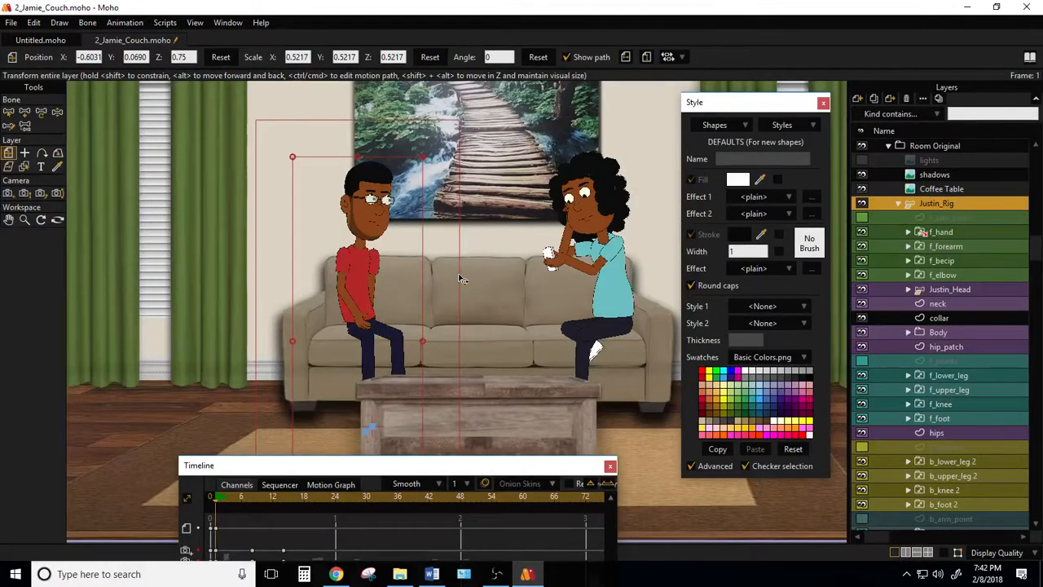
scroll(458, 279, up, 1)
drag(463, 251, 481, 265)
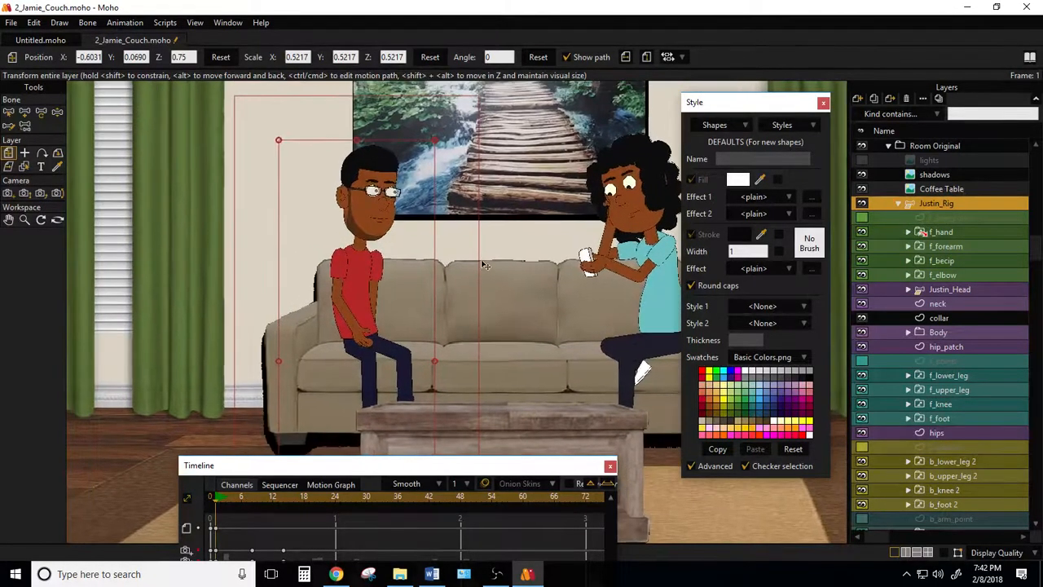
scroll(934, 210, up, 1)
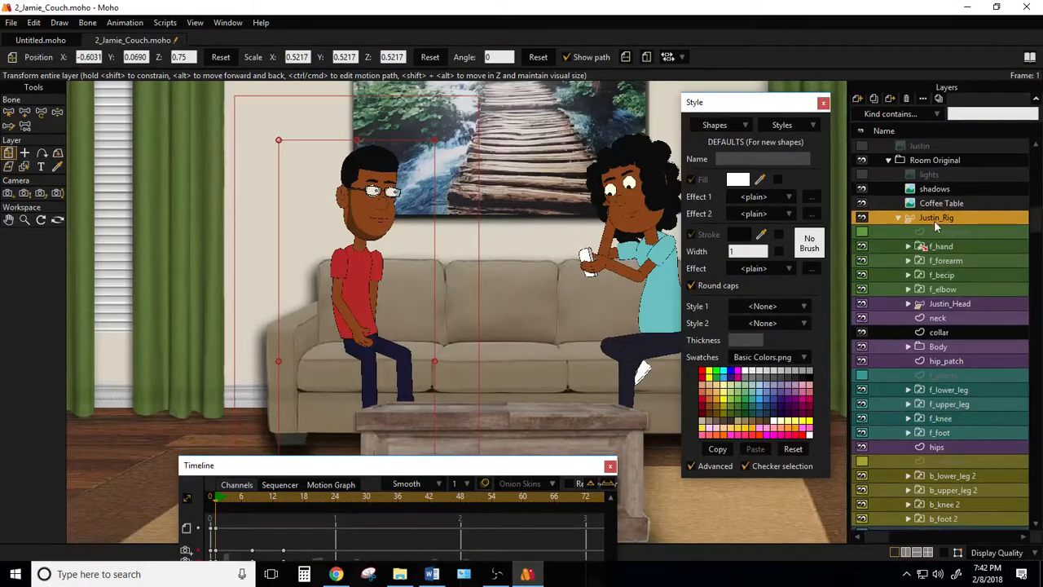
Raise the man's far upper arm toward the woman and bend its forearm downward at the elbow.
click(40, 111)
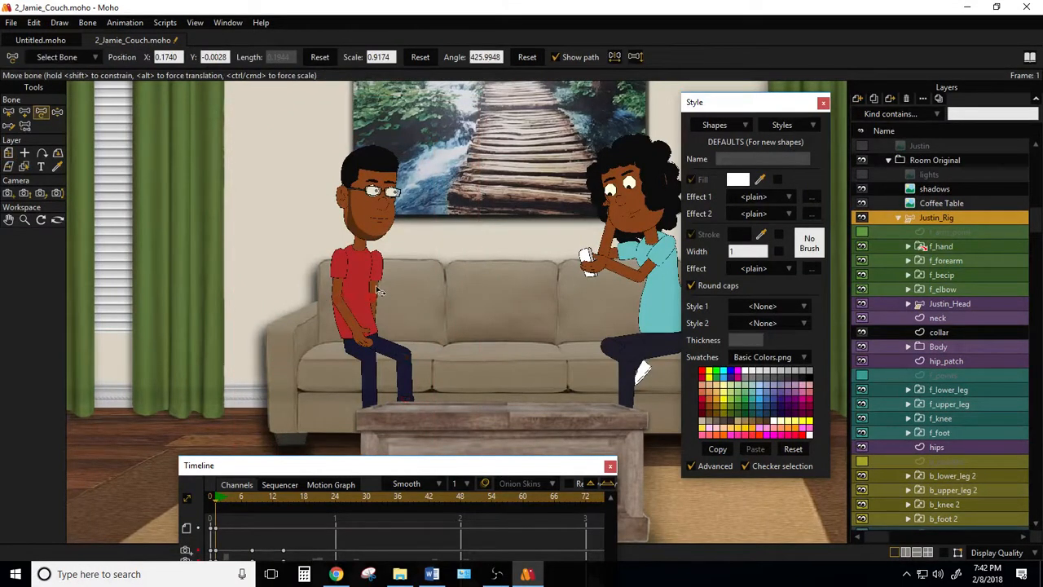
drag(378, 290, 396, 257)
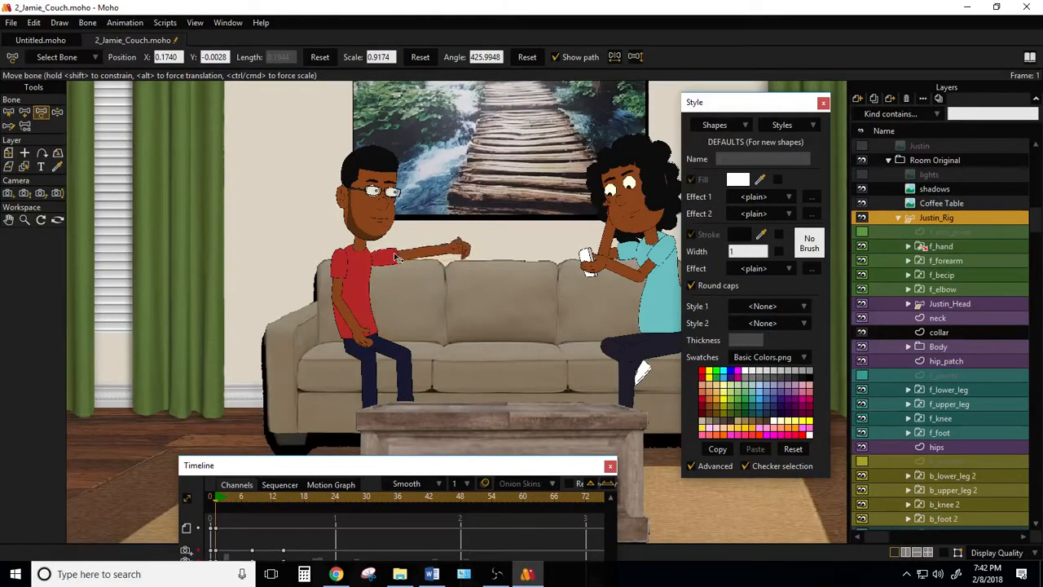
click(429, 253)
scroll(366, 269, up, 2)
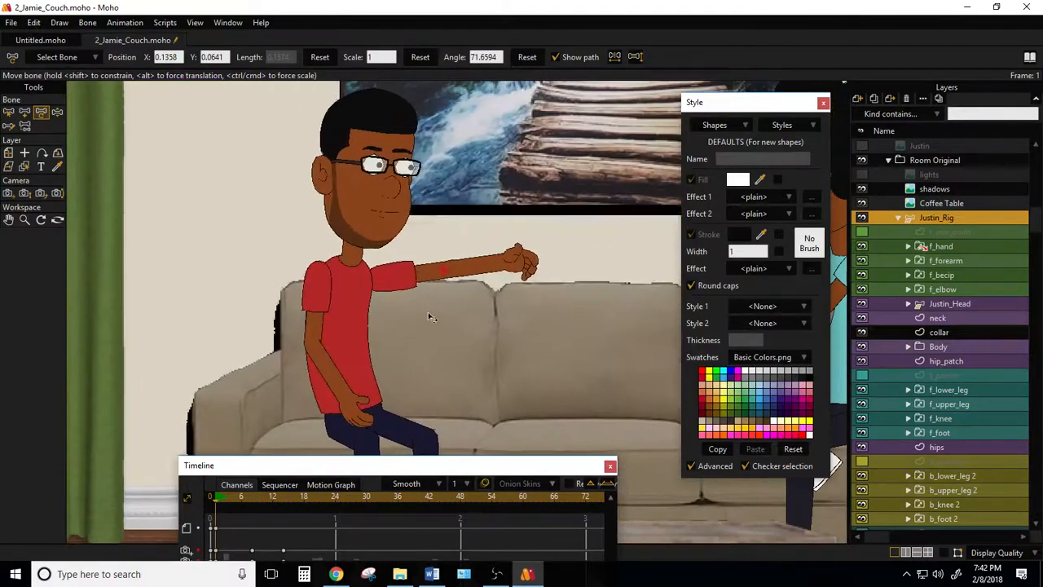
drag(385, 282, 408, 277)
drag(461, 271, 458, 301)
scroll(450, 281, up, 4)
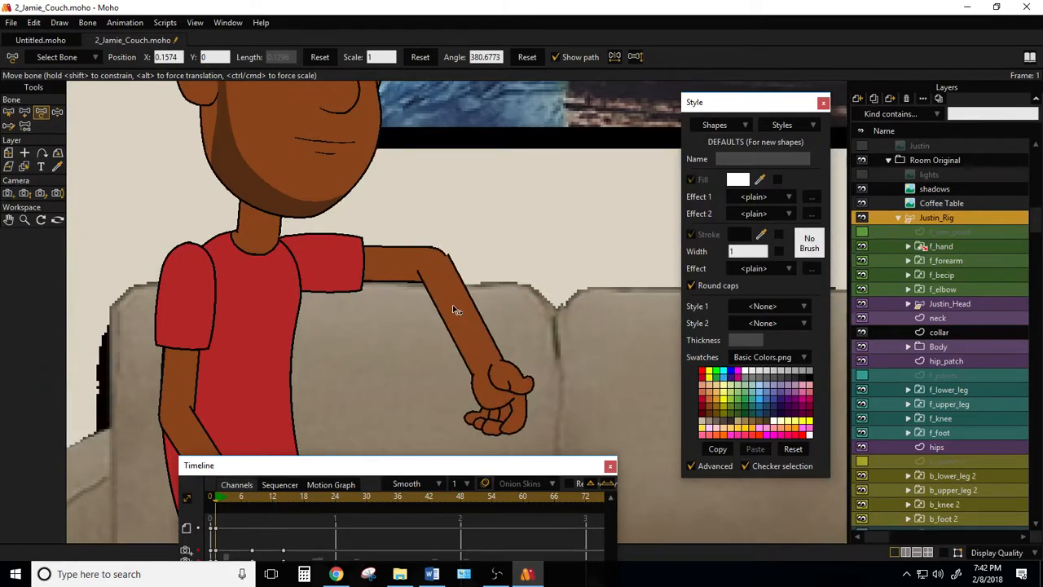
Align the far forearm bone with the elbow at X 0.1569, Y 0.0066, with the forearm at angle 421.4743.
scroll(458, 301, up, 3)
drag(416, 232, 423, 260)
scroll(486, 268, down, 1)
drag(528, 290, 517, 181)
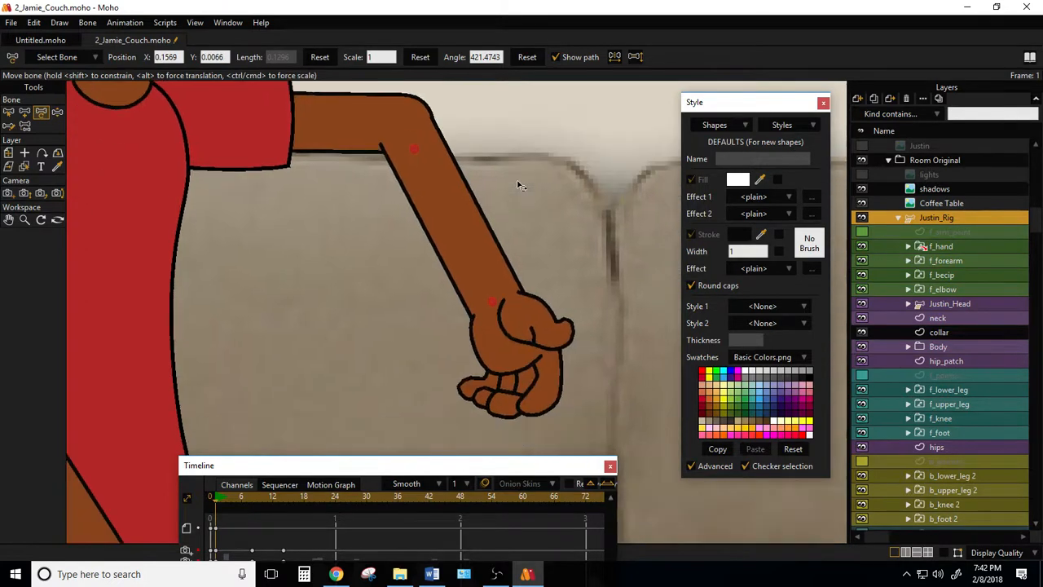
scroll(562, 326, down, 5)
drag(513, 361, 521, 344)
scroll(459, 316, down, 6)
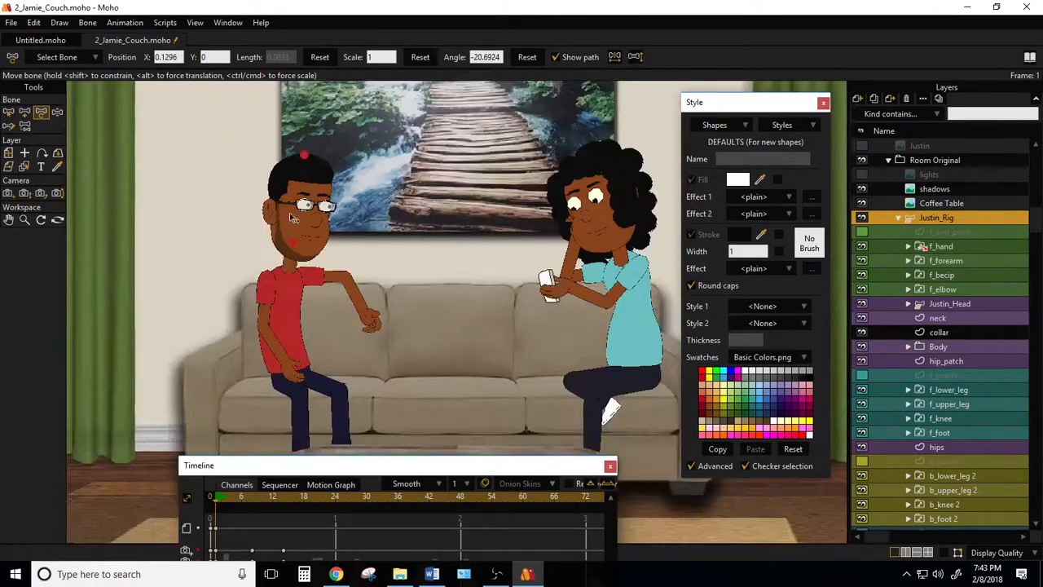
Tilt the man's head back and raise his near arm forward, with the upper arm at angle 101.3659.
drag(293, 219, 413, 222)
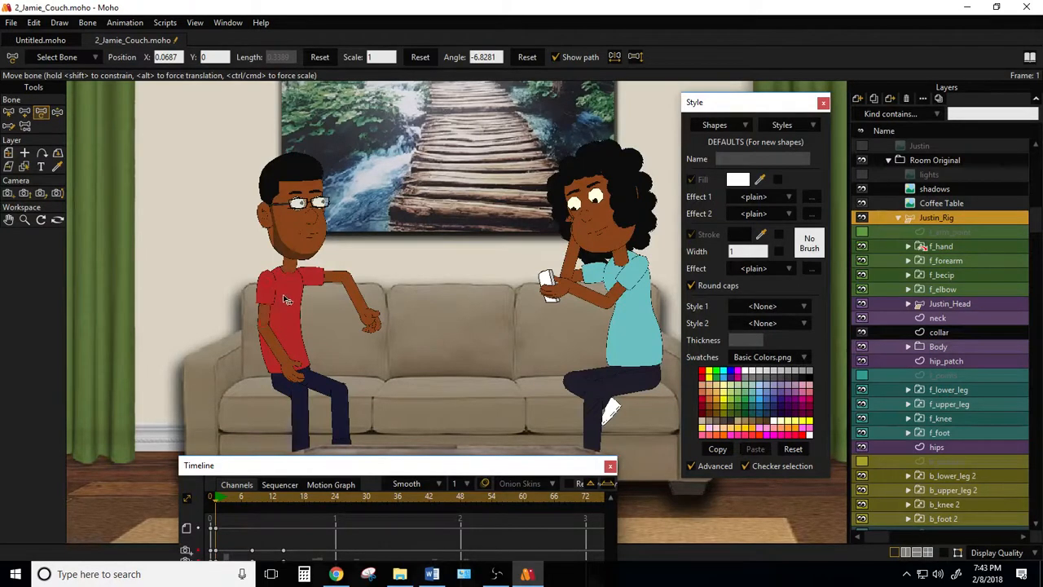
drag(286, 299, 301, 319)
scroll(282, 314, up, 5)
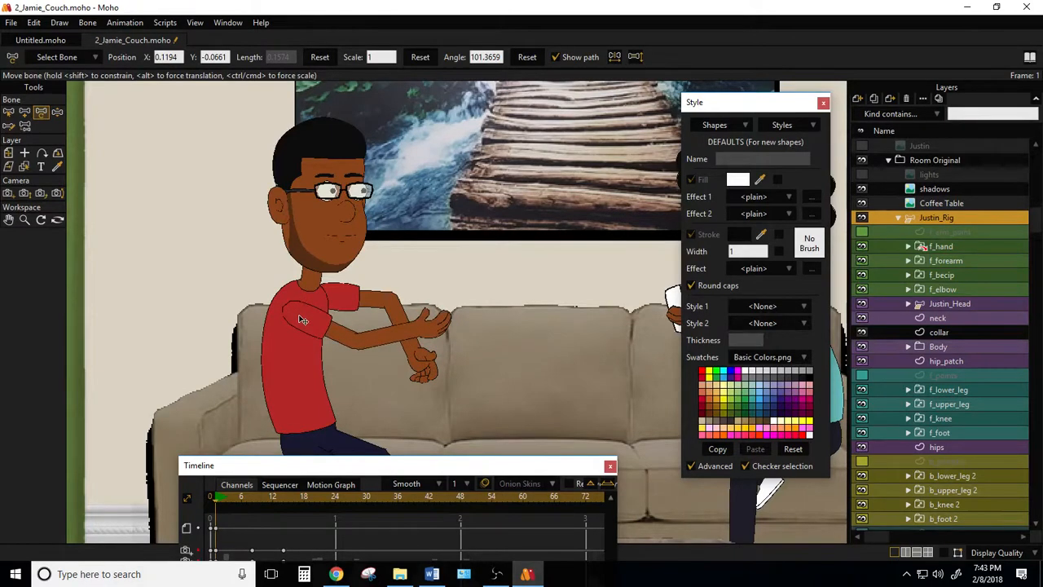
Move the near upper arm bone into the shoulder at X 0.0972, Y -0.0356.
drag(370, 362, 320, 274)
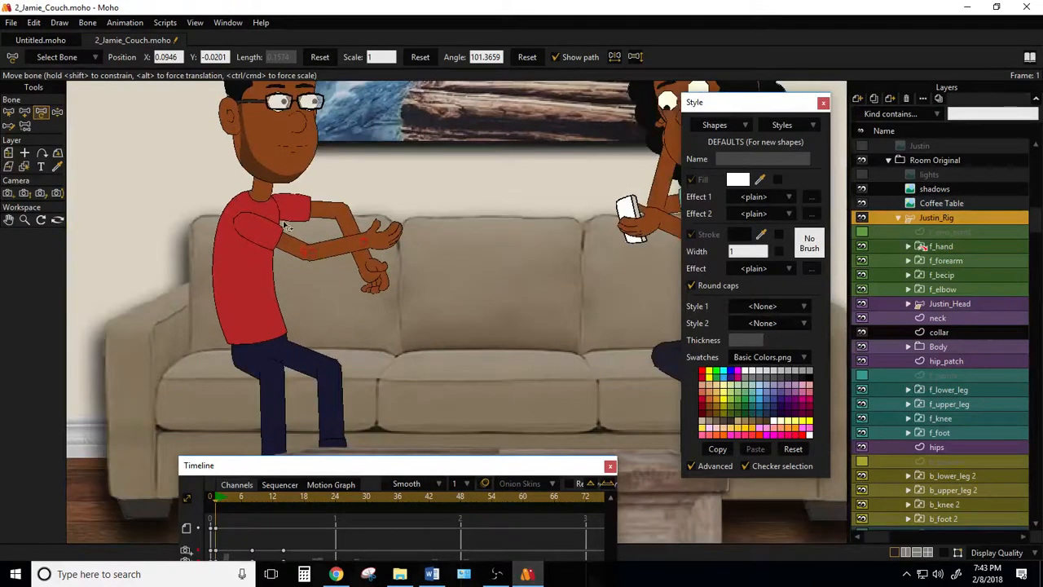
scroll(360, 291, down, 4)
scroll(354, 298, up, 6)
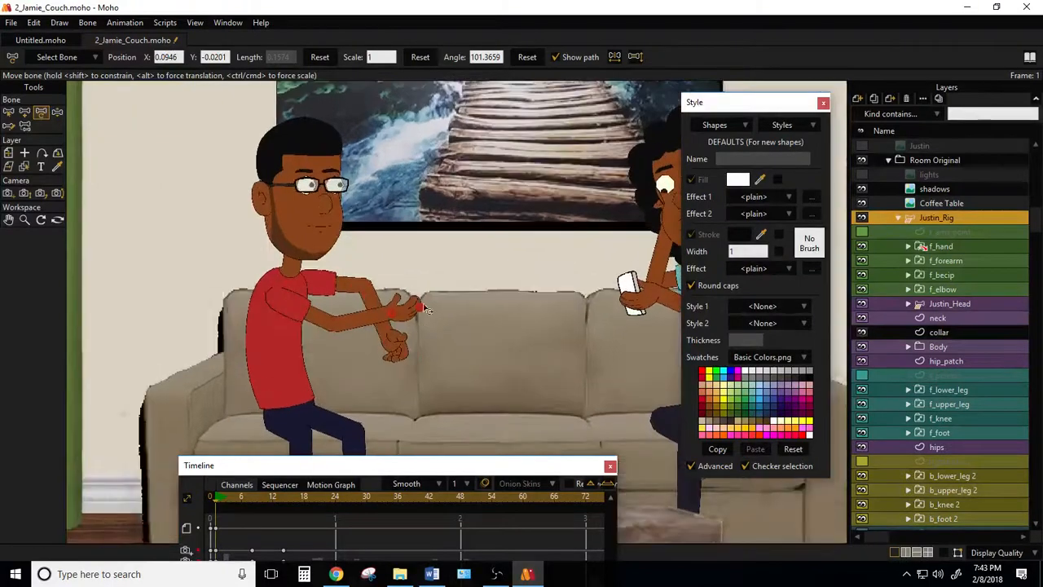
drag(423, 306, 319, 277)
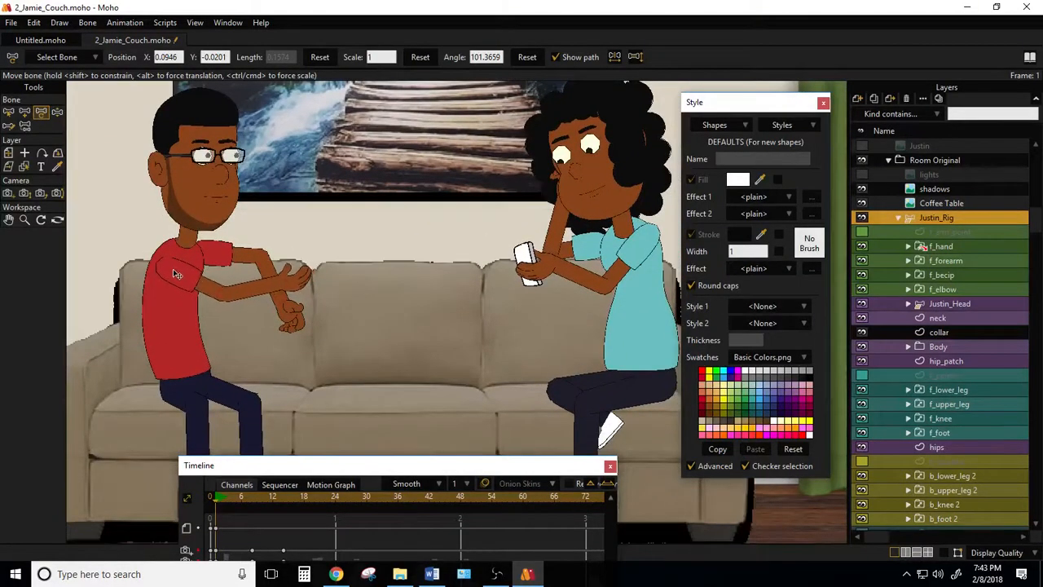
scroll(109, 247, up, 2)
drag(109, 247, 294, 285)
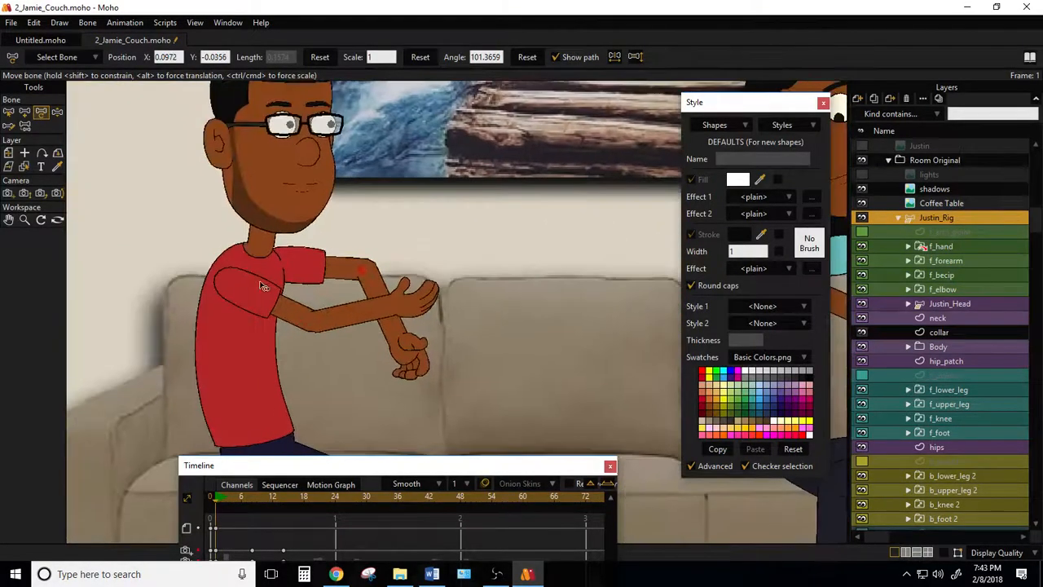
scroll(263, 284, up, 3)
drag(165, 252, 390, 302)
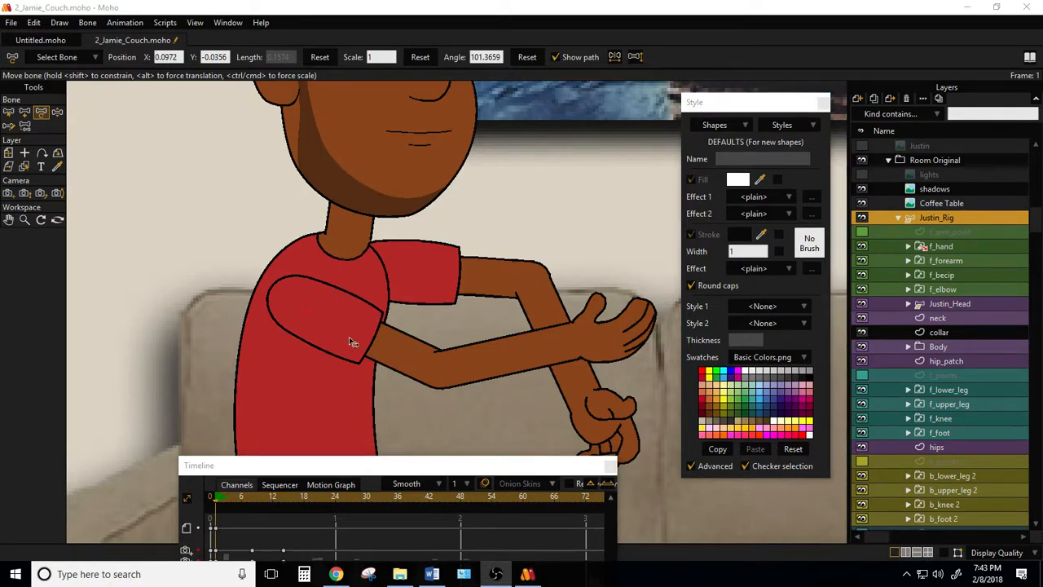
scroll(366, 310, down, 2)
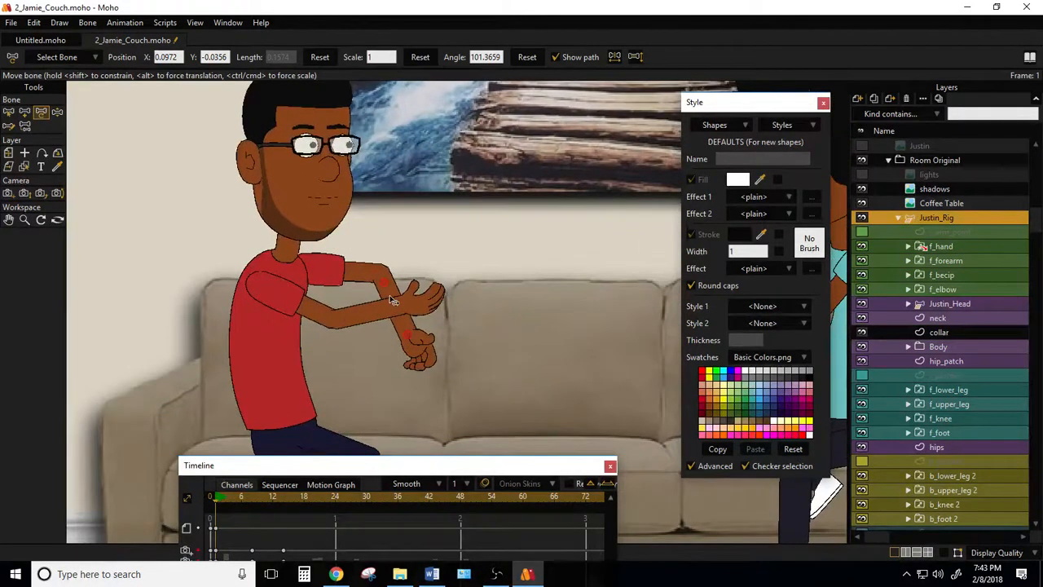
Extend the far arm forward and align its forearm bone at X 0.1579, Y 0.0010 with angle 371.7629.
drag(374, 307, 392, 273)
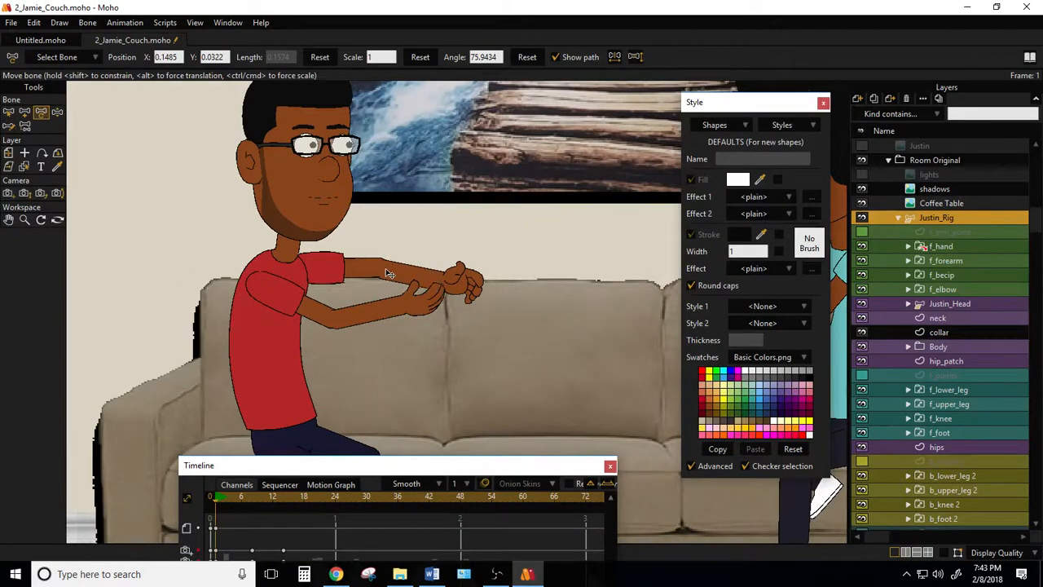
click(384, 268)
scroll(379, 264, up, 3)
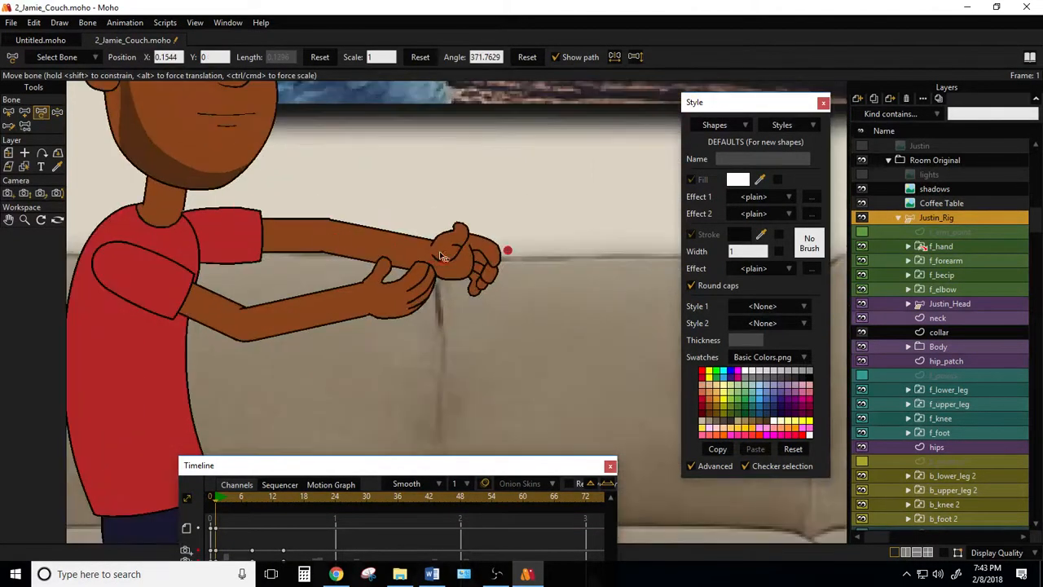
scroll(334, 238, up, 4)
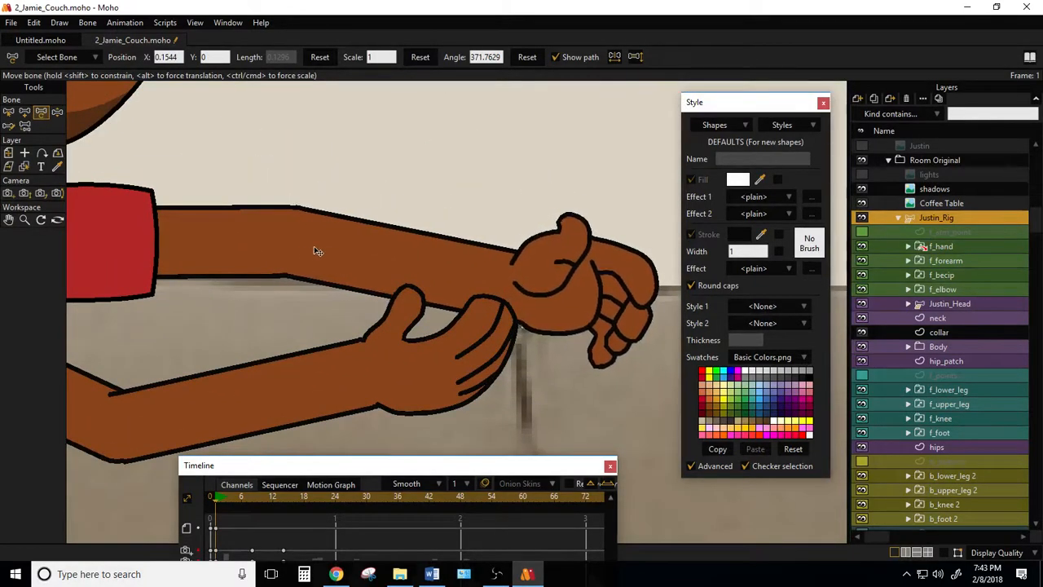
drag(314, 251, 318, 252)
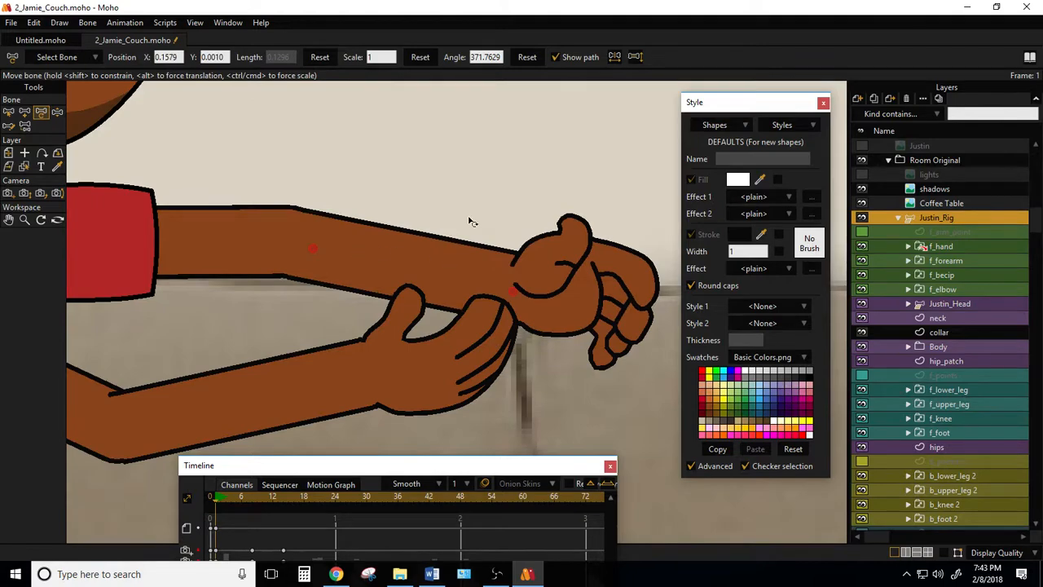
Check the man's arm pose, leg joints and overall size on the couch against the woman.
scroll(464, 235, down, 7)
scroll(479, 195, down, 5)
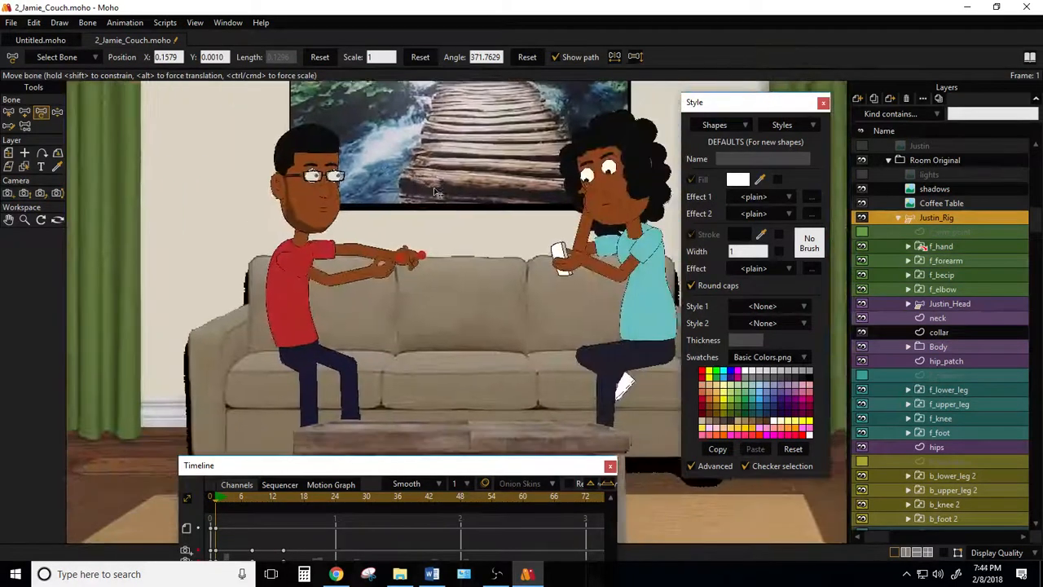
scroll(423, 206, up, 2)
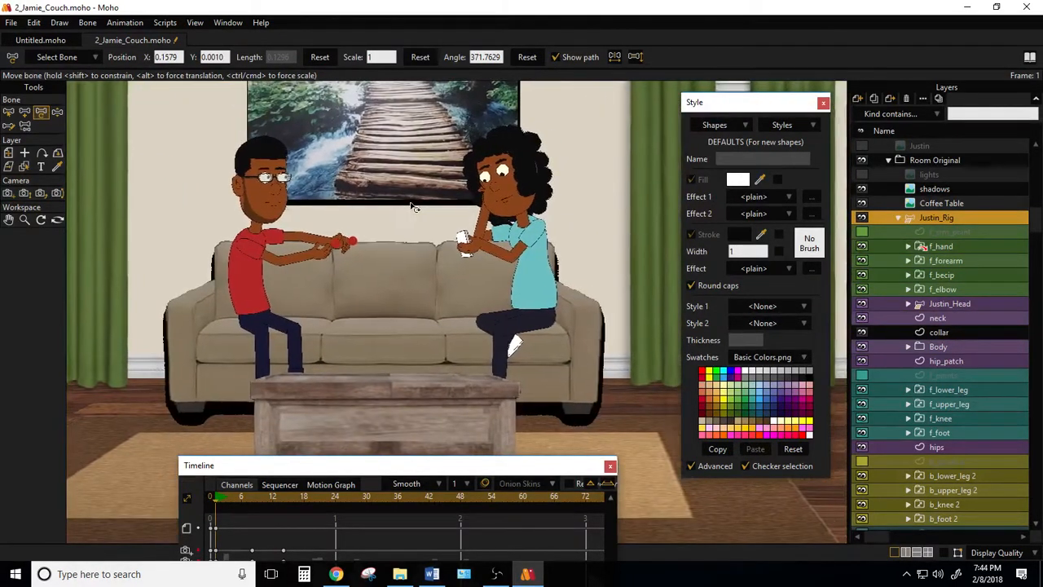
scroll(262, 320, up, 4)
drag(262, 319, 367, 302)
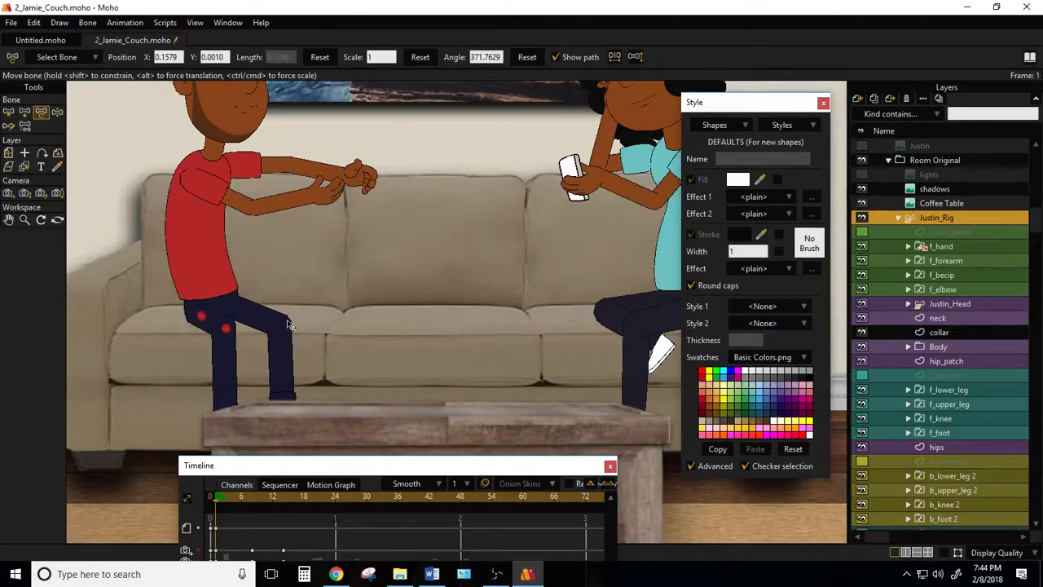
scroll(434, 326, down, 3)
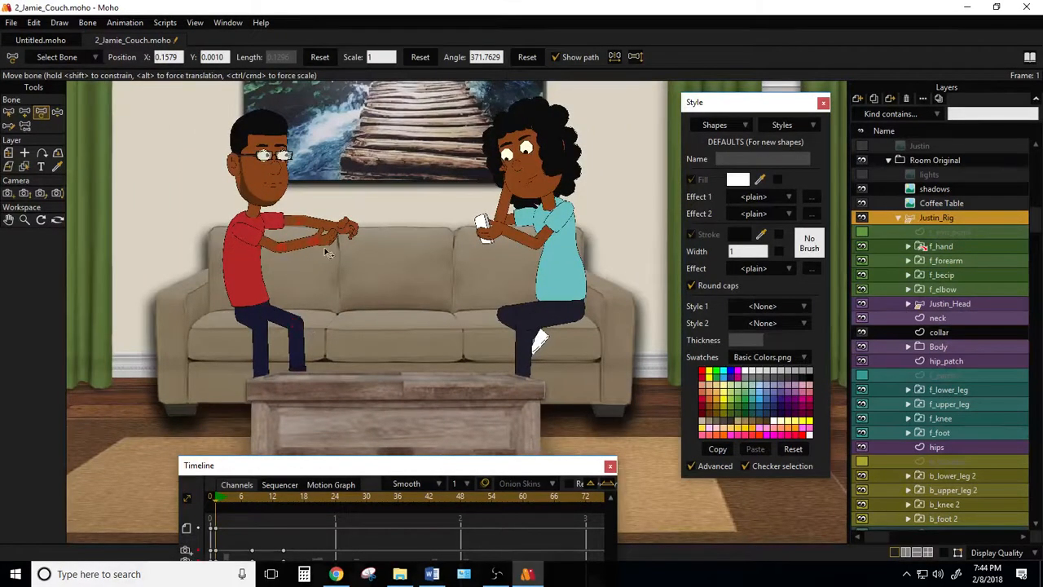
drag(428, 285, 388, 287)
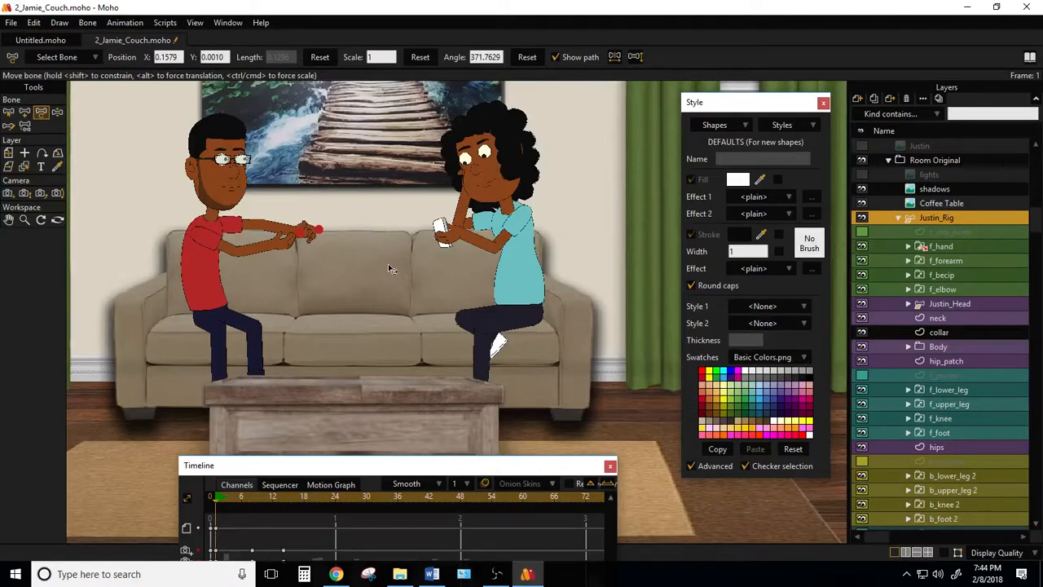
Examine the man's face, hands and leg joints up close and compare his proportions with the woman's across the scene.
drag(388, 264, 382, 290)
scroll(193, 196, up, 3)
drag(193, 196, 383, 262)
scroll(290, 152, up, 4)
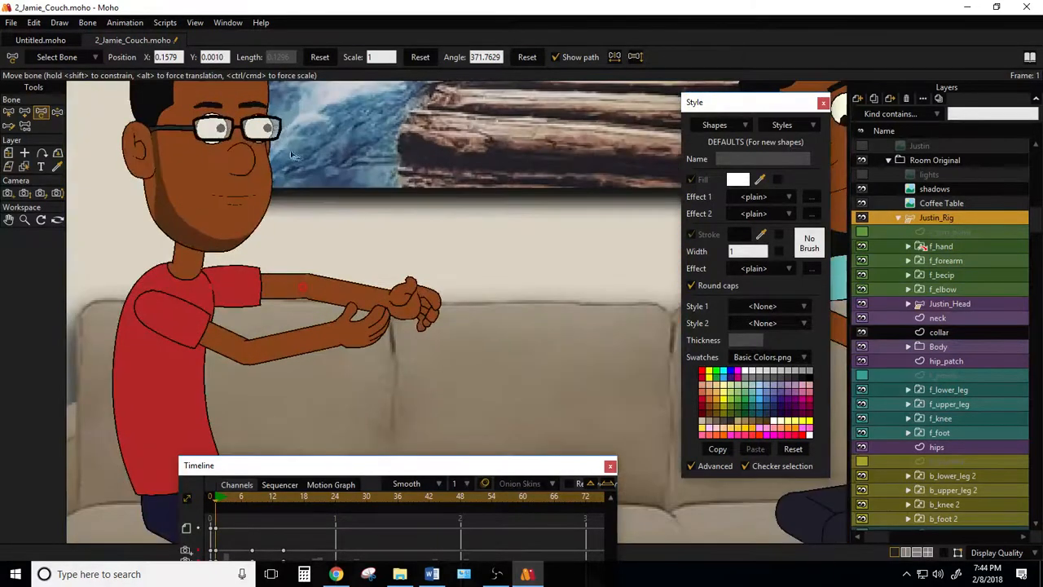
drag(278, 123, 351, 207)
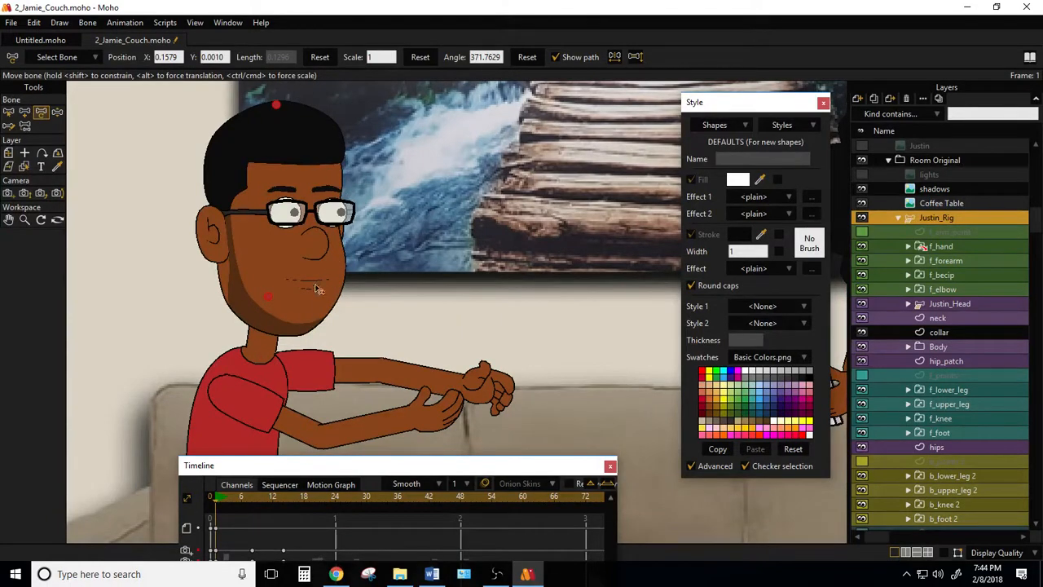
scroll(465, 350, down, 5)
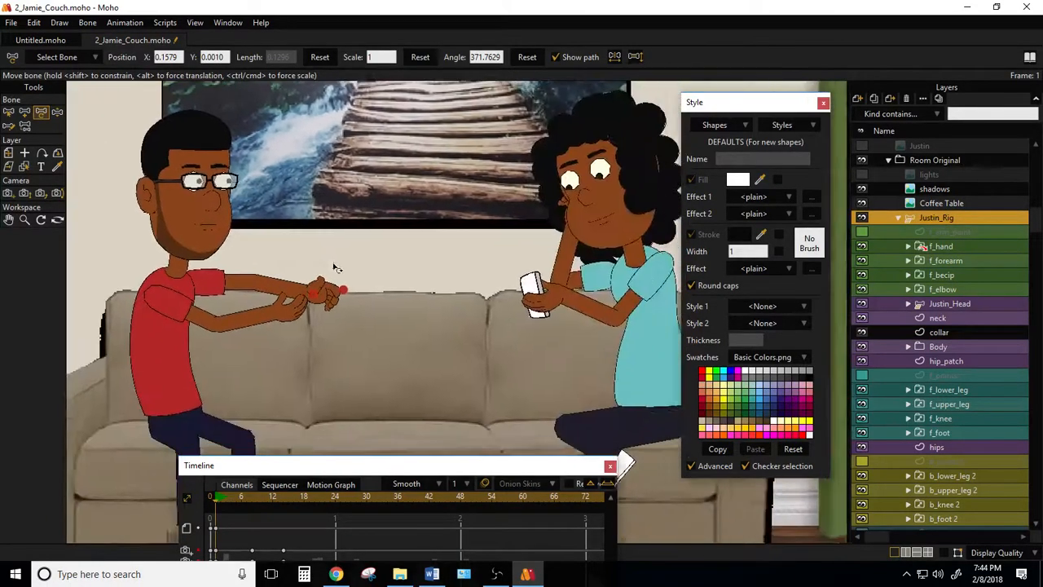
scroll(233, 250, up, 4)
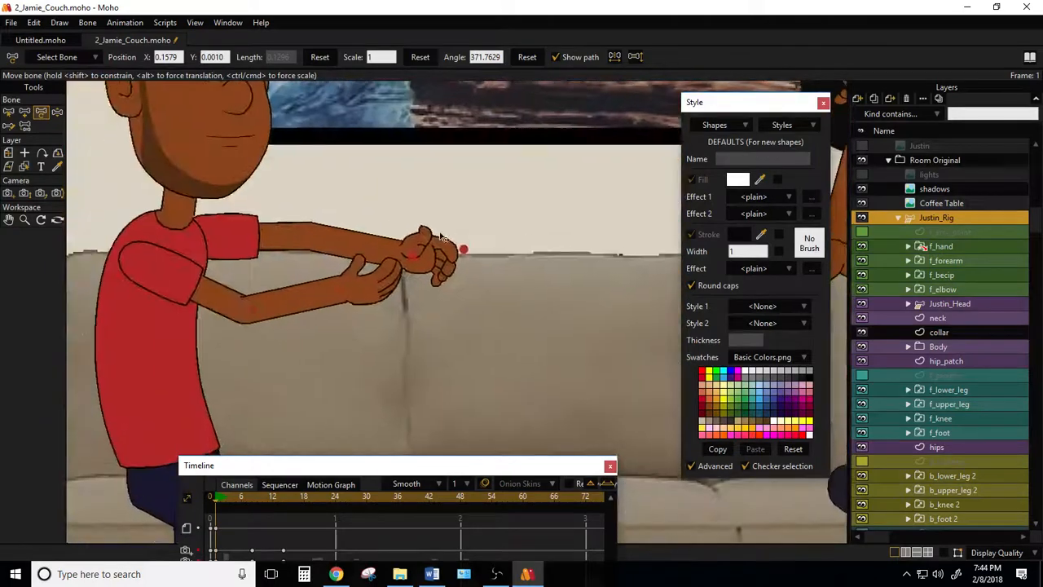
scroll(265, 300, down, 5)
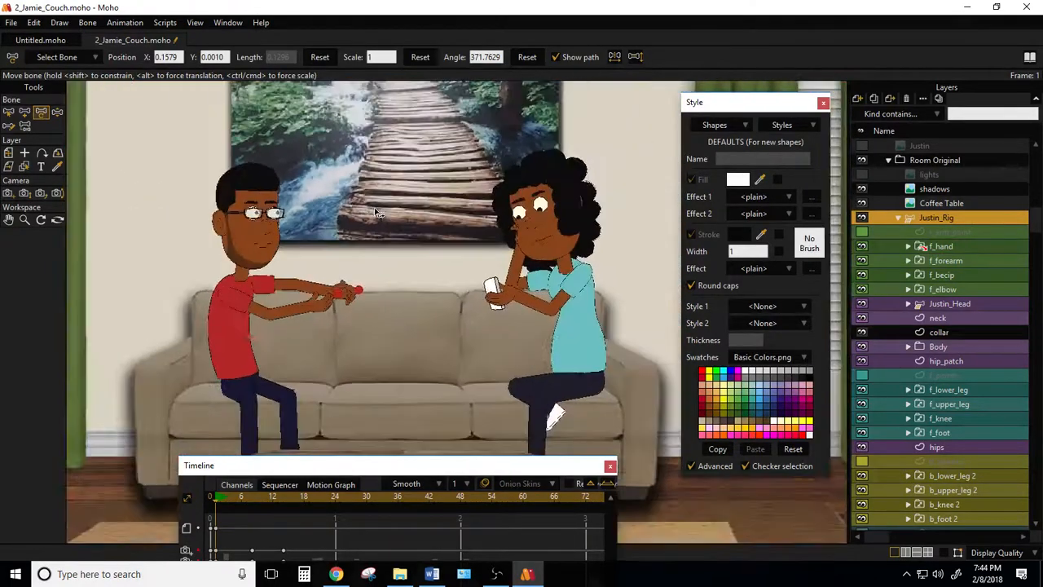
scroll(377, 235, up, 5)
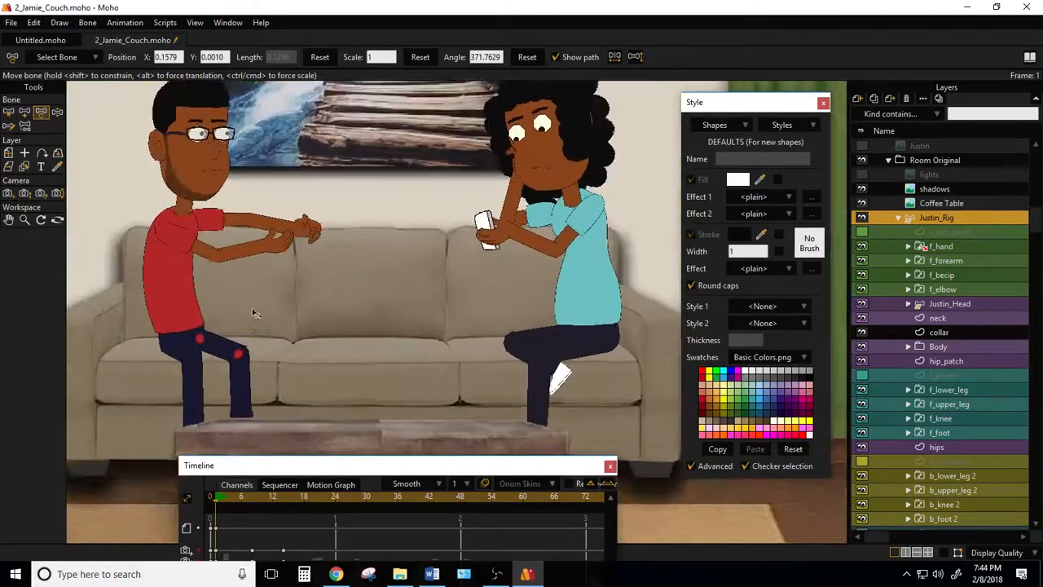
scroll(434, 213, up, 3)
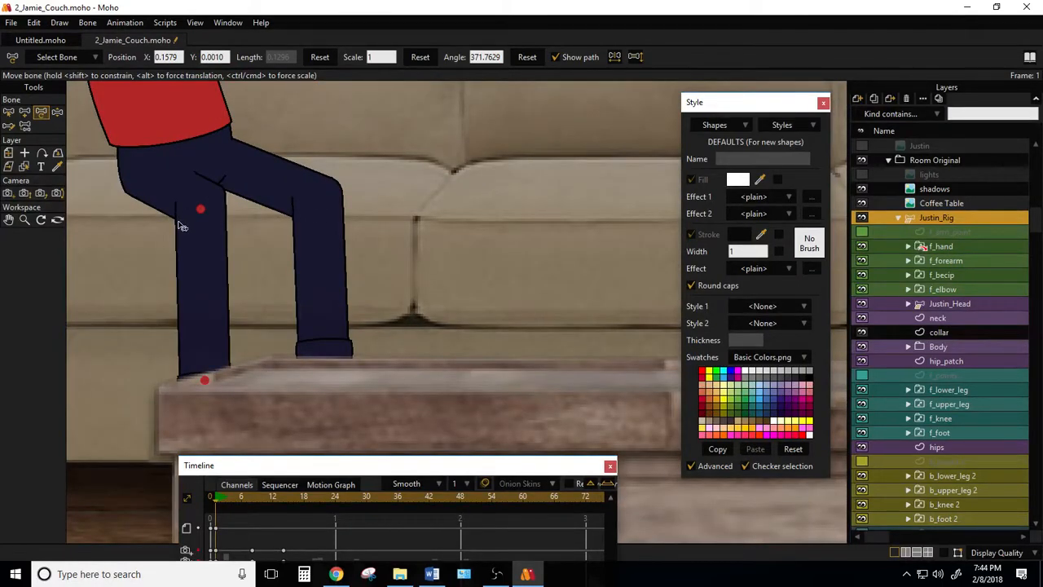
scroll(310, 196, down, 2)
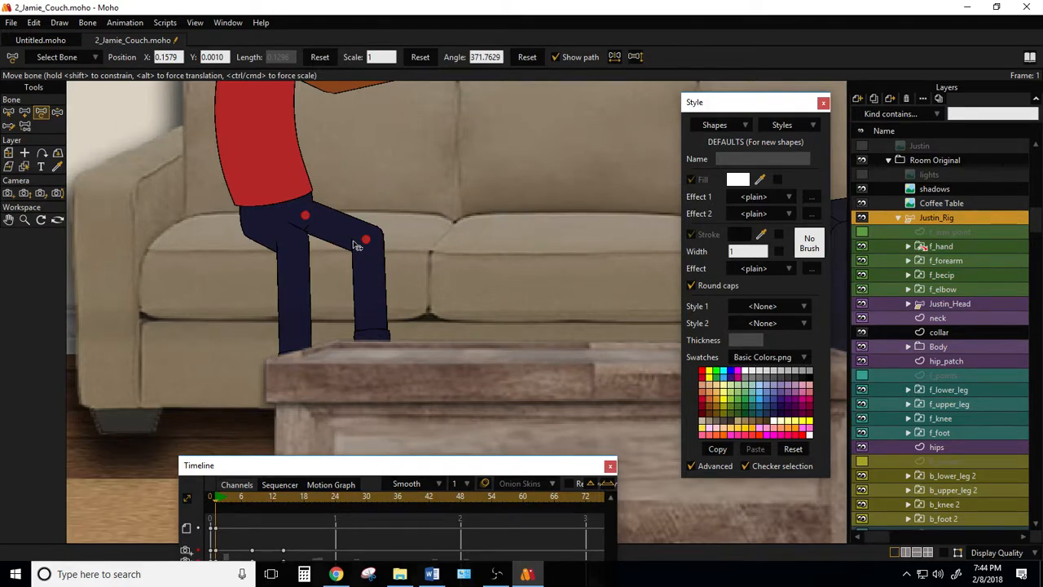
scroll(440, 277, down, 4)
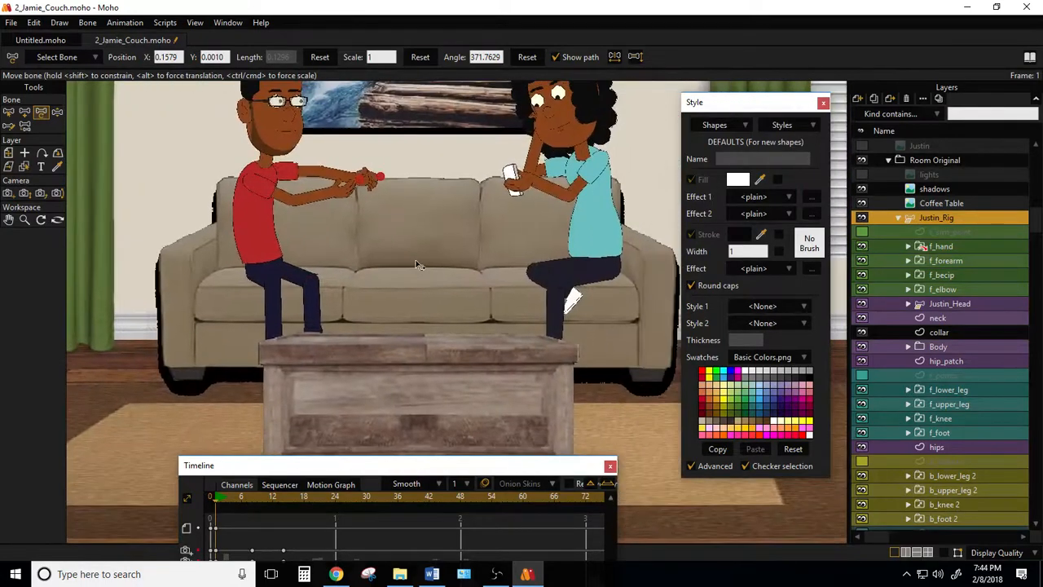
scroll(416, 265, down, 2)
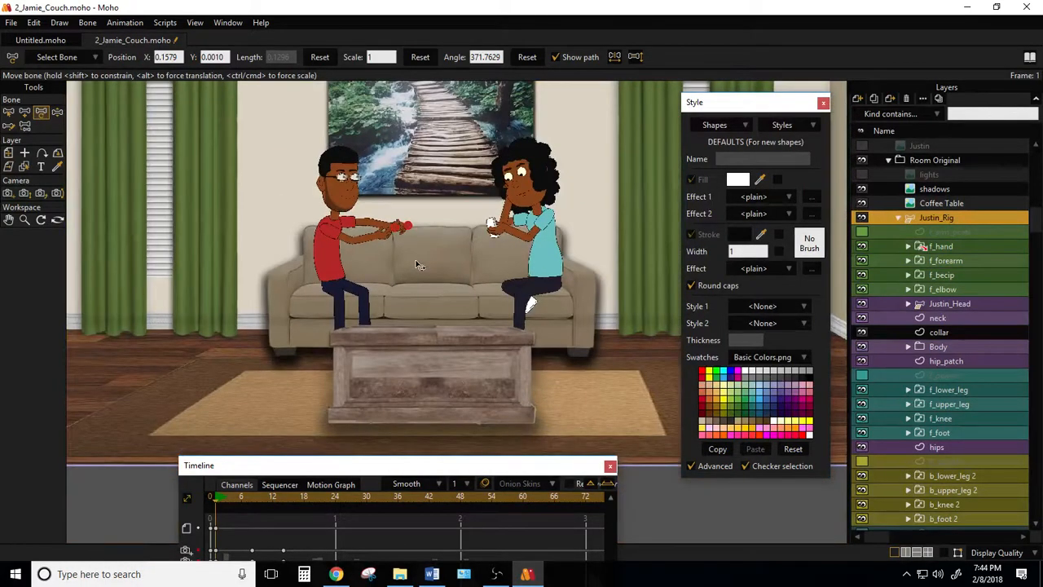
scroll(415, 265, up, 2)
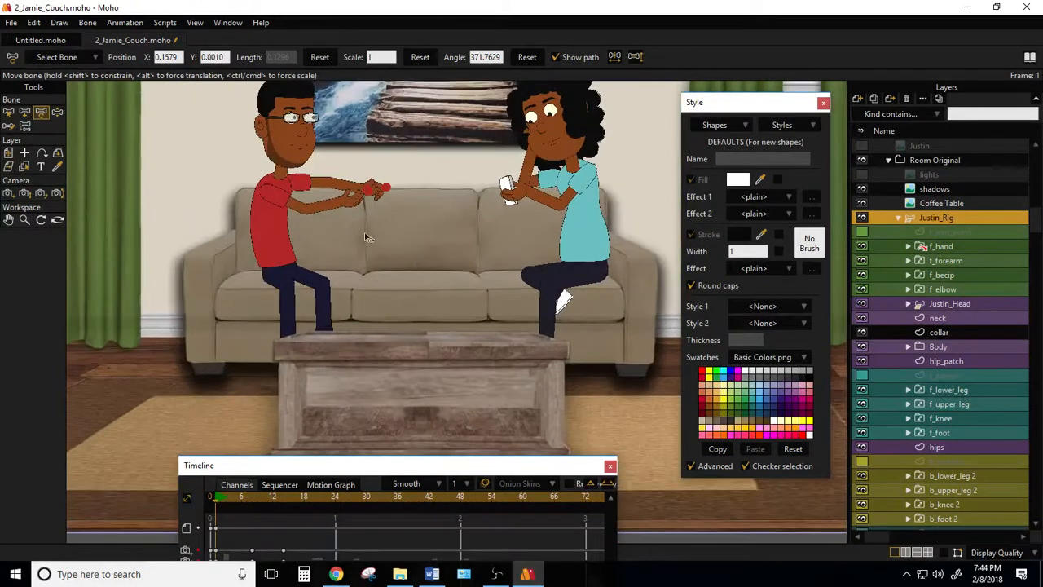
Lower the man's near arm onto his thigh and place the hand bone at X 0.1339, Y -0.0054 with angle 42.7373.
drag(298, 213, 273, 281)
click(307, 233)
drag(307, 233, 373, 208)
scroll(277, 209, up, 3)
scroll(277, 209, down, 2)
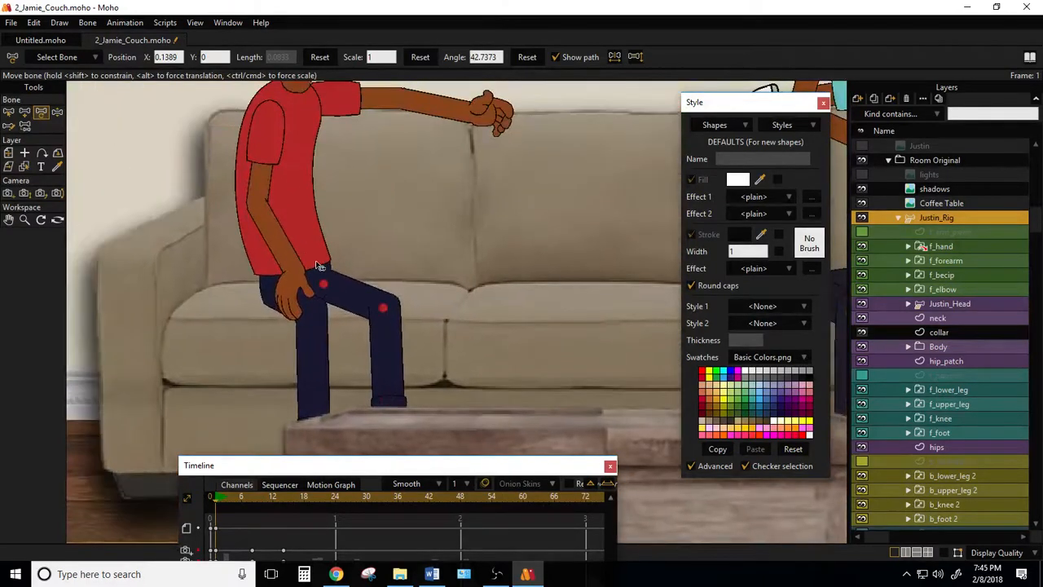
drag(292, 279, 293, 274)
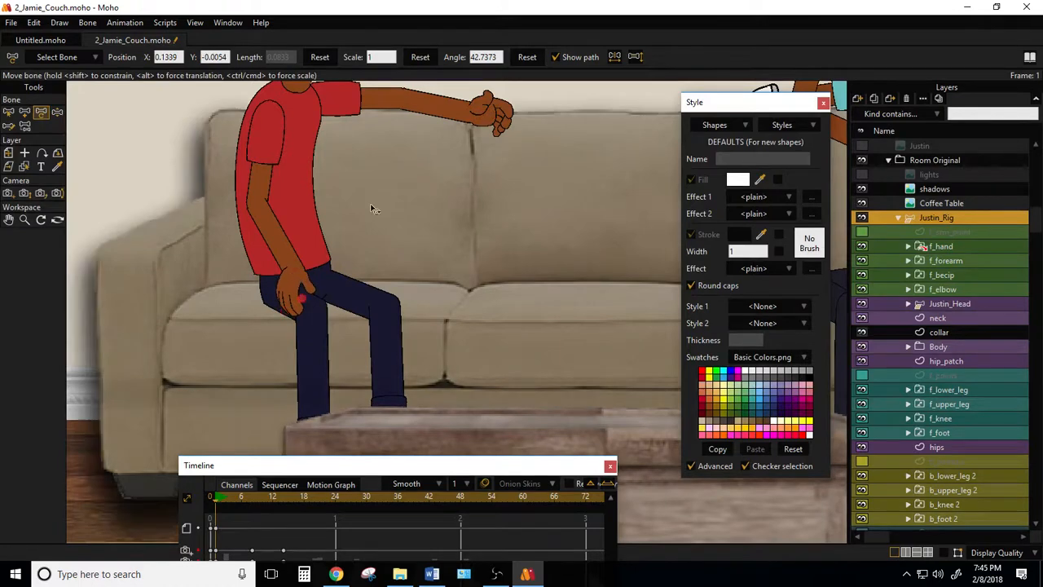
Swing the near arm back onto the couch armrest, with the hand bone at X 0.1308, Y -0.0064 and angle 64.5140.
drag(371, 208, 410, 313)
drag(355, 348, 240, 259)
drag(236, 306, 200, 339)
scroll(198, 333, up, 5)
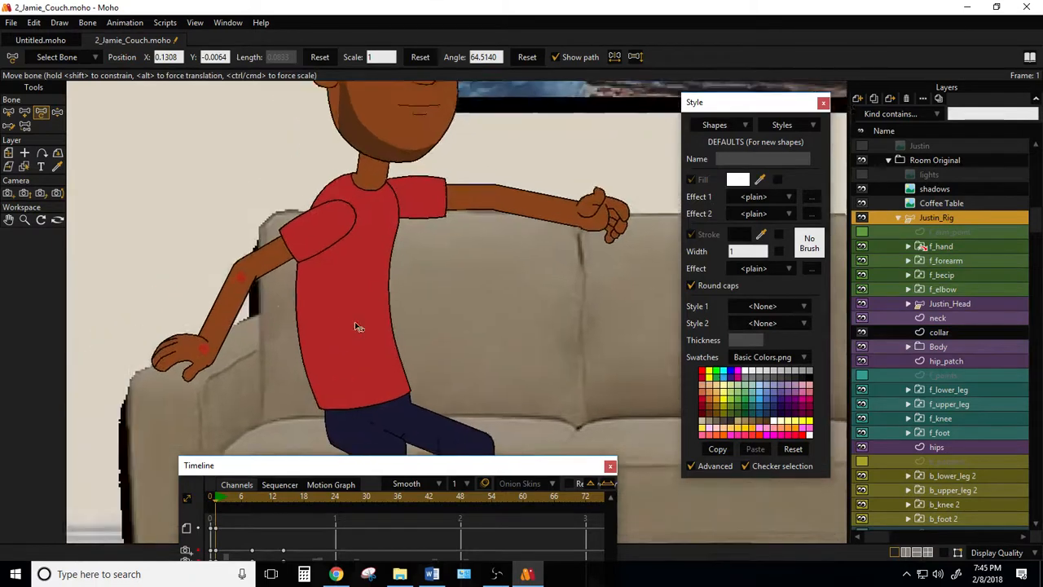
scroll(277, 295, down, 5)
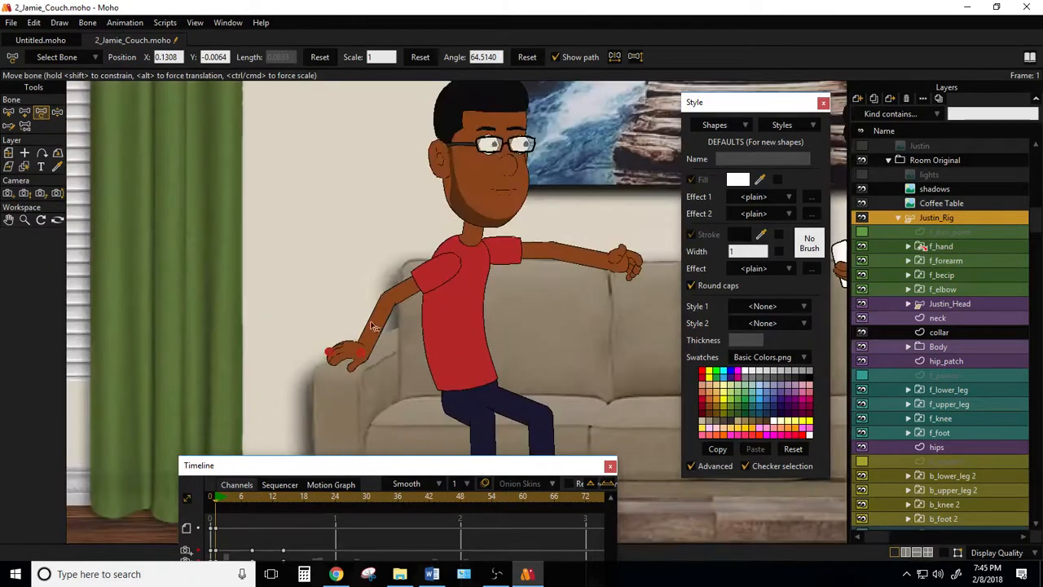
Try adjusting the near arm on the armrest with the forearm bone at angle -42.9404 and scale 0.8850.
drag(262, 236, 263, 261)
scroll(261, 258, down, 3)
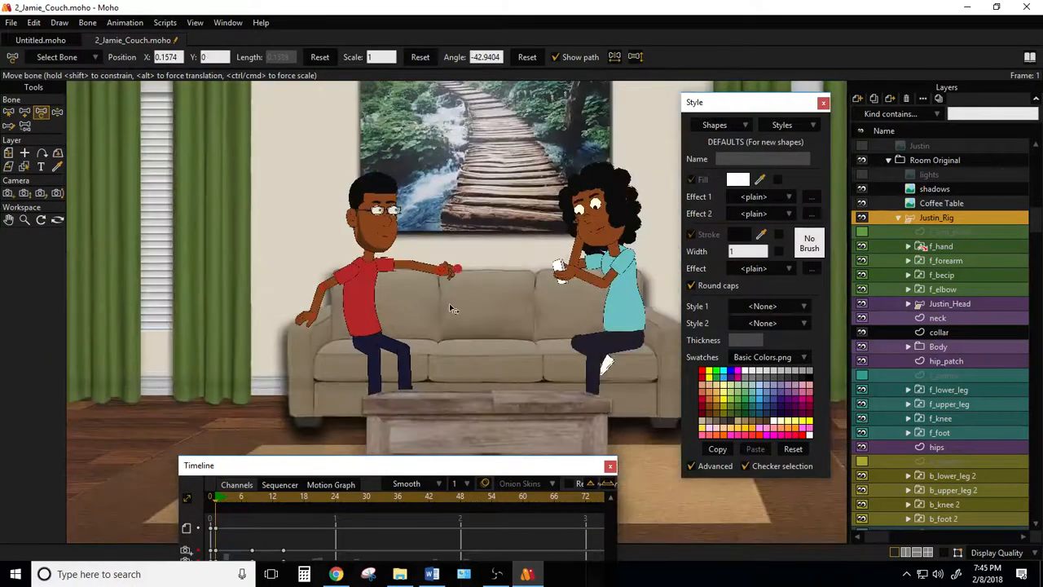
scroll(440, 293, up, 5)
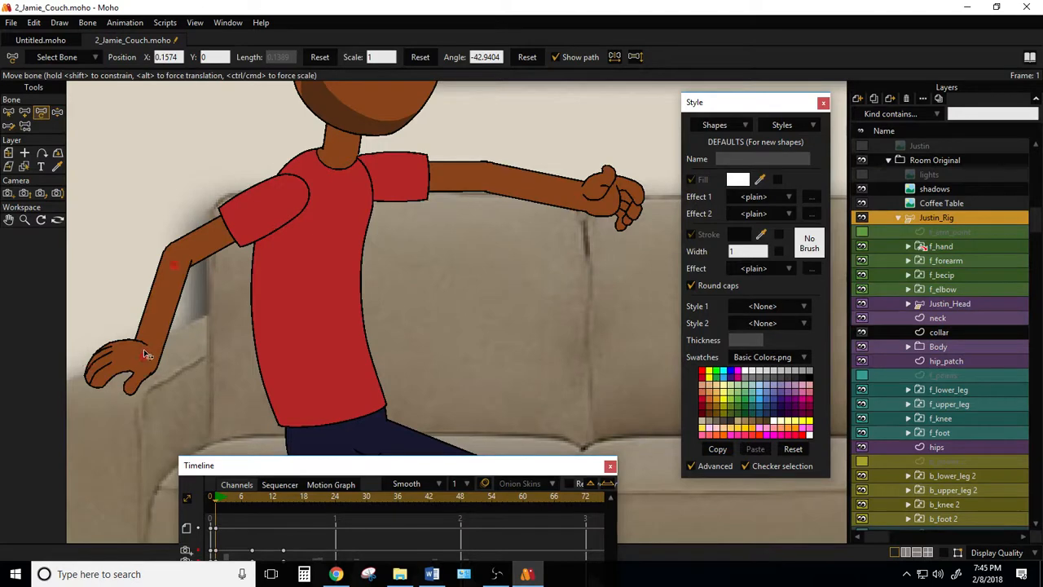
drag(143, 350, 136, 322)
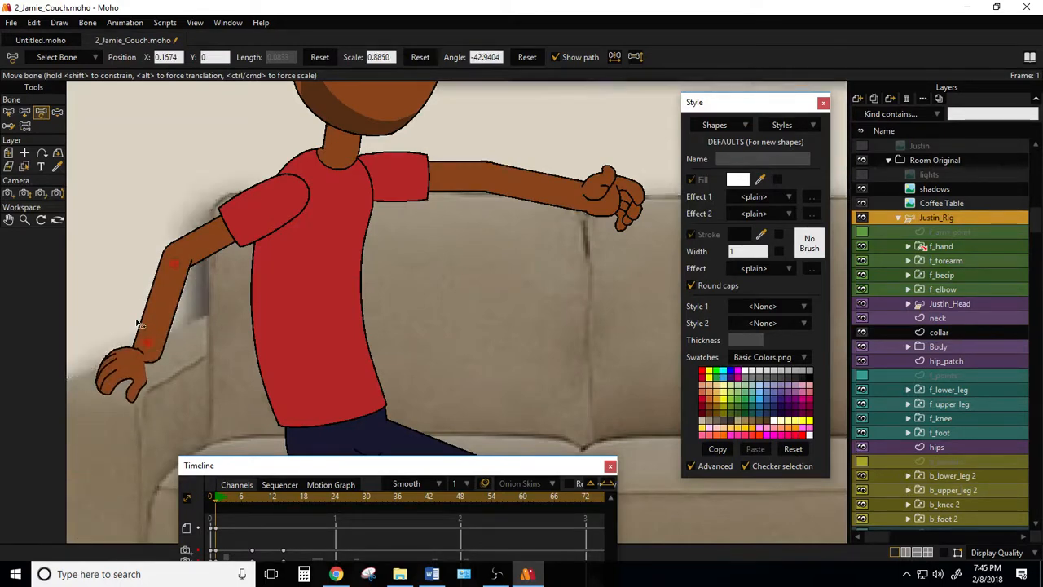
key(ctrl+z)
key(ctrl+shift+z)
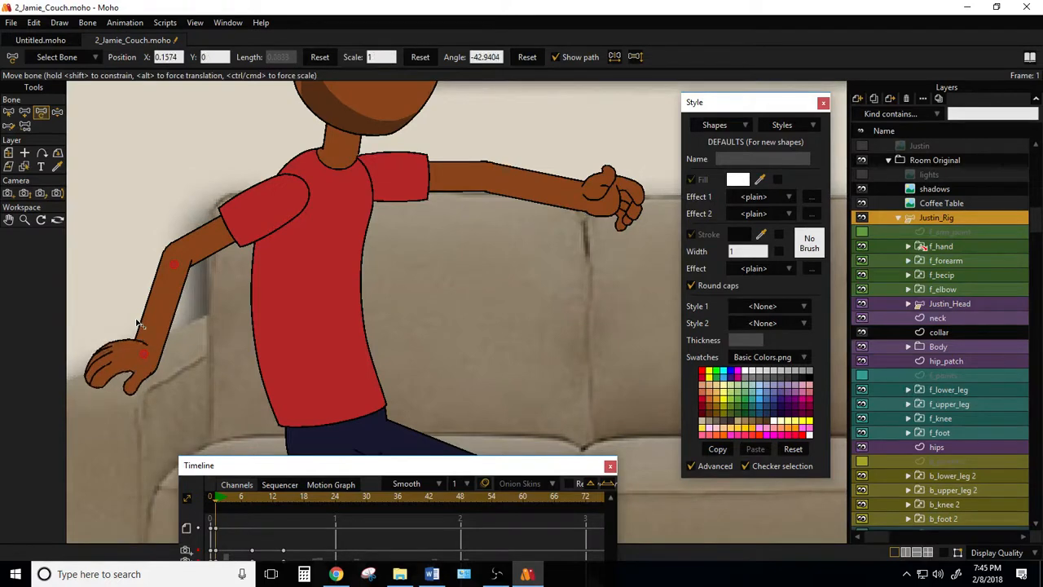
key(ctrl+z)
key(ctrl+z)
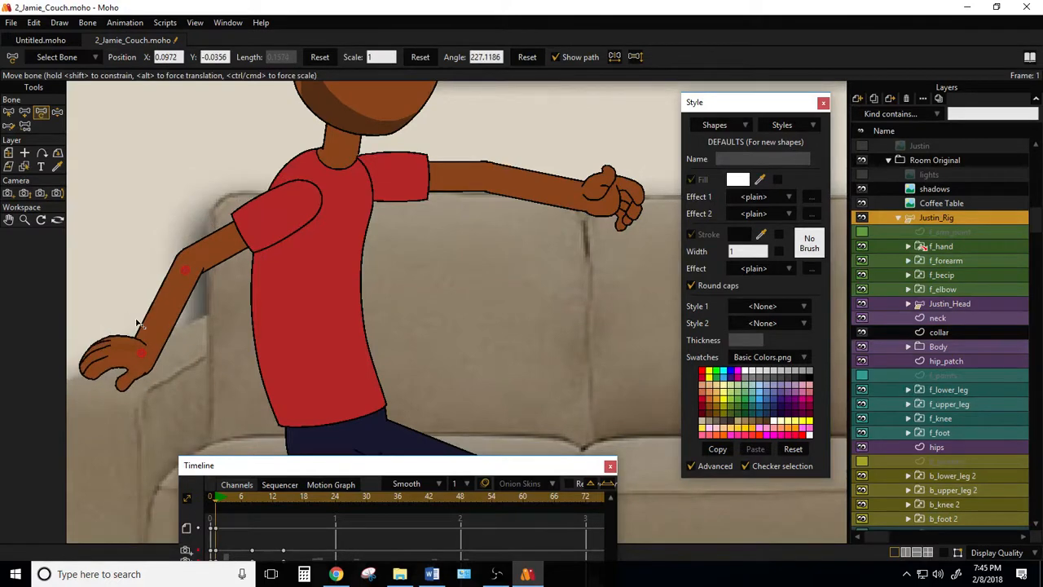
Review the man's armrest pose within the whole couch scene beside the woman.
scroll(315, 313, down, 3)
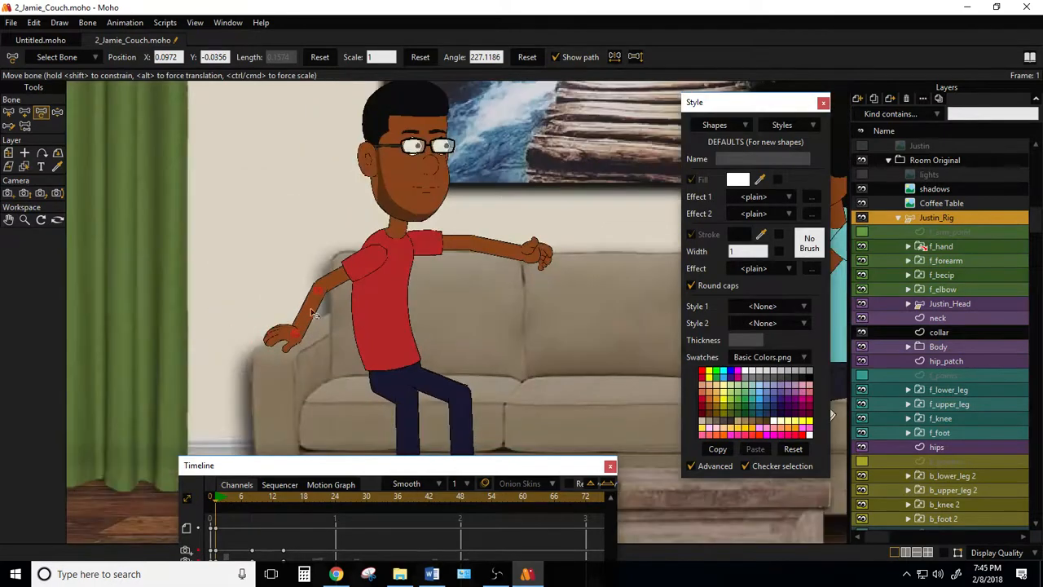
drag(404, 303, 228, 295)
scroll(410, 299, down, 3)
drag(412, 300, 383, 267)
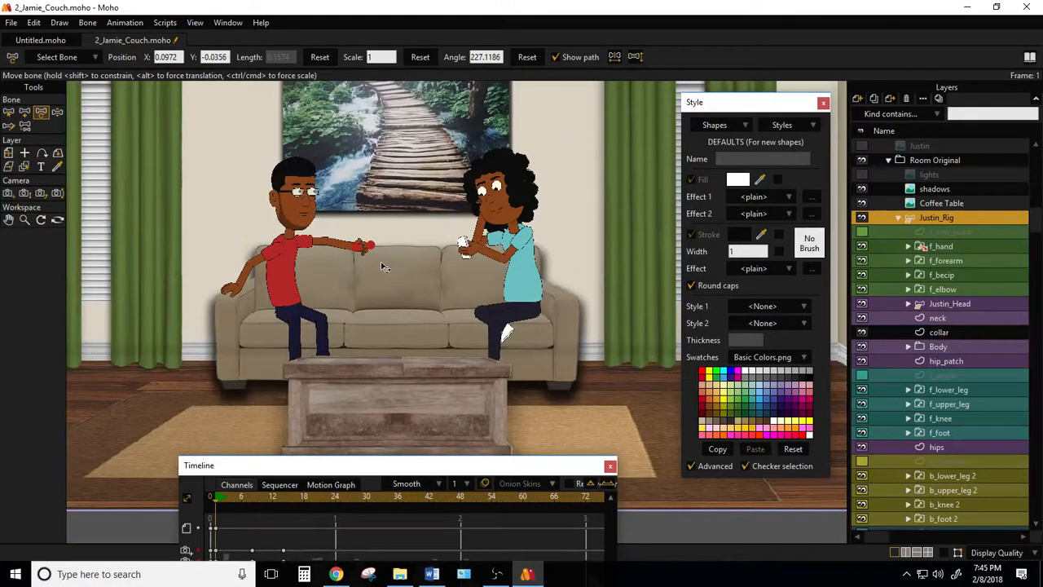